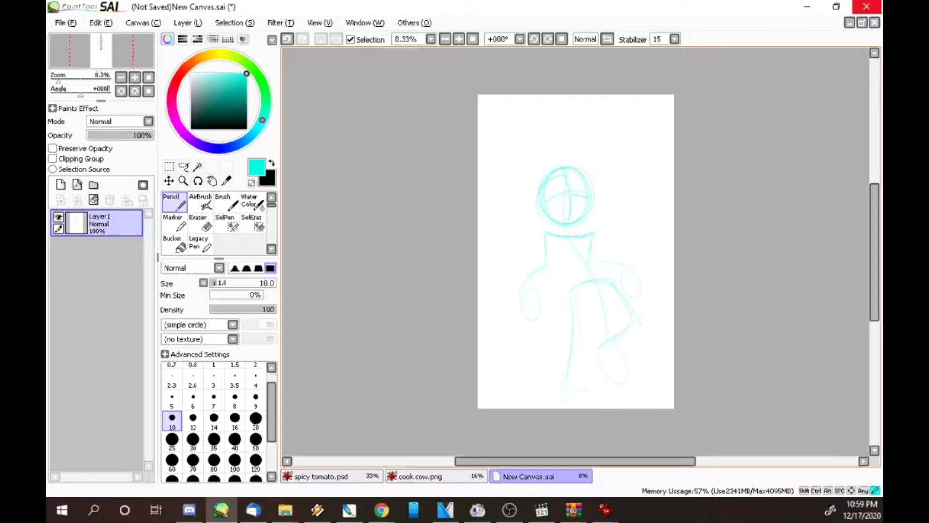
Move the rough figure sketch higher on the canvas and sketch the planted foot, torso and hips
left_click_drag(567, 242, 556, 207)
left_click_drag(562, 347, 557, 369)
left_click_drag(547, 218, 584, 236)
left_click_drag(575, 202, 582, 227)
left_click_drag(555, 241, 547, 264)
left_click_drag(585, 234, 603, 244)
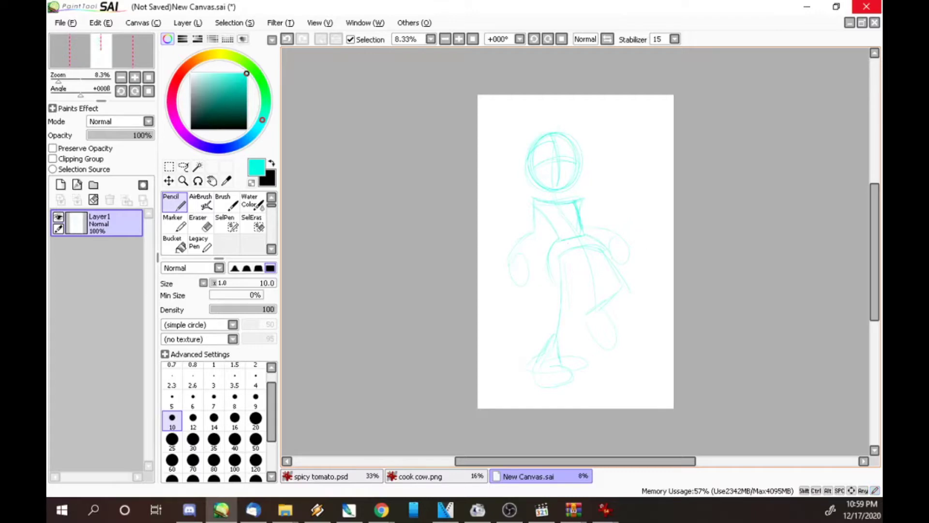
Sketch both arms with hands resting beside the hips and a rough counter edge behind the figure
mouse_move(531, 212)
left_mouse_down()
mouse_move(532, 233)
mouse_move(547, 219)
left_mouse_up()
left_click_drag(523, 250, 527, 265)
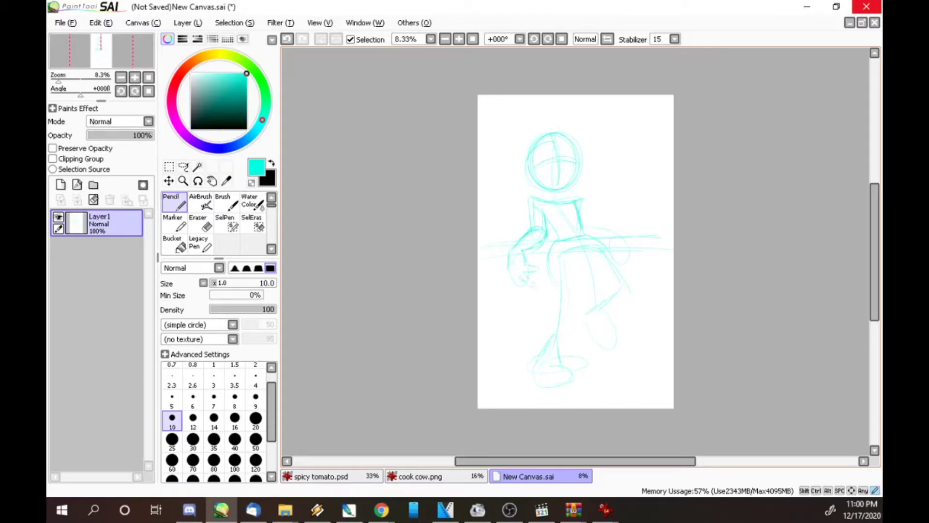
mouse_move(563, 200)
left_mouse_down()
mouse_move(576, 194)
mouse_move(584, 225)
mouse_move(609, 234)
mouse_move(626, 263)
left_mouse_up()
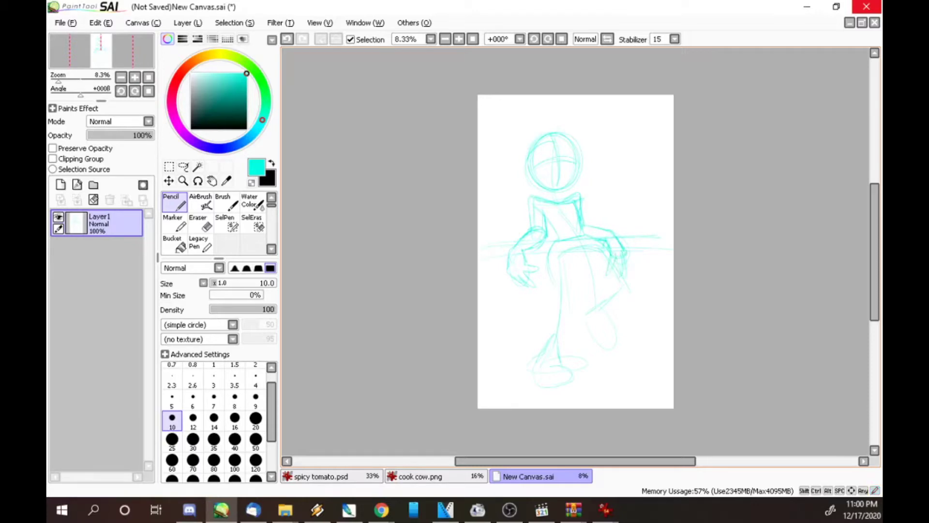
Refine the sketch of both legs and shape the boot on the planted foot
left_click_drag(580, 260, 568, 313)
left_click_drag(601, 249, 598, 263)
mouse_move(589, 233)
left_mouse_down()
mouse_move(602, 246)
mouse_move(592, 275)
mouse_move(629, 289)
mouse_move(608, 309)
left_mouse_up()
left_click_drag(600, 291, 584, 339)
mouse_move(611, 310)
left_mouse_down()
mouse_move(605, 327)
mouse_move(546, 334)
mouse_move(552, 359)
left_mouse_up()
mouse_move(542, 350)
left_mouse_down()
mouse_move(531, 382)
mouse_move(570, 376)
left_mouse_up()
left_click_drag(530, 380, 565, 395)
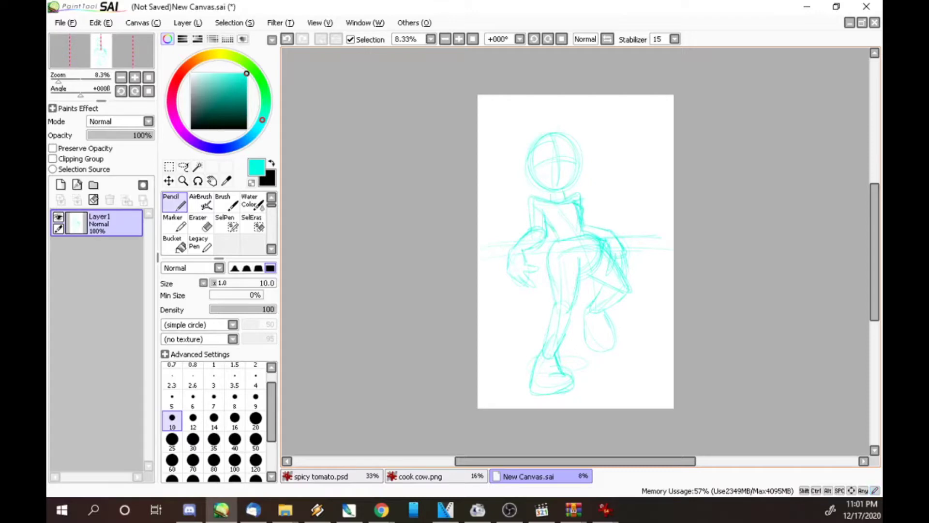
Select the head sketch, enlarge it slightly with a transform, and clear the selection
key("a")
mouse_move(522, 145)
left_mouse_down()
mouse_move(581, 118)
mouse_move(523, 147)
left_mouse_up()
key("ctrl+t")
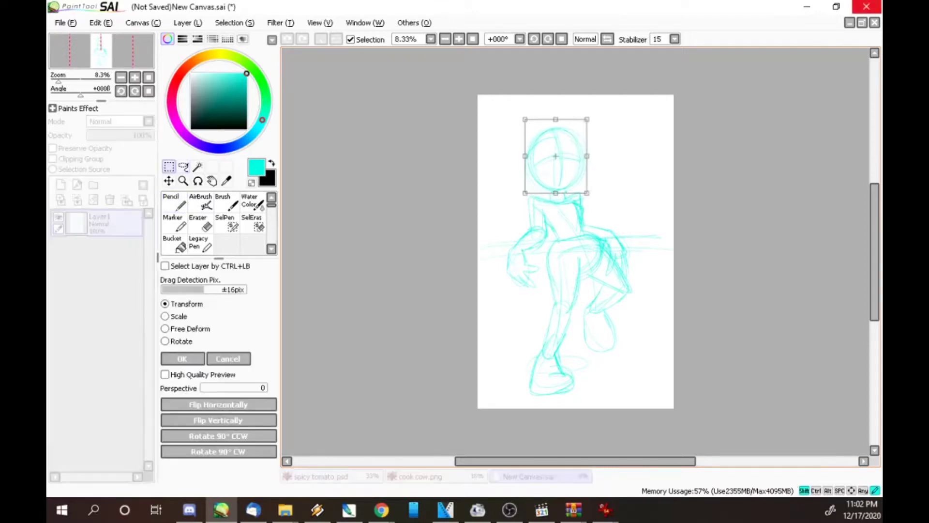
key("Return")
key("ctrl+d")
key("n")
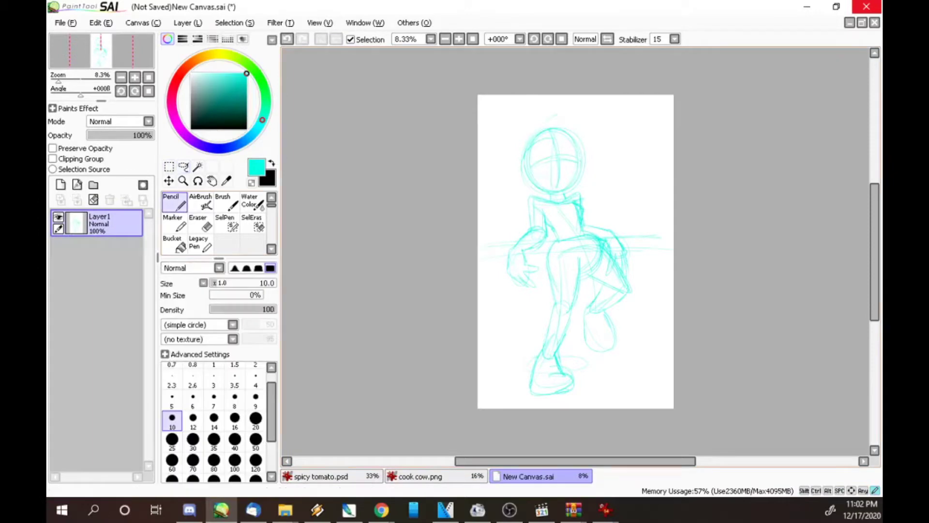
Undo the stray stroke above the head and sketch the hair with its fringe and long side strands
key("ctrl+z")
mouse_move(560, 116)
left_mouse_down()
mouse_move(571, 110)
mouse_move(568, 154)
mouse_move(539, 156)
mouse_move(537, 167)
mouse_move(582, 135)
mouse_move(564, 138)
mouse_move(575, 156)
left_mouse_up()
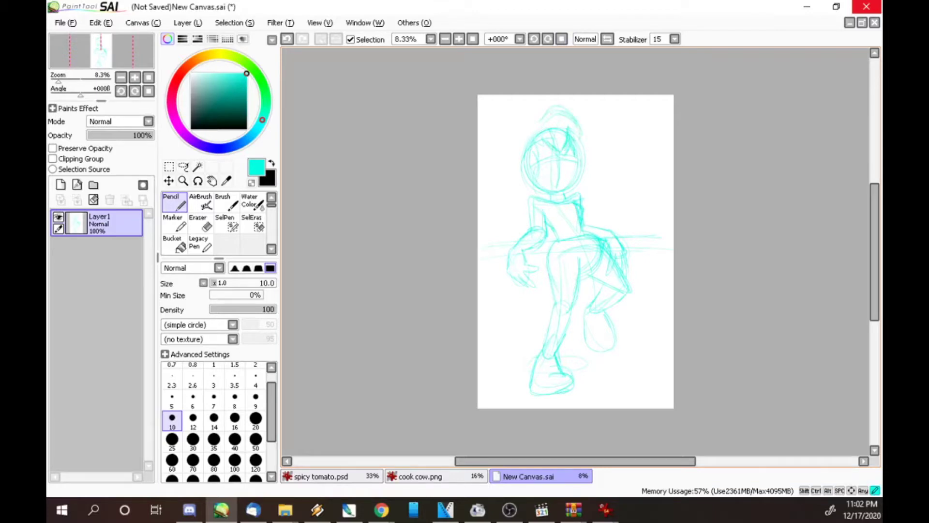
left_click_drag(521, 145, 520, 164)
left_click_drag(570, 139, 572, 157)
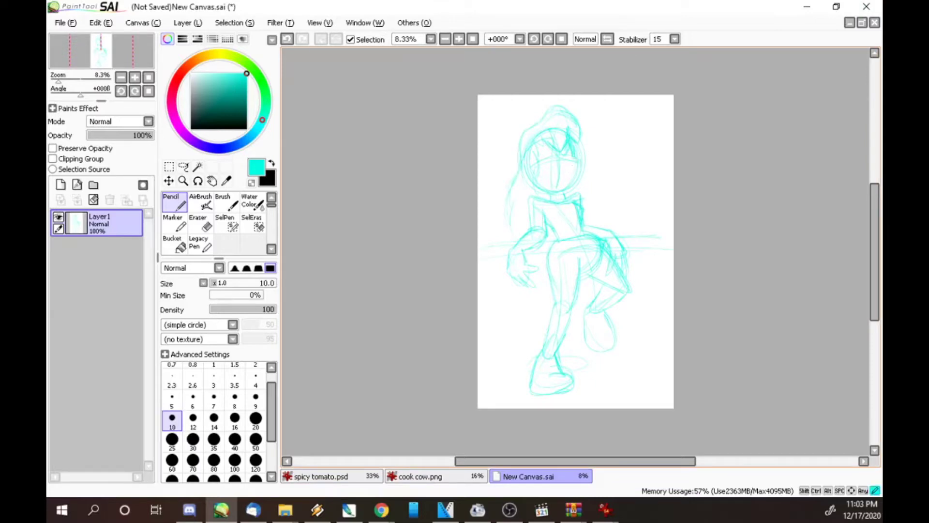
left_click_drag(580, 142, 582, 156)
left_click_drag(602, 197, 609, 204)
Sketch large rounded ears and two flat-capped posts on top of the head
left_click_drag(581, 103, 587, 120)
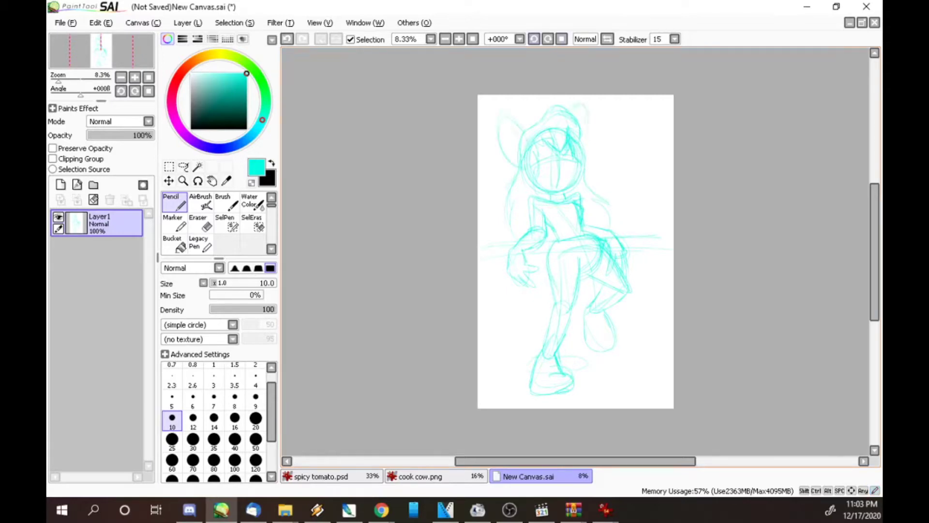
left_click_drag(524, 118, 535, 122)
left_click_drag(558, 105, 570, 102)
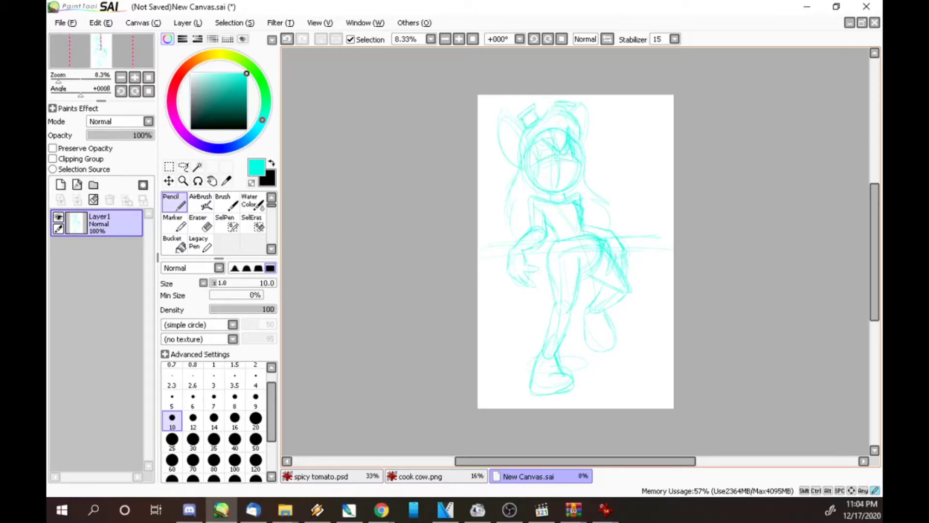
Sketch a smoking cigarette at the mouth and a round object gripped in the lowered hand
left_click_drag(557, 163, 569, 162)
left_click_drag(583, 175, 600, 173)
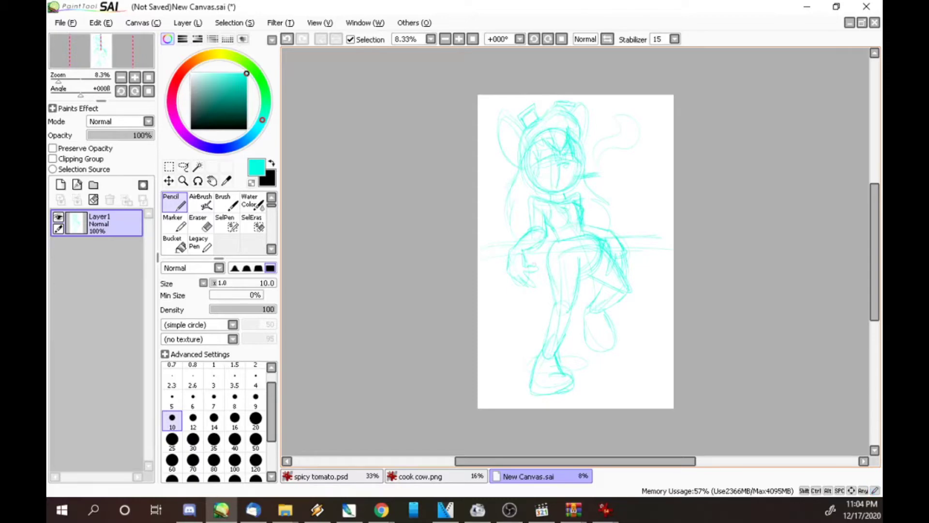
left_click_drag(518, 273, 539, 270)
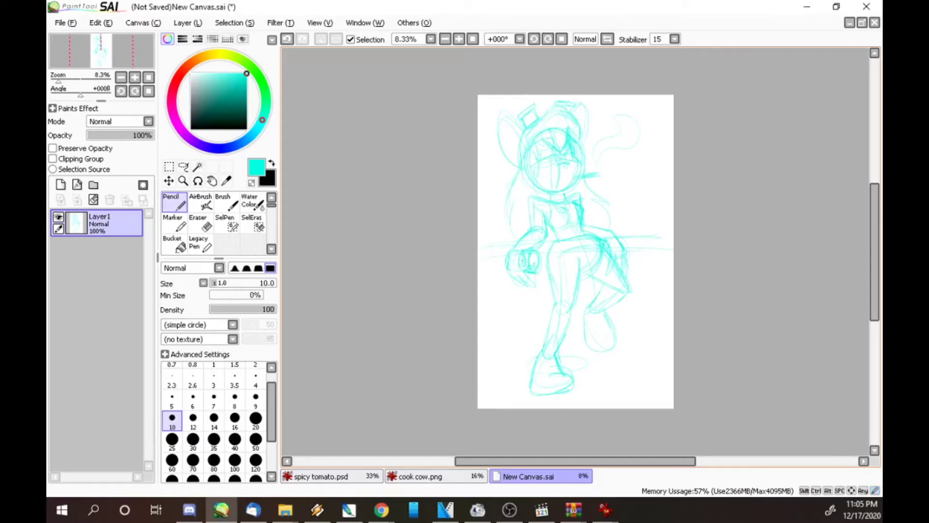
left_click_drag(512, 273, 532, 285)
Sketch a can on the counter on each side of the figure and shift the whole sketch slightly down
left_click_drag(491, 231, 512, 227)
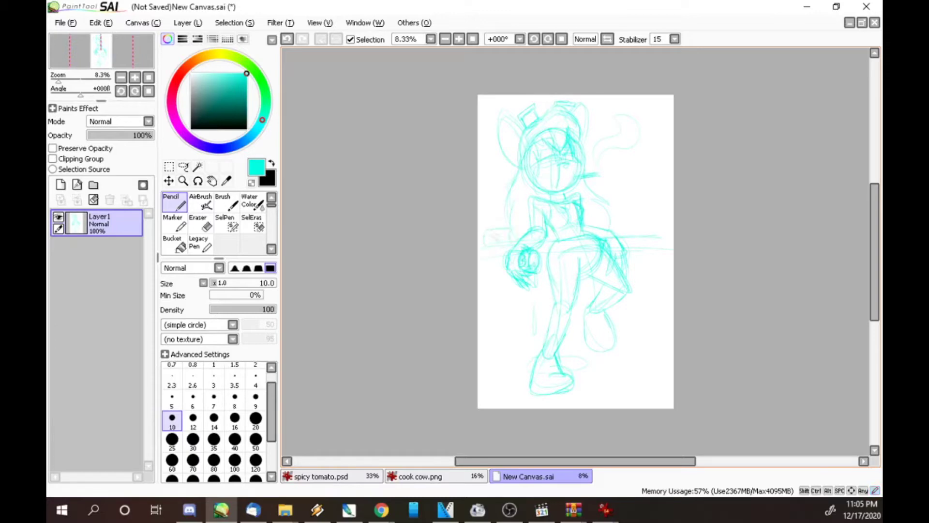
left_click_drag(630, 235, 657, 236)
left_click_drag(576, 251, 581, 256)
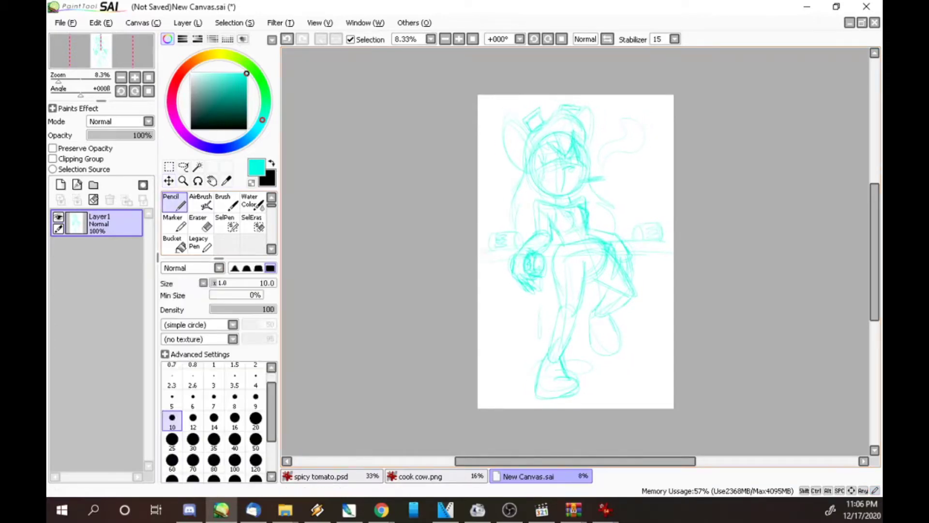
Sketch small debris on the floor and refine the legs with a cloth hanging from the waist
left_click_drag(624, 388, 646, 387)
key("ctrl+z")
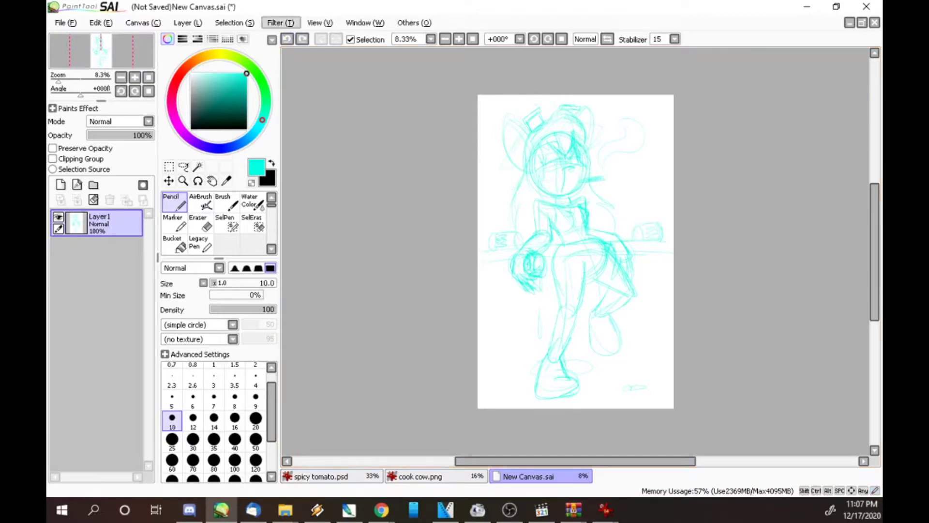
key("ctrl+y")
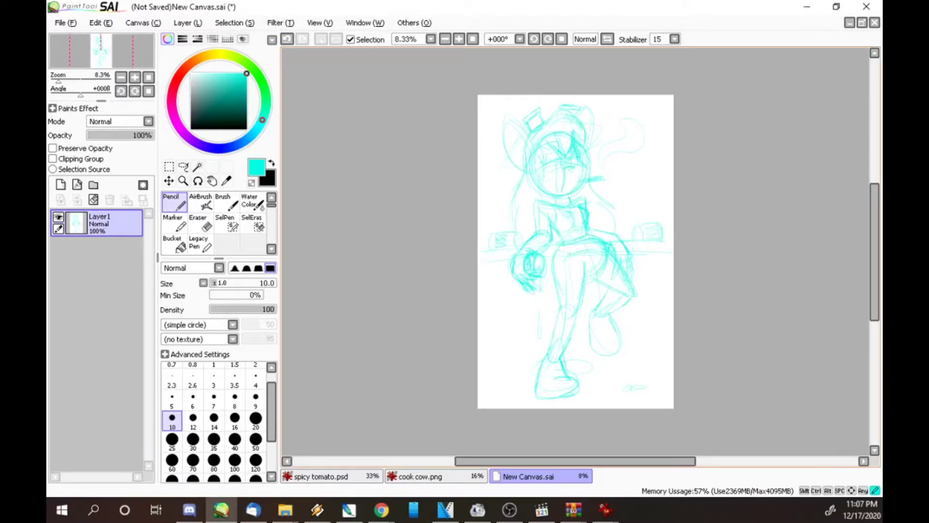
left_click_drag(566, 288, 559, 266)
left_click_drag(586, 289, 583, 318)
left_click_drag(556, 278, 553, 305)
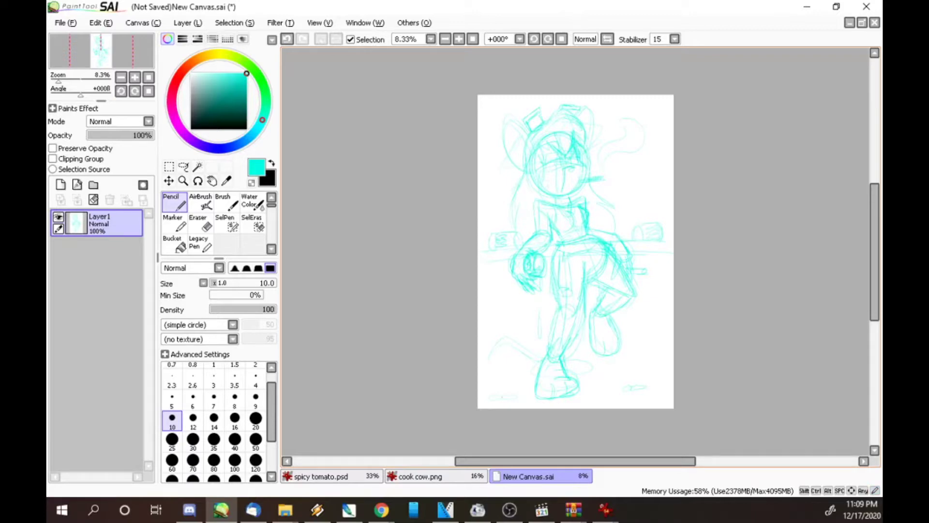
Switch the drawing color to black and set the Pencil to size 60 with stabilizer S-7
key("x")
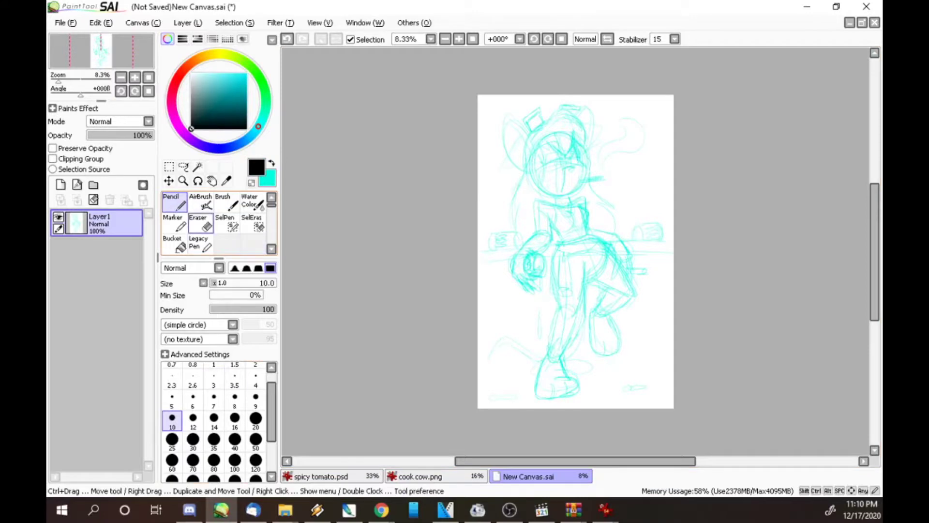
left_click(627, 154, "ctrl")
left_click(235, 439)
left_click(675, 39)
left_click(659, 257)
scroll(434, 106, "up", 3)
key("bracketright")
key("bracketright")
Ink the head with its ear, fringe, face outline and cigarette, plus the shoulder and arm of the lowered hand
mouse_move(459, 143)
left_mouse_down()
mouse_move(474, 122)
mouse_move(539, 142)
mouse_move(537, 179)
mouse_move(524, 118)
mouse_move(543, 180)
left_mouse_up()
key("ctrl+z")
mouse_move(523, 147)
left_mouse_down()
mouse_move(515, 203)
mouse_move(469, 170)
mouse_move(468, 198)
mouse_move(451, 180)
mouse_move(455, 278)
left_mouse_up()
mouse_move(522, 177)
left_mouse_down()
mouse_move(547, 245)
mouse_move(572, 243)
mouse_move(532, 254)
mouse_move(572, 248)
left_mouse_up()
left_click_drag(498, 280, 545, 251)
mouse_move(440, 184)
left_mouse_down()
mouse_move(390, 128)
mouse_move(436, 235)
left_mouse_up()
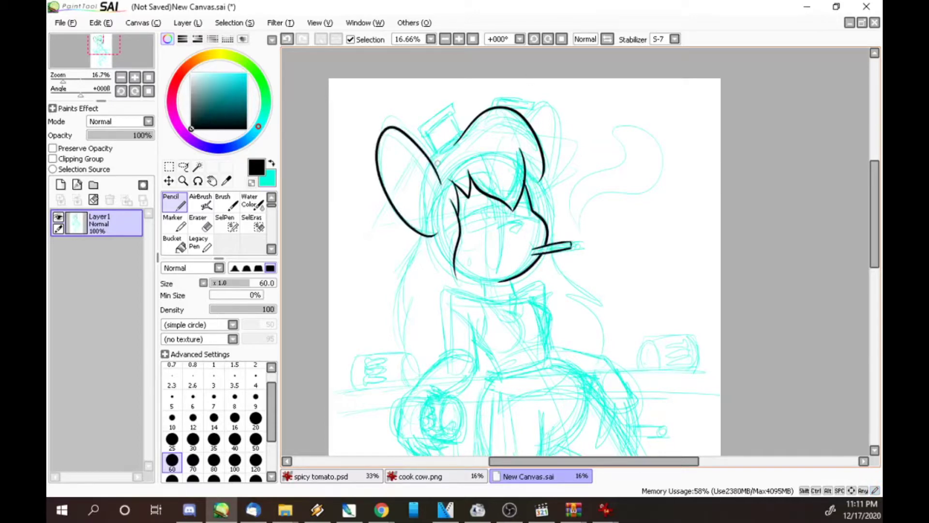
scroll(524, 252, "down", 3)
mouse_move(488, 188)
left_mouse_down()
mouse_move(453, 198)
mouse_move(449, 237)
mouse_move(472, 234)
mouse_move(466, 271)
mouse_move(430, 261)
mouse_move(420, 268)
mouse_move(443, 281)
left_mouse_up()
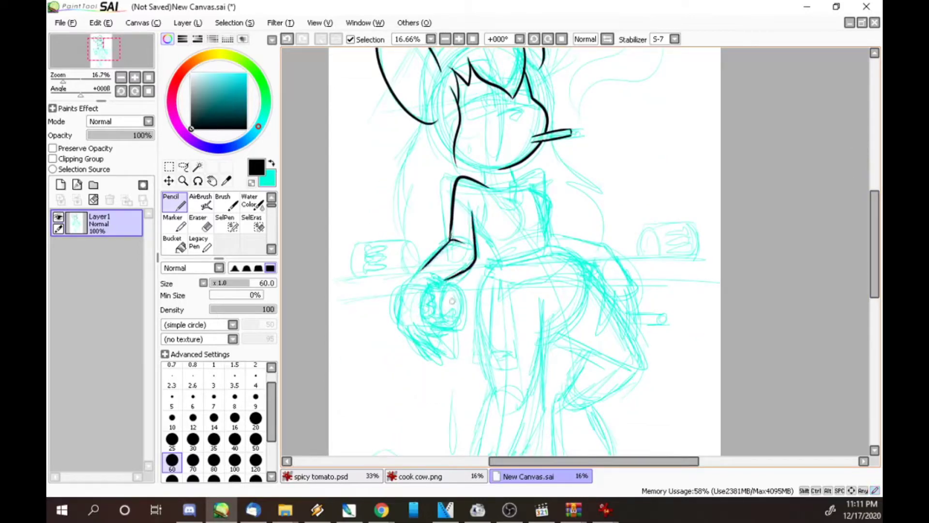
Draw two straight, slightly slanted counter edges across the full canvas width with the Pencil at size 10
left_click(172, 419)
left_click(746, 257, "shift")
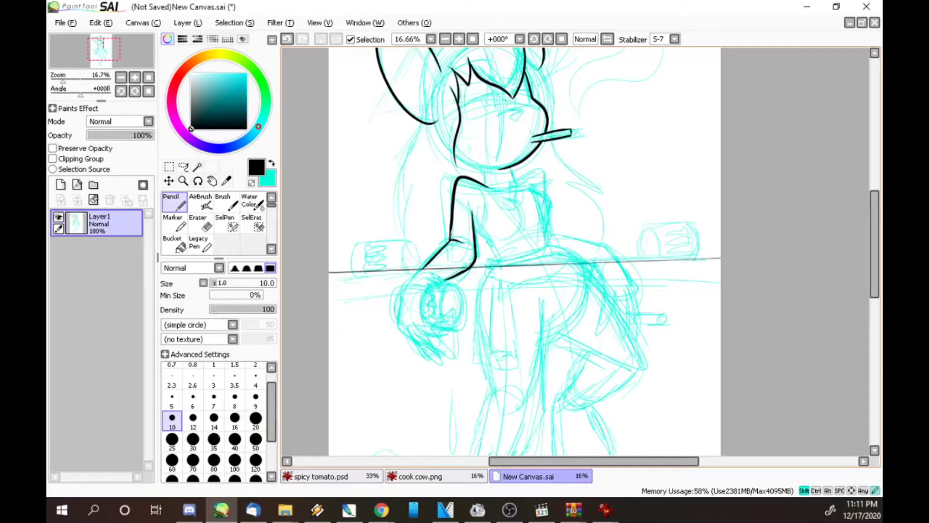
key("ctrl+z")
left_click(745, 252, "shift")
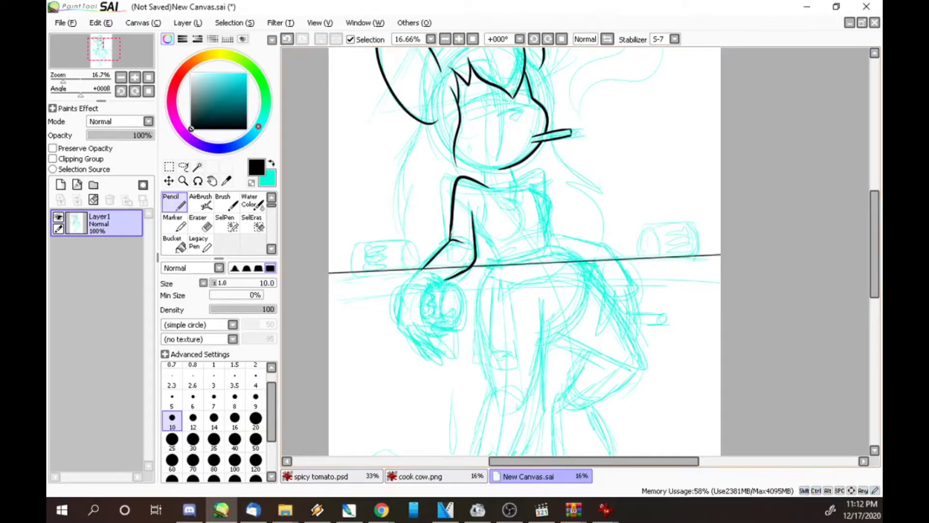
left_click(745, 278, "shift")
key("alt+Tab")
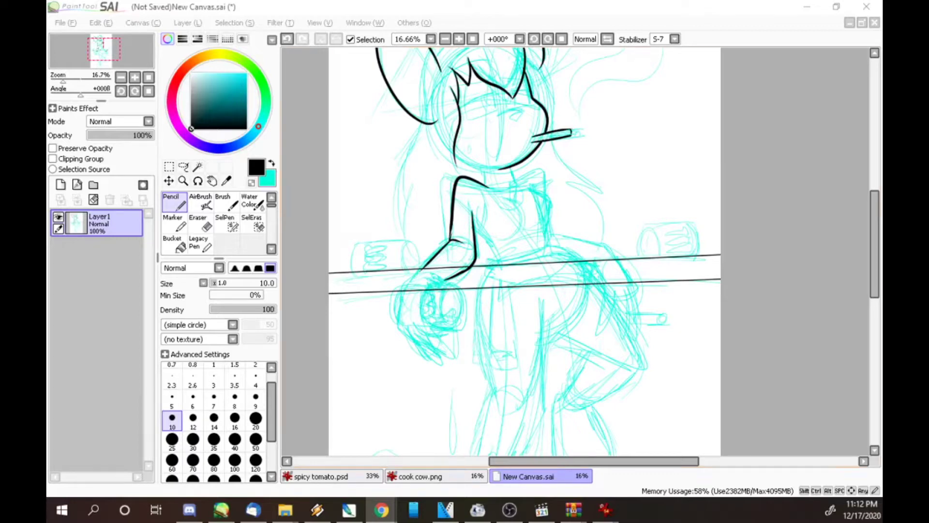
key("alt+Tab")
Ink the lowered hand gripping the round object with the Pencil at size 60
left_click(171, 460)
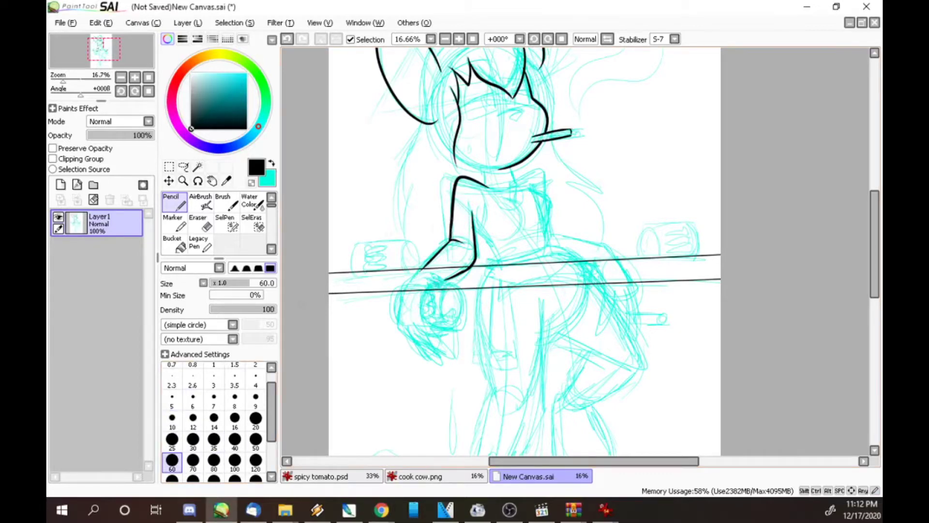
mouse_move(447, 283)
left_mouse_down()
mouse_move(433, 279)
mouse_move(423, 310)
mouse_move(438, 335)
left_mouse_up()
left_click_drag(442, 327, 458, 322)
mouse_move(432, 280)
left_mouse_down()
mouse_move(459, 327)
mouse_move(424, 336)
mouse_move(449, 356)
mouse_move(402, 306)
mouse_move(422, 341)
left_mouse_up()
key("ctrl+z")
key("ctrl+z")
key("ctrl+z")
mouse_move(423, 266)
left_mouse_down()
mouse_move(400, 308)
mouse_move(419, 338)
left_mouse_up()
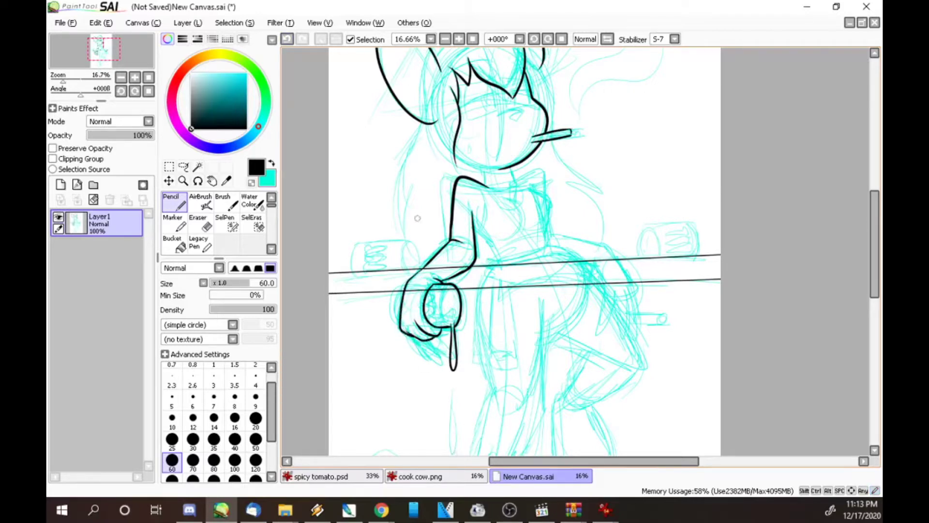
Ink the chest curves and the waist sash with its hanging cloth and the thigh lines
left_click_drag(531, 188, 542, 227)
left_click_drag(478, 205, 506, 238)
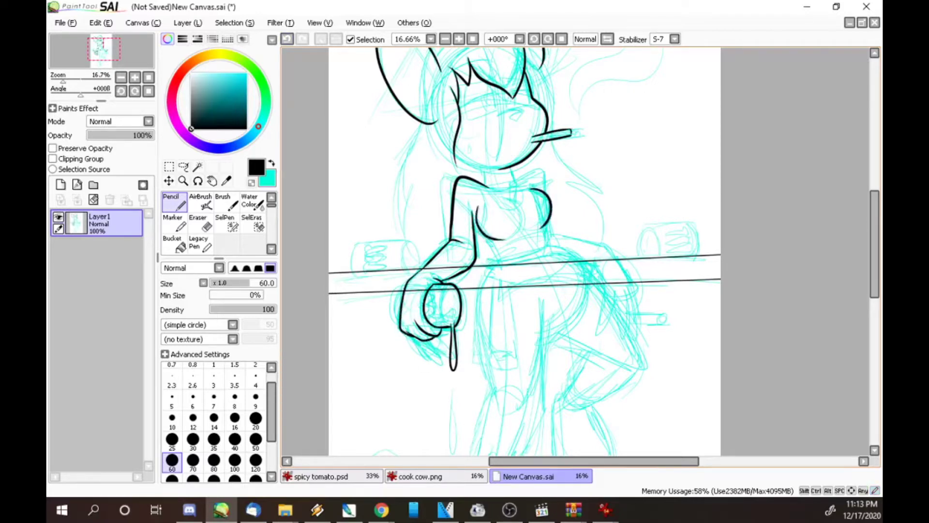
scroll(525, 252, "down", 4)
mouse_move(488, 180)
left_mouse_down()
mouse_move(546, 175)
mouse_move(486, 184)
mouse_move(566, 189)
mouse_move(504, 298)
left_mouse_up()
key("ctrl+z")
mouse_move(508, 203)
left_mouse_down()
mouse_move(521, 285)
mouse_move(492, 290)
mouse_move(522, 285)
left_mouse_up()
left_click_drag(512, 206, 525, 281)
left_click_drag(489, 188, 485, 293)
left_click_drag(567, 222, 547, 332)
scroll(841, 171, "up", 8)
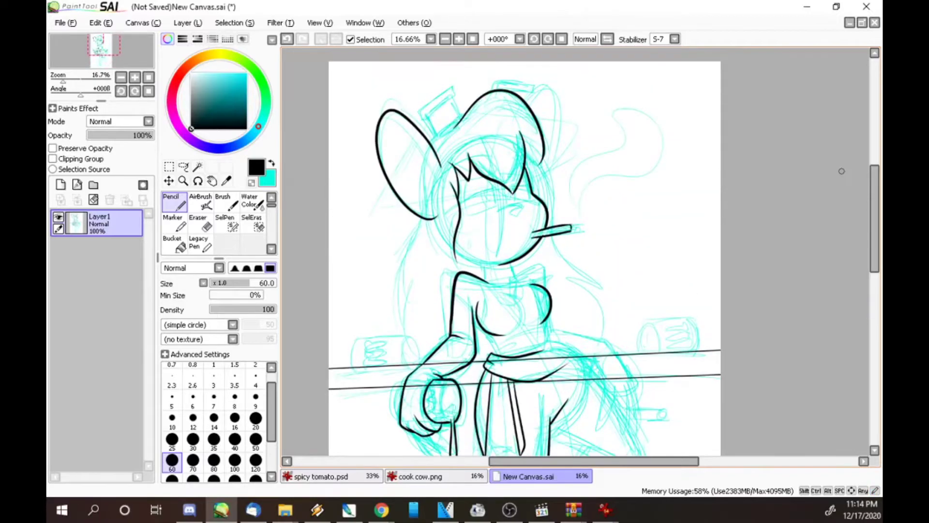
Ink the planted leg with its cuff and boot, and the outline of the bent leg
scroll(841, 171, "down", 12)
mouse_move(491, 209)
left_mouse_down()
mouse_move(470, 286)
mouse_move(512, 301)
mouse_move(545, 233)
left_mouse_up()
left_click_drag(468, 305, 495, 326)
mouse_move(481, 359)
left_mouse_down()
mouse_move(529, 391)
mouse_move(512, 396)
left_mouse_up()
left_click_drag(468, 309, 445, 390)
left_click_drag(493, 327, 506, 356)
left_click_drag(576, 83, 644, 186)
left_click_drag(550, 157, 602, 181)
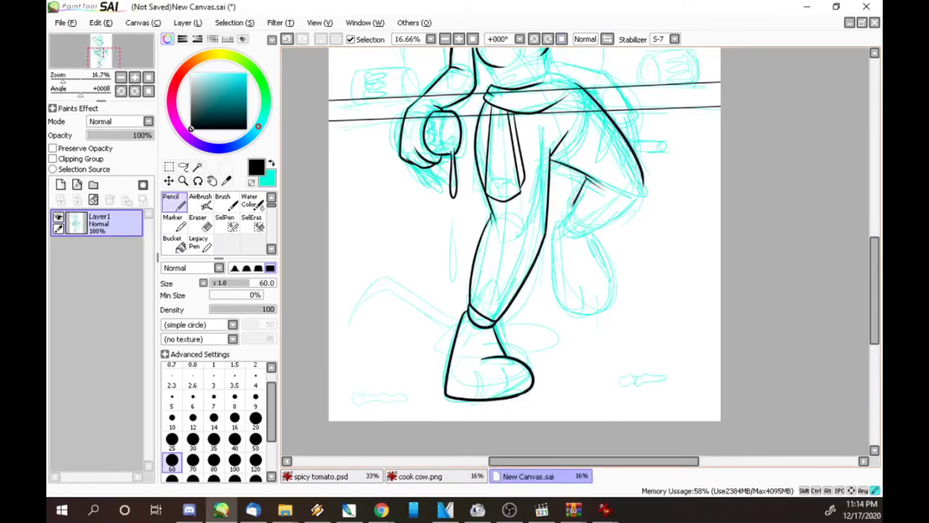
Redraw the shoulder above the lowered hand with a sharp corner
scroll(845, 197, "up", 5)
mouse_move(455, 254)
left_mouse_down()
mouse_move(483, 263)
mouse_move(452, 252)
mouse_move(455, 255)
left_mouse_up()
key("x")
key("x")
left_click_drag(456, 256, 459, 290)
Ink the jawline and the eye line on the face with the Pencil at size 40
left_click(235, 439)
left_click_drag(455, 234, 518, 249)
key("ctrl+z")
left_click_drag(455, 237, 519, 249)
left_click_drag(493, 197, 526, 189)
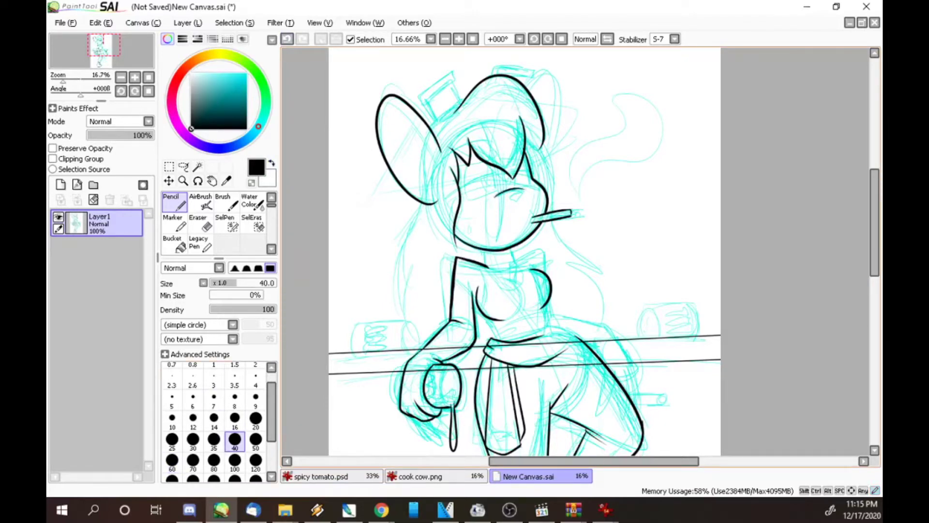
Ink the fringe tip, the flat-capped posts on the head and the hair strand trailing behind the cigarette
left_click_drag(522, 154, 543, 137)
mouse_move(416, 95)
left_mouse_down()
mouse_move(454, 72)
mouse_move(455, 85)
left_mouse_up()
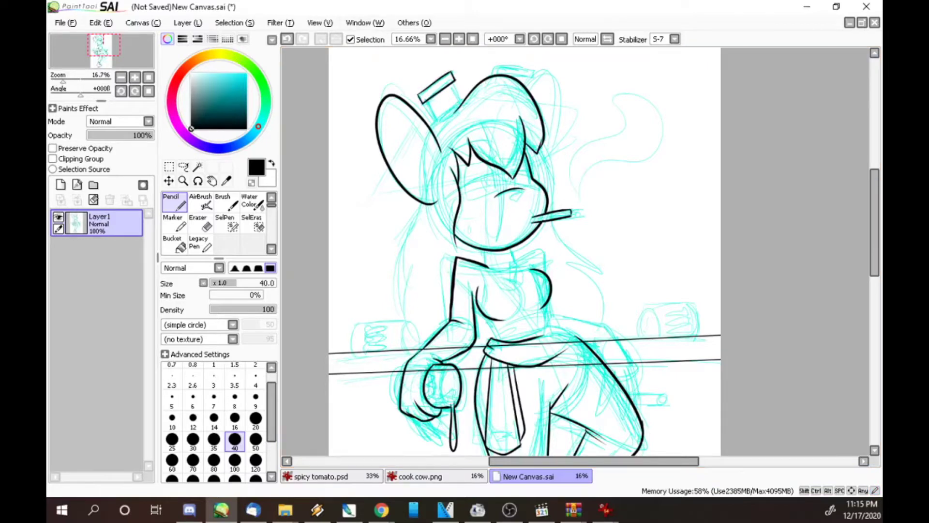
left_click(193, 439)
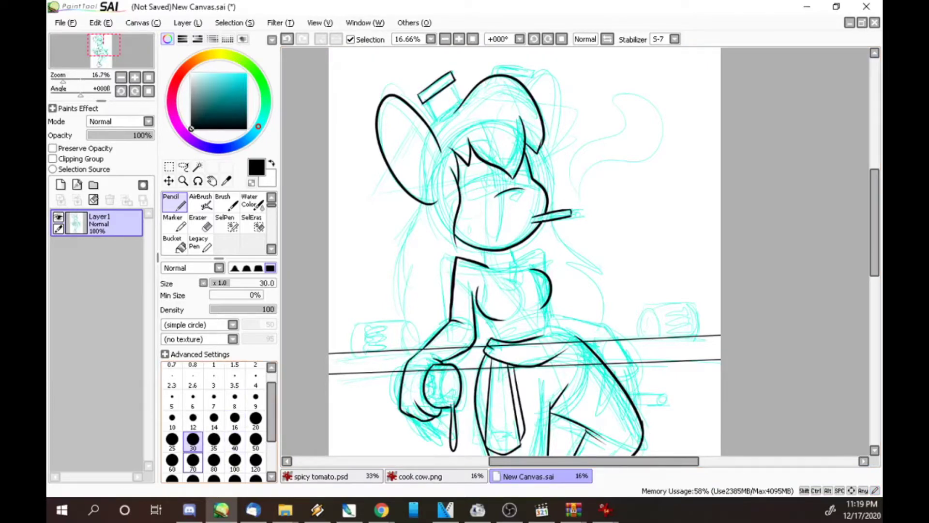
left_click(235, 439)
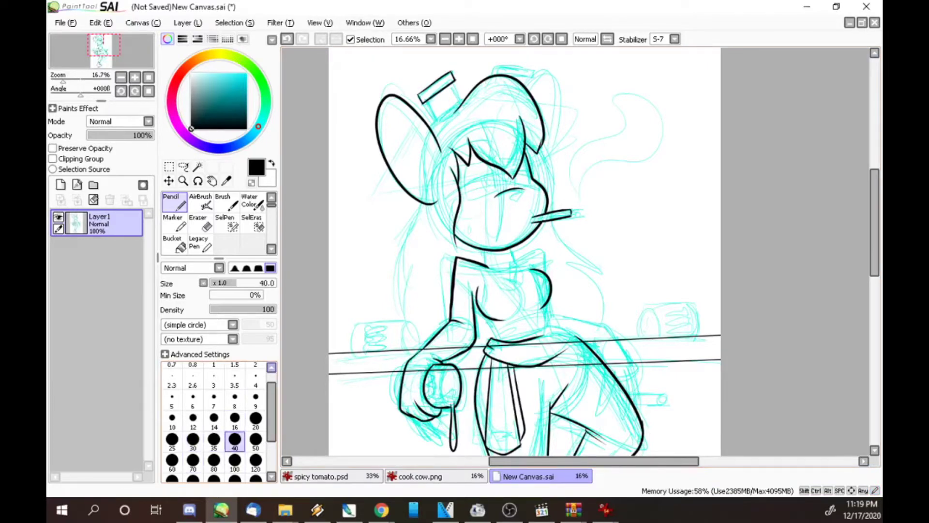
key("ctrl+z")
left_click_drag(495, 74, 536, 71)
key("ctrl+z")
mouse_move(537, 145)
left_mouse_down()
mouse_move(555, 212)
mouse_move(587, 257)
mouse_move(607, 265)
left_mouse_up()
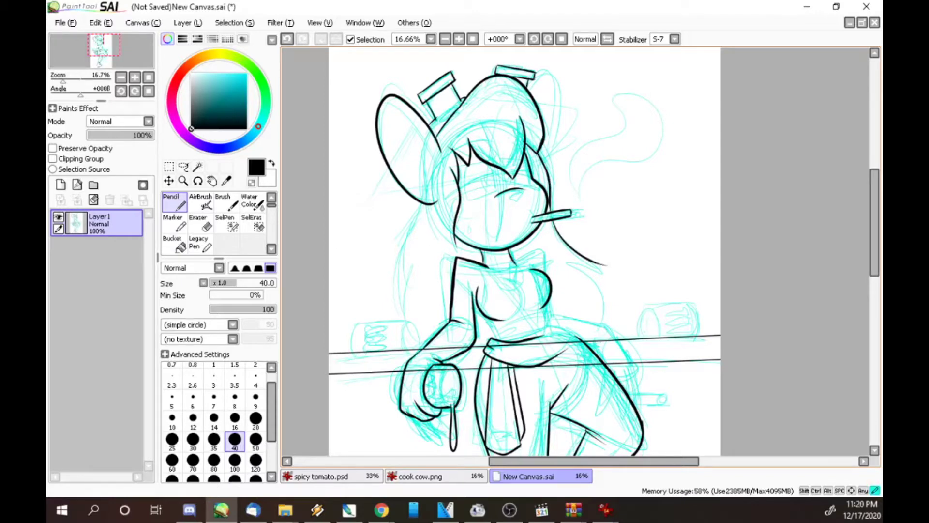
Ink the arm resting on the bent leg and the small cylinder at its hand
mouse_move(548, 301)
left_mouse_down()
mouse_move(597, 325)
mouse_move(625, 379)
mouse_move(651, 381)
left_mouse_up()
left_click_drag(623, 386, 652, 386)
mouse_move(651, 378)
left_mouse_down()
mouse_move(651, 388)
mouse_move(629, 384)
left_mouse_up()
Ink the waist lines and the sash's far end and folds with the Pencil at size 30
scroll(599, 303, "down", 5)
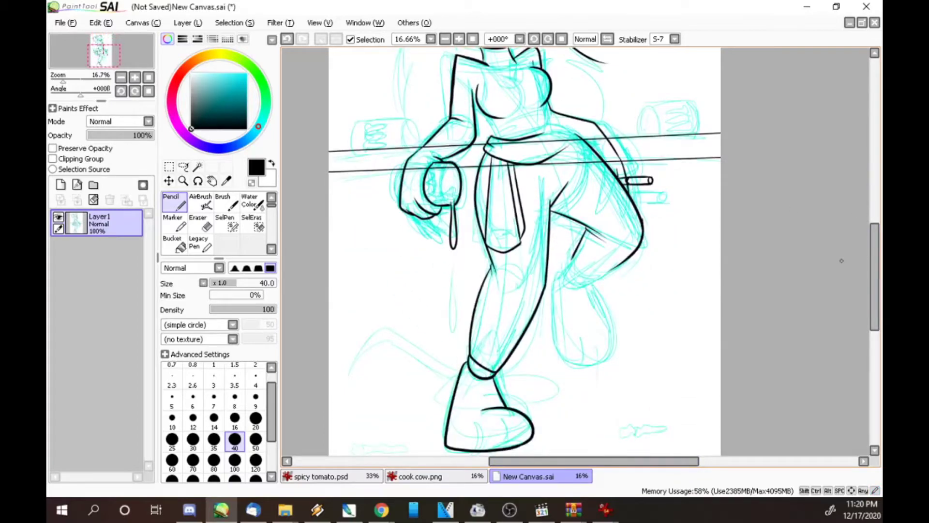
left_click(193, 439)
mouse_move(545, 104)
left_mouse_down()
mouse_move(547, 119)
mouse_move(576, 130)
mouse_move(576, 145)
left_mouse_up()
left_click_drag(519, 153, 531, 152)
left_click_drag(475, 110, 496, 136)
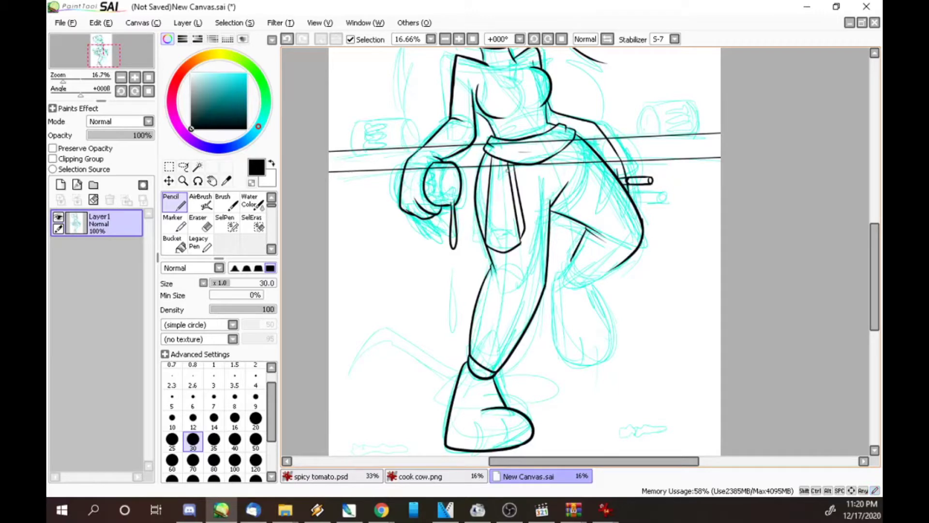
Ink the inner curve of the chest and the small neckline detail with the black Pencil at size 30
scroll(525, 252, "up", 4)
left_click_drag(511, 210, 516, 228)
key("ctrl+z")
mouse_move(500, 231)
left_mouse_down()
mouse_move(516, 222)
mouse_move(521, 259)
left_mouse_up()
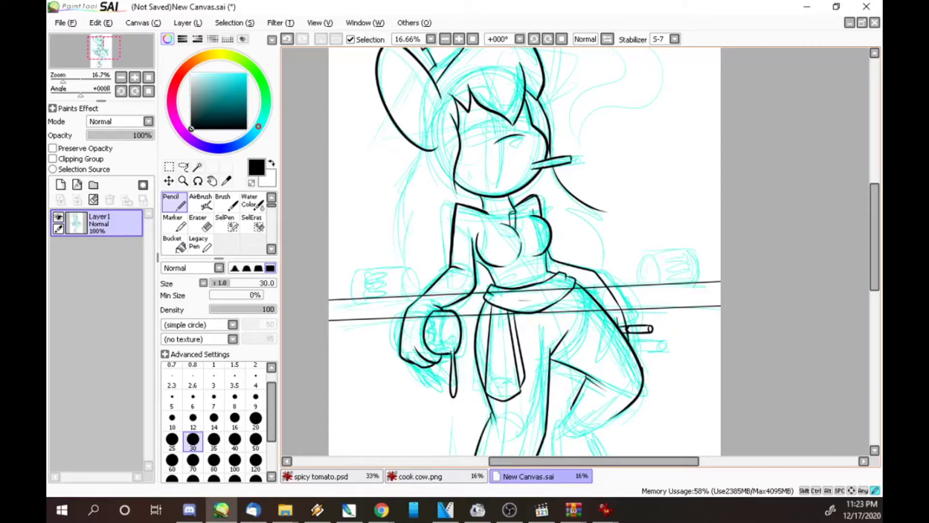
key("x")
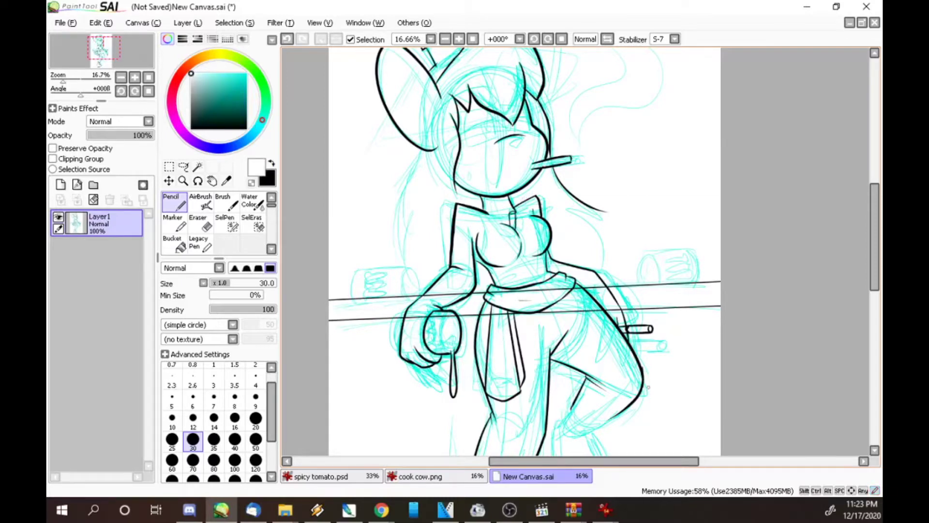
scroll(852, 301, "down", 3)
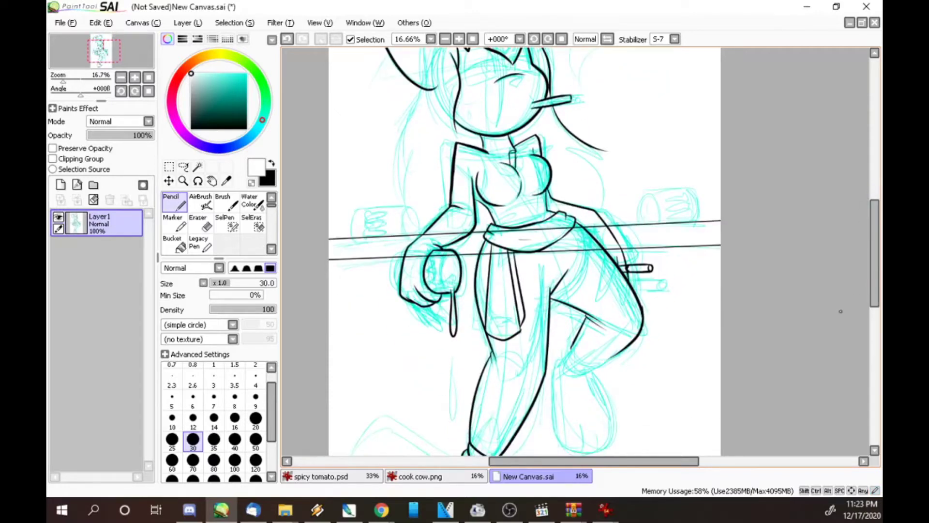
key("x")
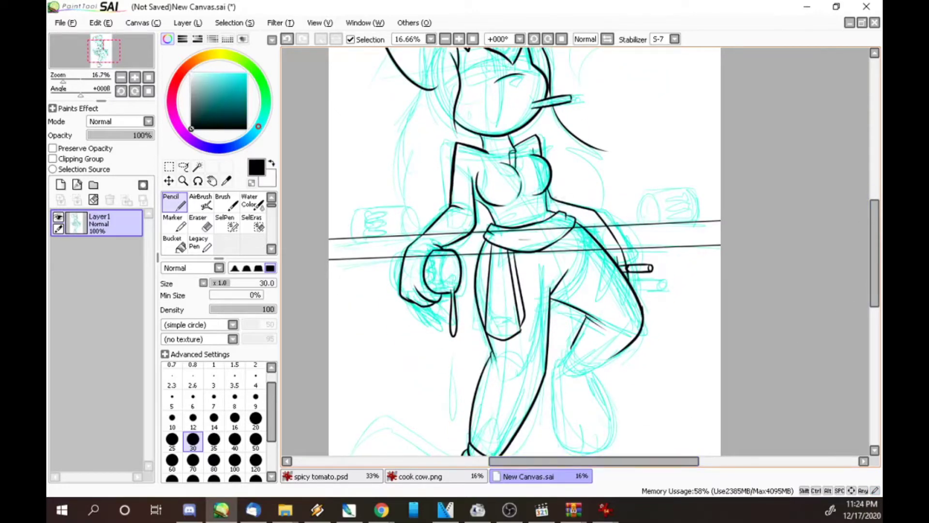
Try to re-ink the far arm from the collar past the waist to the wrist
key("ctrl+z")
left_click_drag(557, 201, 612, 236)
key("ctrl+z")
left_click_drag(558, 201, 612, 235)
left_click_drag(550, 172, 564, 204)
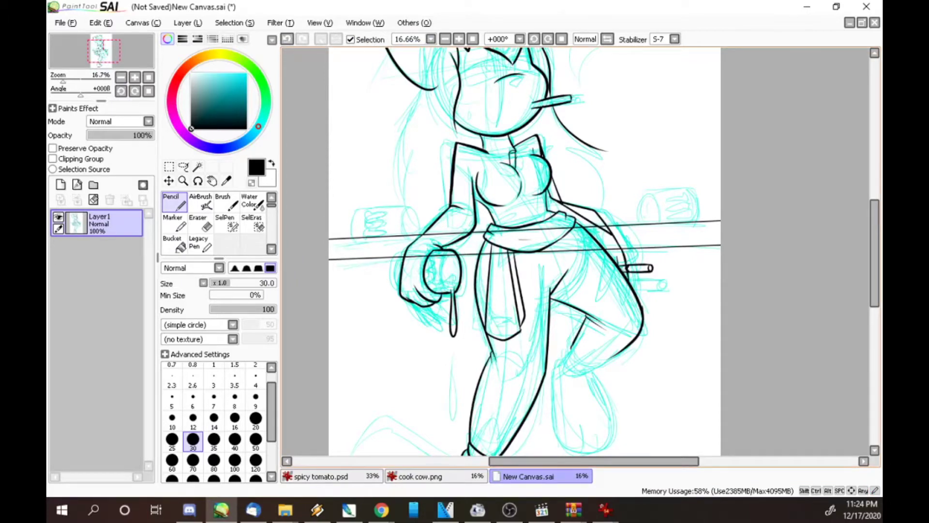
key("x")
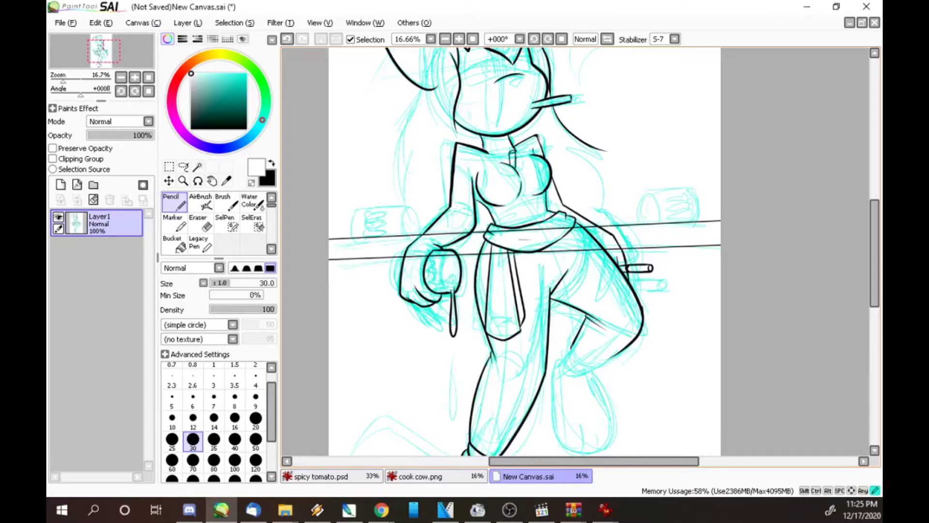
key("x")
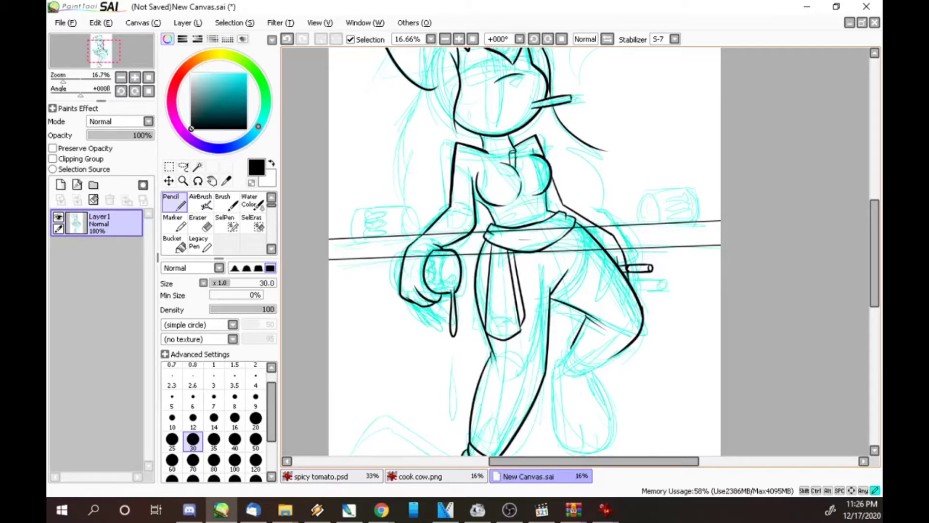
mouse_move(538, 139)
left_mouse_down()
mouse_move(572, 207)
mouse_move(612, 235)
left_mouse_up()
key("x")
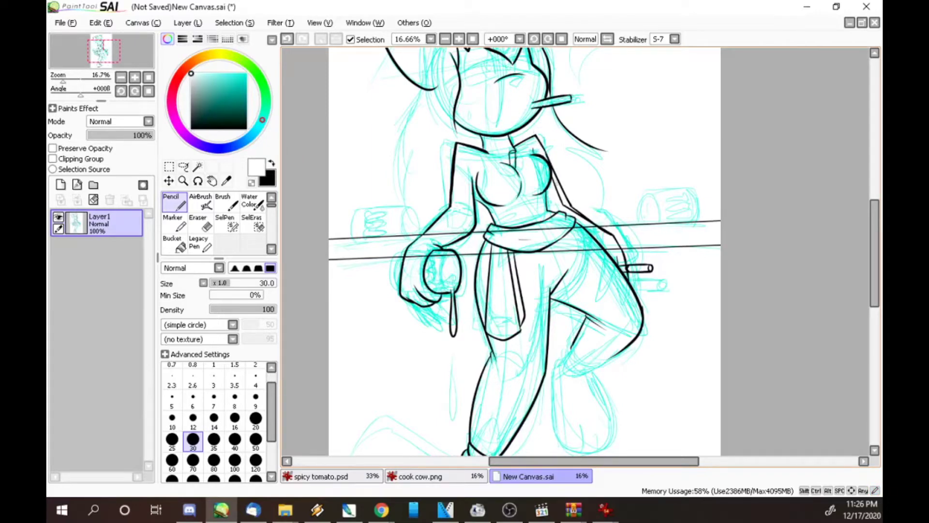
key("x")
left_click_drag(565, 193, 616, 237)
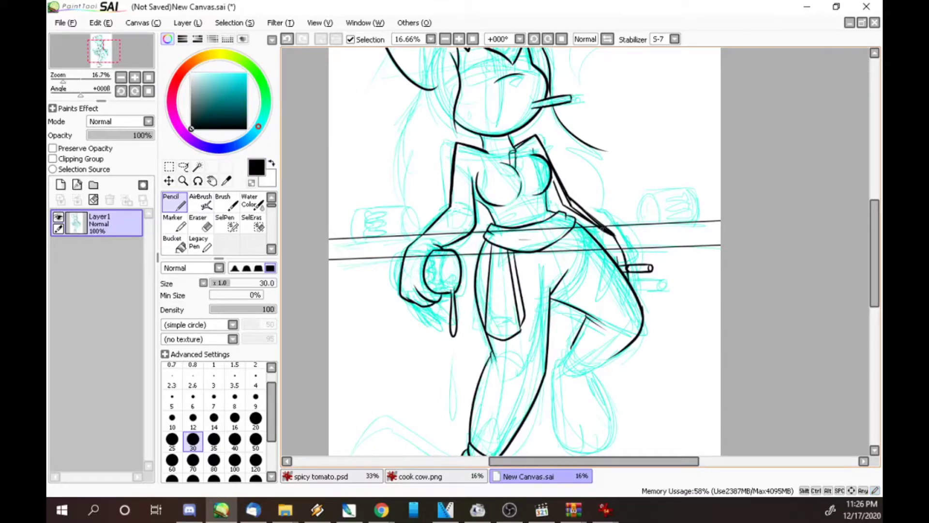
key("l")
mouse_move(532, 147)
left_mouse_down()
mouse_move(558, 197)
mouse_move(658, 272)
left_mouse_up()
key("alt+s")
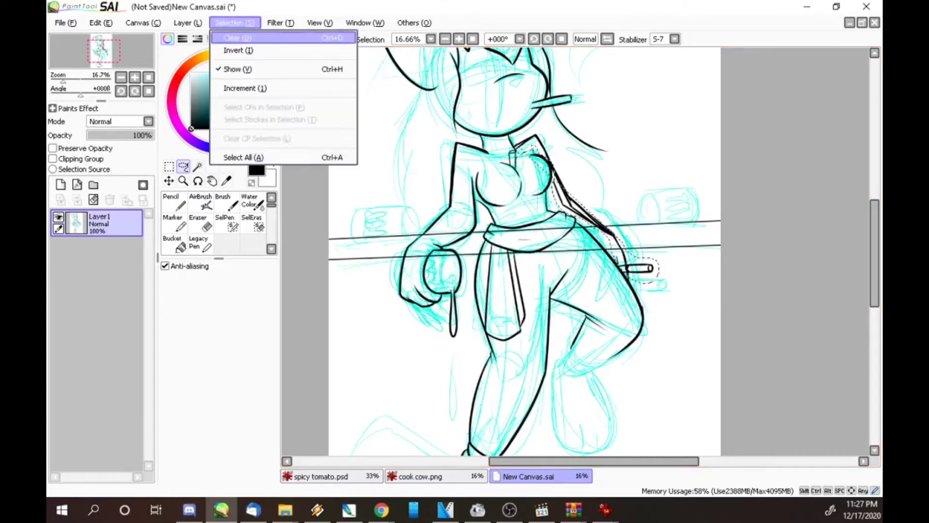
key("d")
key("n")
key("x")
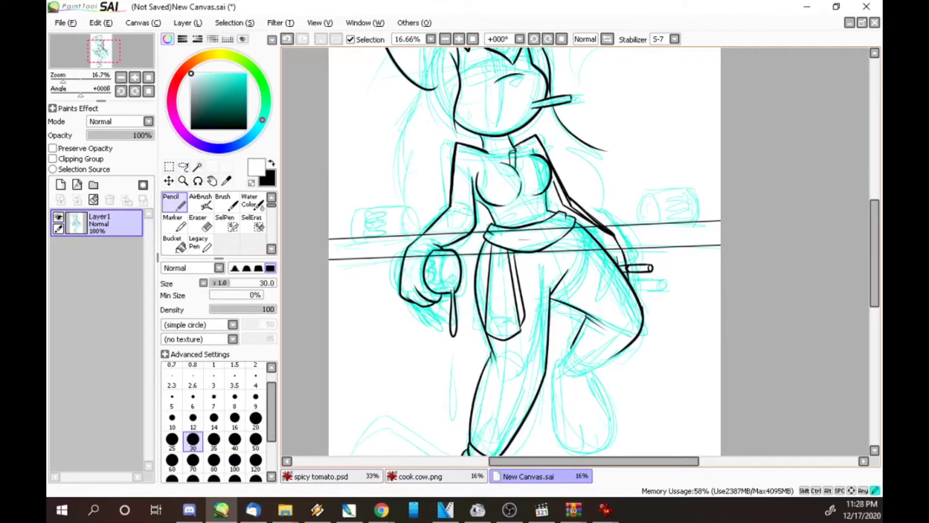
Paint out the far arm, its shoulder line and the small cylinder in white, enlarging the Pencil to size 50
mouse_move(519, 145)
left_mouse_down()
mouse_move(537, 136)
mouse_move(552, 165)
mouse_move(550, 136)
mouse_move(568, 199)
mouse_move(595, 225)
mouse_move(611, 223)
left_mouse_up()
left_click(255, 439)
left_click_drag(561, 180, 564, 206)
mouse_move(571, 211)
left_mouse_down()
mouse_move(596, 219)
mouse_move(567, 195)
mouse_move(615, 236)
left_mouse_up()
mouse_move(615, 245)
left_mouse_down()
mouse_move(634, 283)
mouse_move(625, 255)
mouse_move(637, 273)
mouse_move(636, 264)
left_mouse_up()
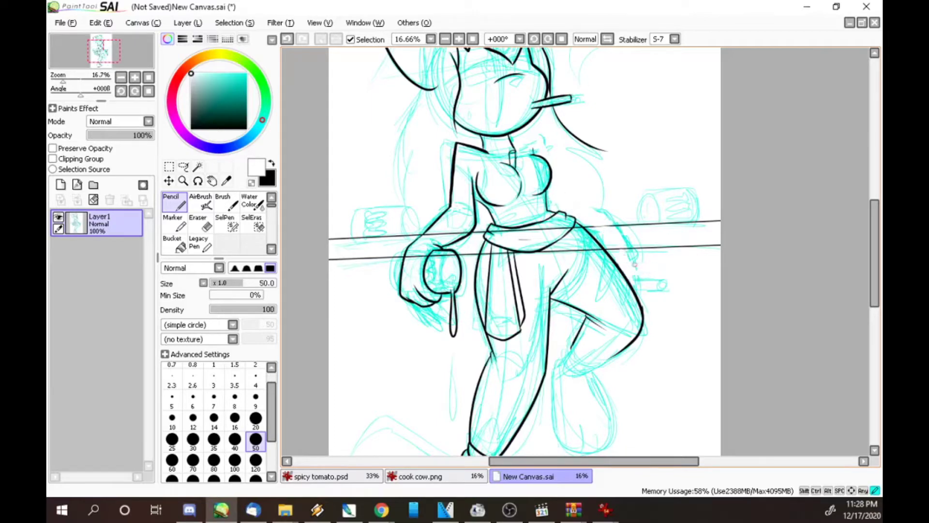
Rough in a new far arm and hand in cyan with the Pencil at size 10 and stabilizer 15
key("x")
left_click(172, 419)
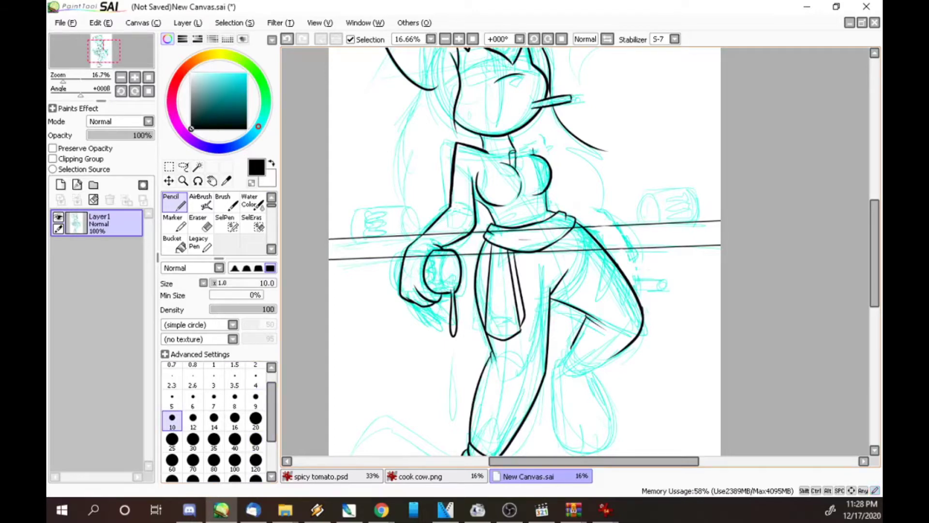
left_click(246, 73)
left_click(675, 39)
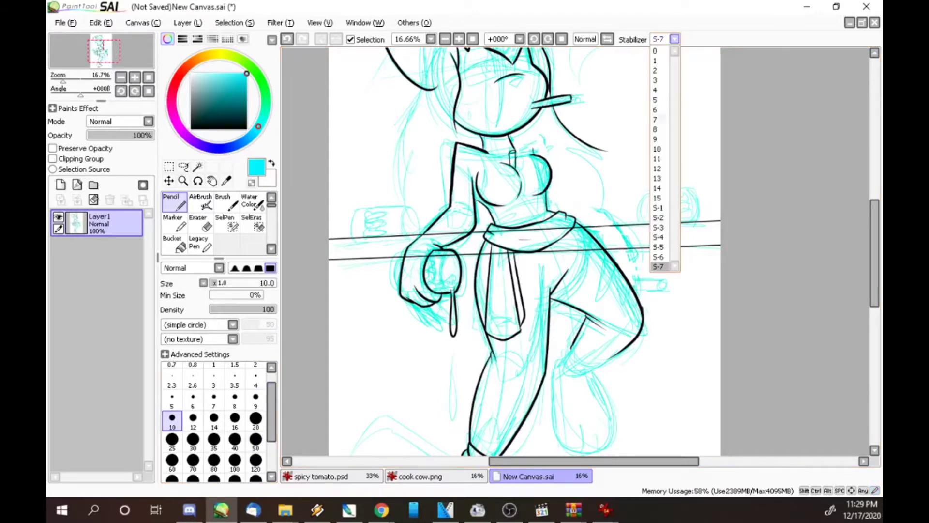
left_click(658, 197)
left_click_drag(552, 189, 608, 215)
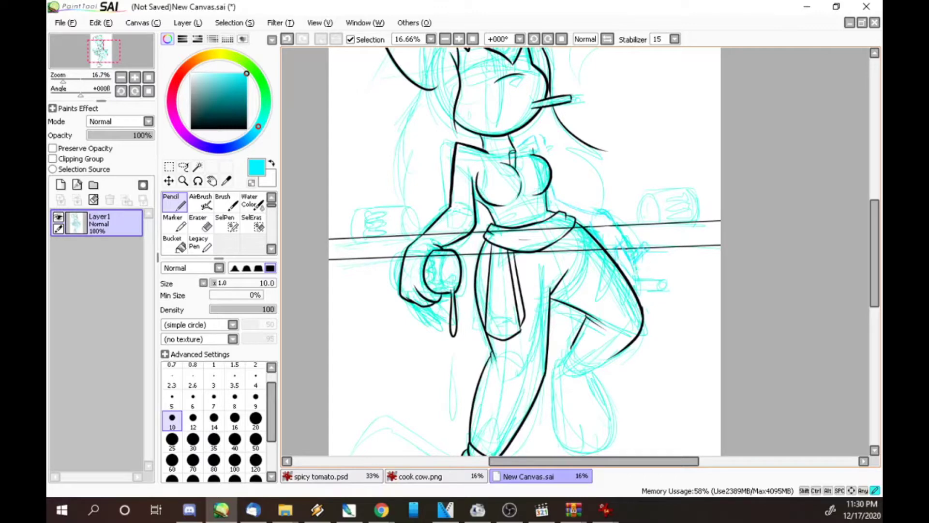
Ink the collar tip, far arm and hand in black with the Pencil at size 30 and stabilizer S-7
left_click(191, 128)
left_click(235, 441)
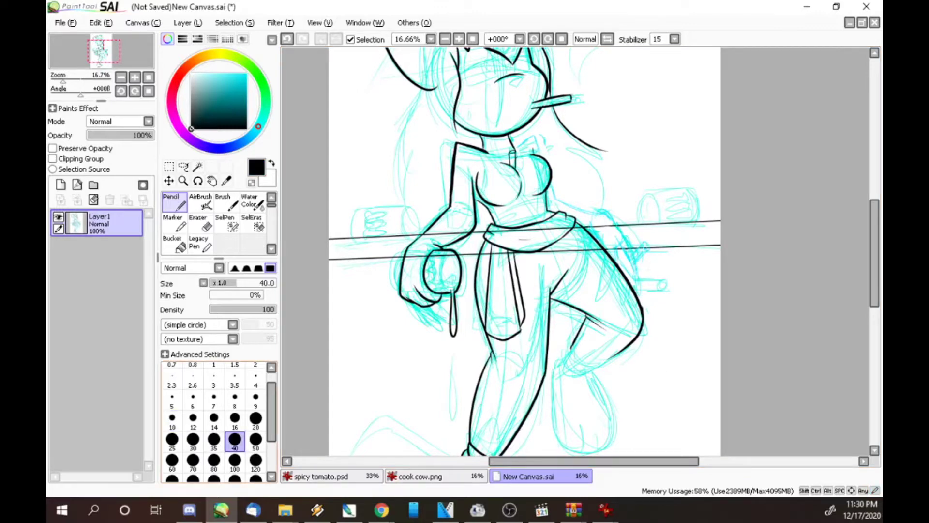
left_click(192, 439)
left_click(675, 40)
left_click(660, 267)
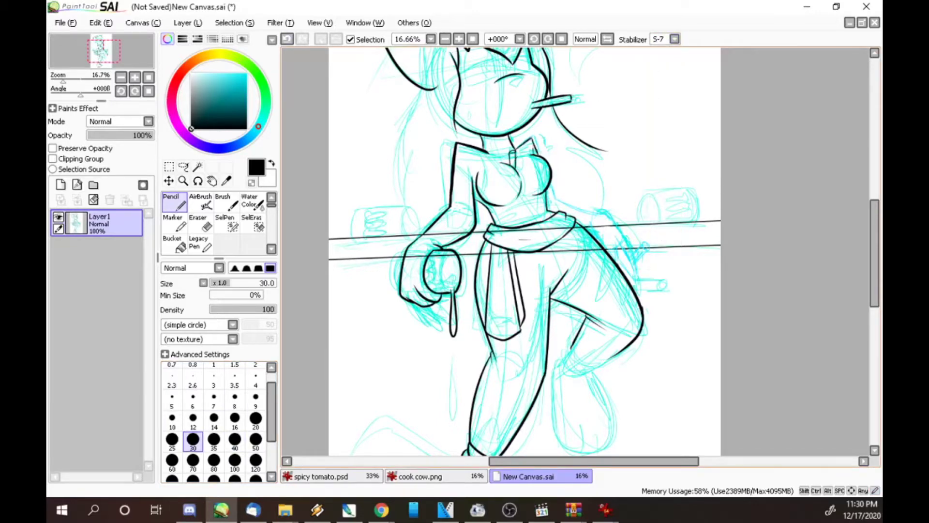
key("x")
key("x")
mouse_move(551, 183)
left_mouse_down()
mouse_move(555, 199)
mouse_move(607, 218)
mouse_move(636, 275)
left_mouse_up()
mouse_move(620, 240)
left_mouse_down()
mouse_move(616, 266)
mouse_move(634, 280)
mouse_move(645, 240)
mouse_move(621, 272)
left_mouse_up()
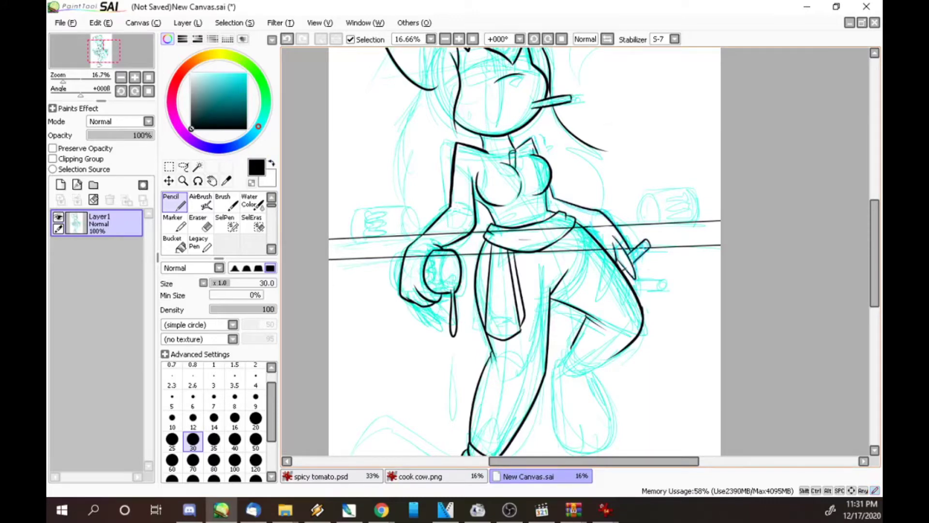
Ink the small angled cylinder held in the far hand and tidy the fingers around it
mouse_move(650, 239)
left_mouse_down()
mouse_move(628, 275)
mouse_move(629, 264)
left_mouse_up()
mouse_move(621, 261)
left_mouse_down()
mouse_move(634, 275)
mouse_move(627, 267)
left_mouse_up()
key("x")
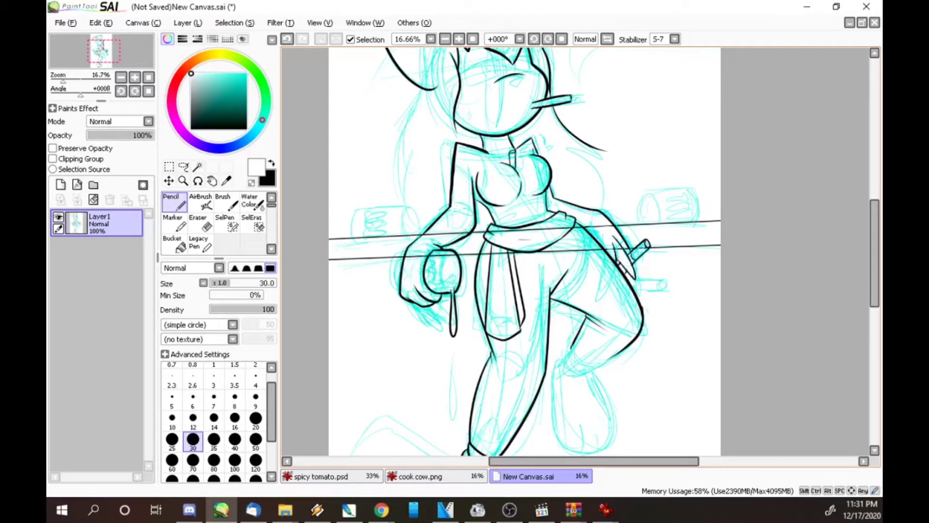
key("x")
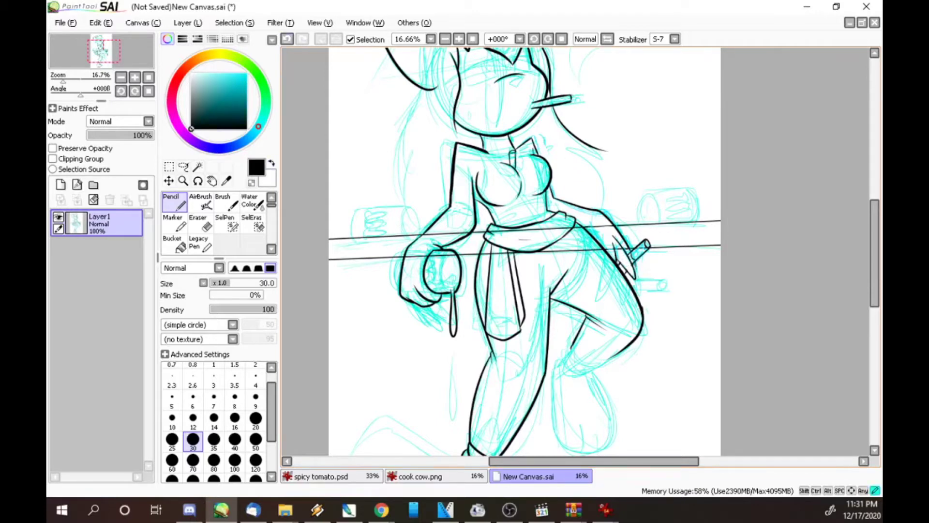
Ink the bent leg's cuff and foot, and add toe lines to both feet
scroll(525, 252, "down", 3)
mouse_move(572, 184)
left_mouse_down()
mouse_move(598, 213)
mouse_move(624, 193)
mouse_move(597, 218)
mouse_move(595, 293)
mouse_move(589, 215)
left_mouse_up()
mouse_move(576, 265)
left_mouse_down()
mouse_move(578, 294)
mouse_move(601, 291)
left_mouse_up()
left_click_drag(490, 350, 492, 377)
left_click_drag(512, 348, 518, 374)
Ink the two wavy scraps on the floor and the drip falling below the held can
left_click_drag(352, 374, 407, 380)
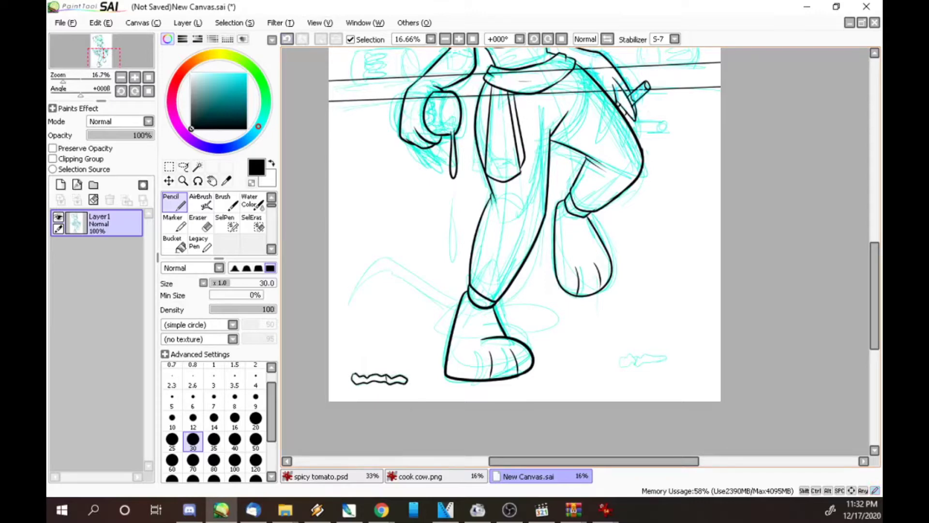
mouse_move(653, 361)
left_mouse_down()
mouse_move(619, 357)
mouse_move(658, 360)
left_mouse_up()
mouse_move(452, 198)
left_mouse_down()
mouse_move(449, 258)
mouse_move(454, 198)
left_mouse_up()
Ink the opening and label details on the held can and rework the outline of the hand around it
mouse_move(445, 129)
left_mouse_down()
mouse_move(451, 133)
mouse_move(455, 114)
mouse_move(452, 127)
left_mouse_up()
key("ctrl+z")
left_click_drag(428, 97, 434, 119)
left_click_drag(398, 92, 391, 128)
key("ctrl+z")
mouse_move(408, 91)
left_mouse_down()
mouse_move(392, 116)
mouse_move(399, 136)
mouse_move(392, 128)
left_mouse_up()
key("ctrl+z")
key("ctrl+z")
Ink the curved tail behind the standing leg with the Pencil at size 20
left_click(255, 419)
left_click_drag(414, 286, 456, 309)
left_click_drag(383, 274, 416, 287)
mouse_move(375, 260)
left_mouse_down()
mouse_move(459, 301)
mouse_move(349, 311)
mouse_move(393, 274)
left_mouse_up()
Ink the small drop-shaped mark on the cheek and the top's neckline and hem
scroll(525, 252, "up", 5)
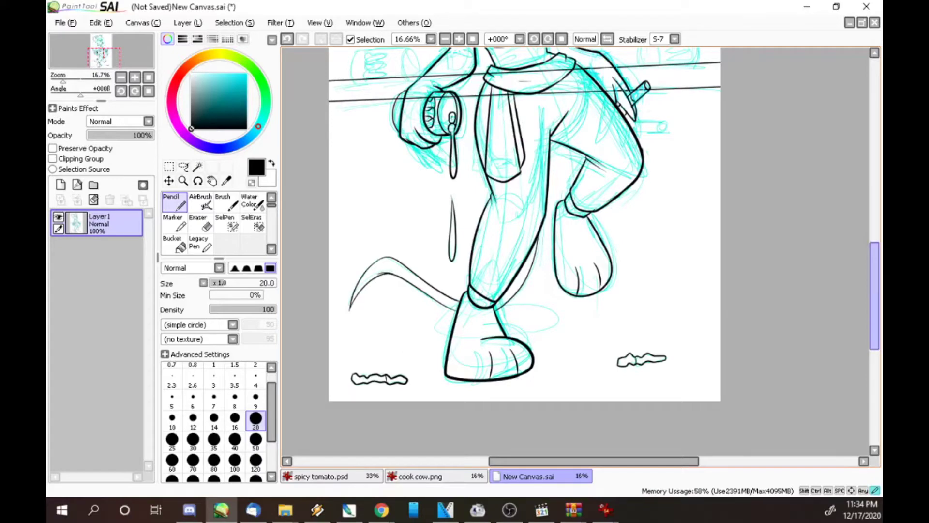
key("x")
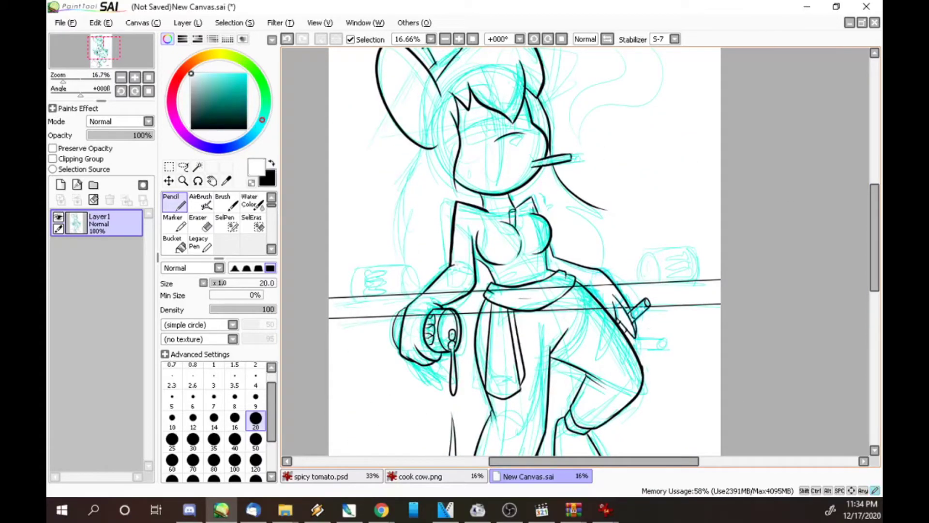
key("x")
left_click_drag(469, 164, 470, 178)
mouse_move(486, 213)
left_mouse_down()
mouse_move(524, 234)
mouse_move(531, 205)
mouse_move(477, 244)
mouse_move(480, 252)
mouse_move(547, 258)
left_mouse_up()
key("ctrl+z")
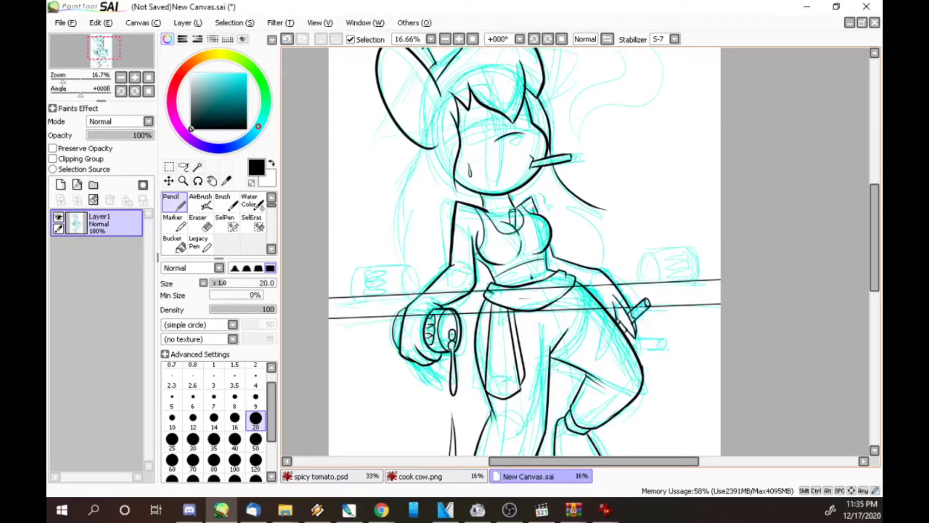
Ink the can lying on the counter beside the drinking hand, including its rim and jagged label
mouse_move(361, 267)
left_mouse_down()
mouse_move(353, 295)
mouse_move(402, 274)
mouse_move(415, 293)
left_mouse_up()
key("ctrl+z")
key("ctrl+z")
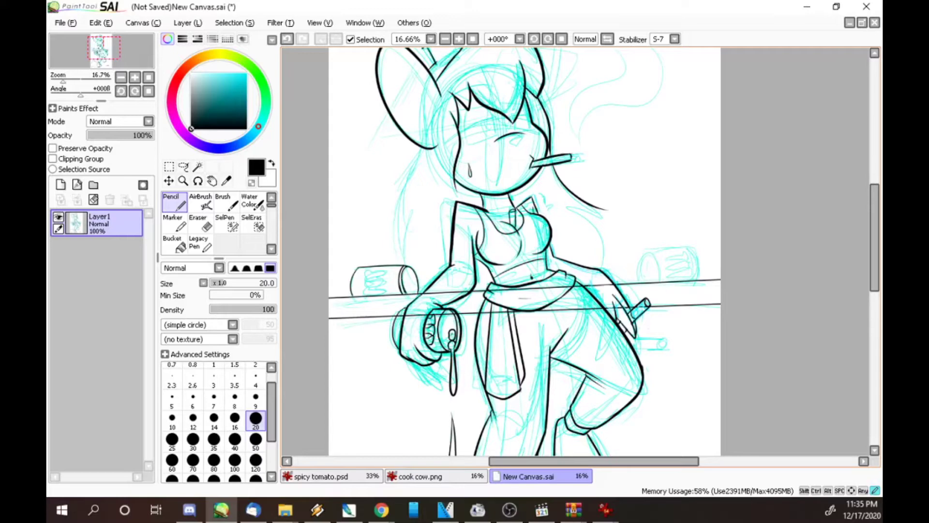
key("x")
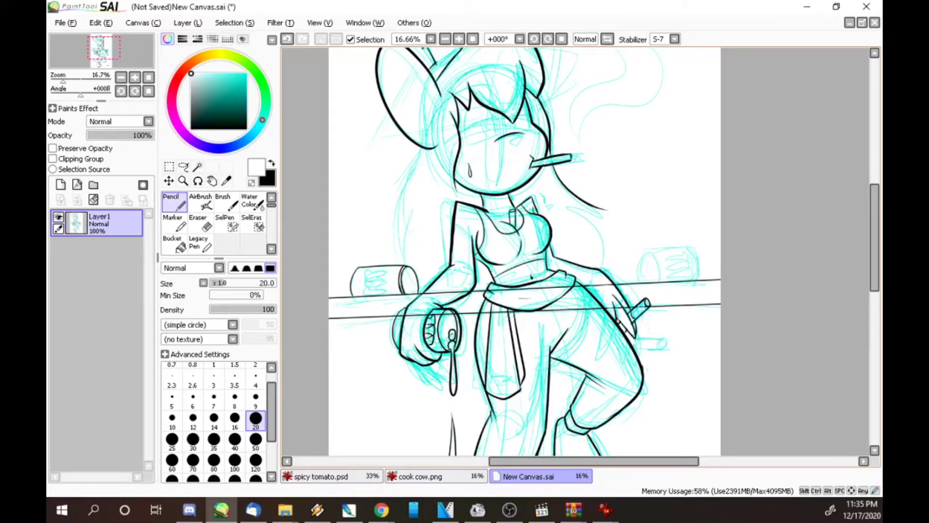
key("x")
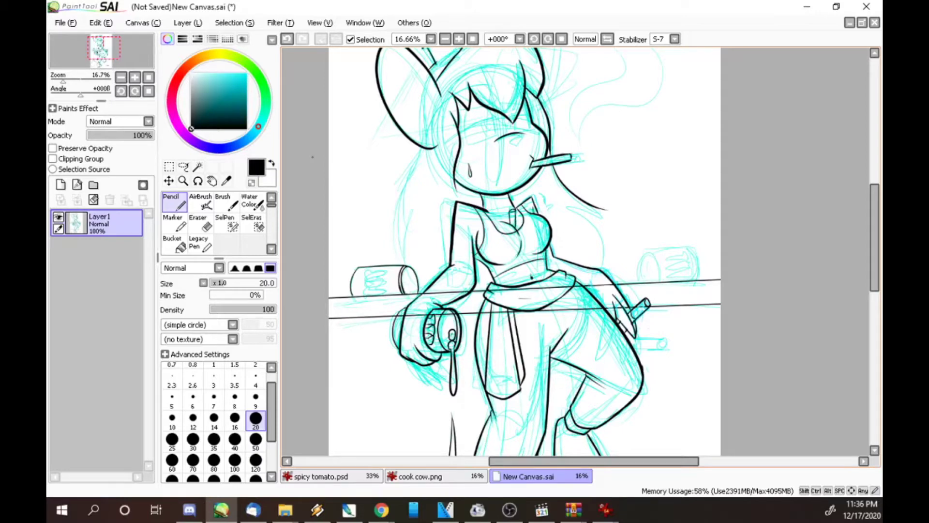
mouse_move(369, 269)
left_mouse_down()
mouse_move(364, 275)
mouse_move(388, 271)
mouse_move(364, 283)
mouse_move(382, 283)
left_mouse_up()
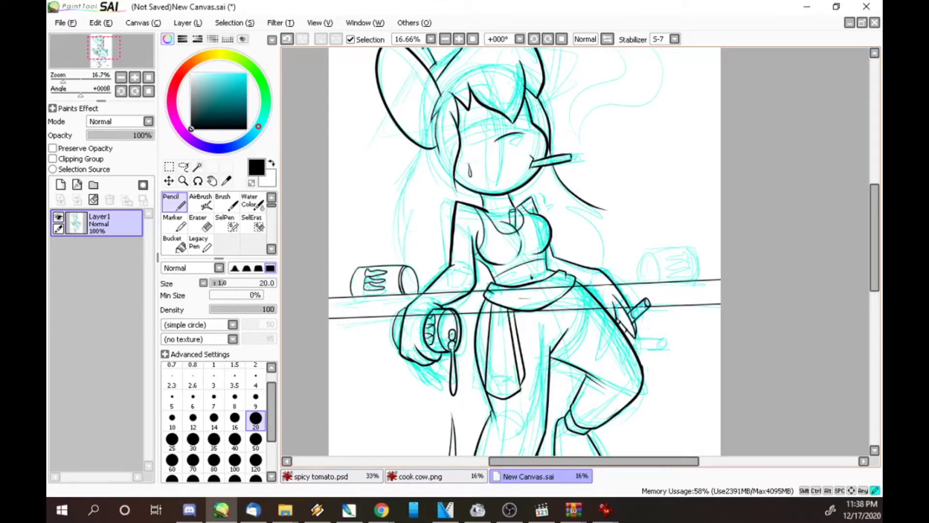
Ink the long hair flowing behind both sides of the body with the Pencil at size 30
left_click(193, 439)
mouse_move(419, 154)
left_mouse_down()
mouse_move(399, 244)
mouse_move(425, 280)
left_mouse_up()
key("ctrl+z")
mouse_move(420, 150)
left_mouse_down()
mouse_move(388, 197)
mouse_move(396, 256)
left_mouse_up()
left_click_drag(402, 249, 433, 282)
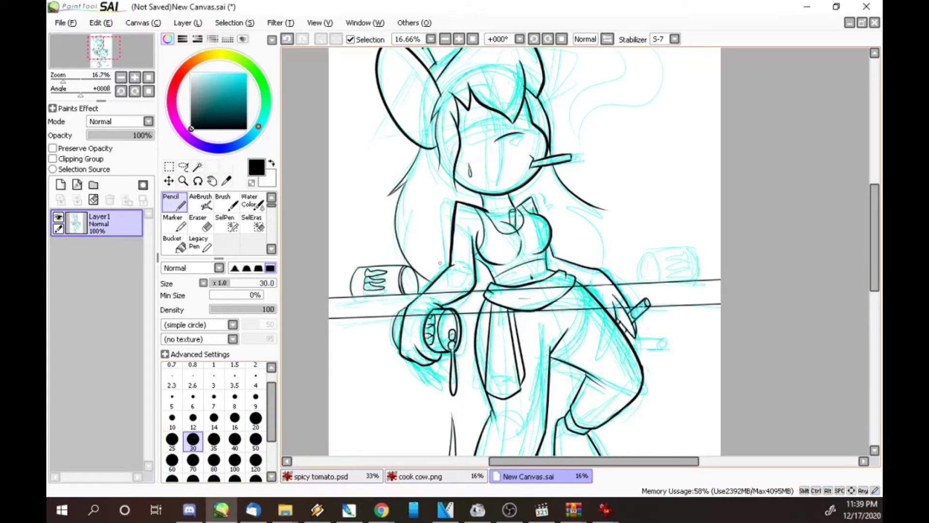
left_click_drag(564, 199, 608, 210)
mouse_move(581, 208)
left_mouse_down()
mouse_move(608, 244)
mouse_move(606, 275)
left_mouse_up()
Ink both half-closed eyes and the small nose with the Pencil at size 20
left_click(256, 419)
mouse_move(489, 96)
left_mouse_down()
mouse_move(498, 106)
mouse_move(466, 145)
mouse_move(497, 139)
left_mouse_up()
mouse_move(464, 128)
left_mouse_down()
mouse_move(484, 126)
mouse_move(482, 140)
left_mouse_up()
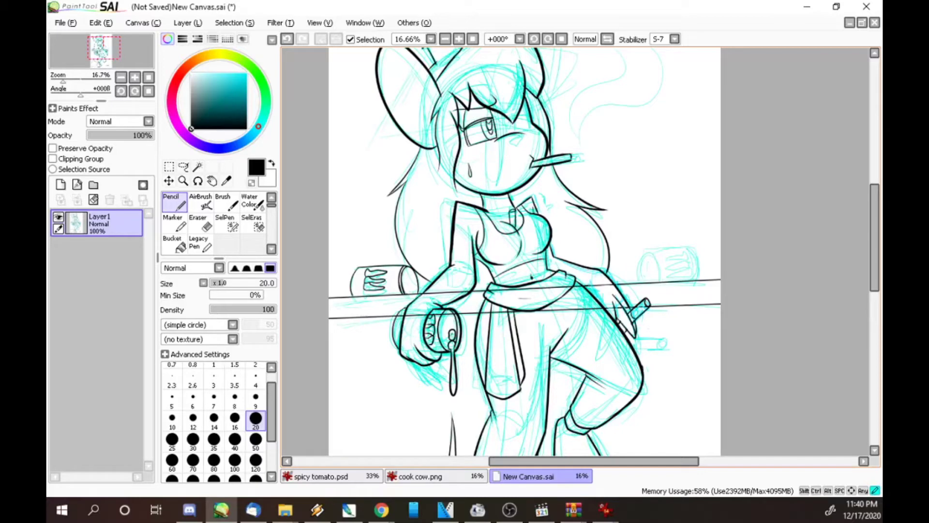
key("ctrl+z")
key("ctrl+y")
left_click_drag(529, 100, 524, 132)
key("ctrl+z")
key("ctrl+z")
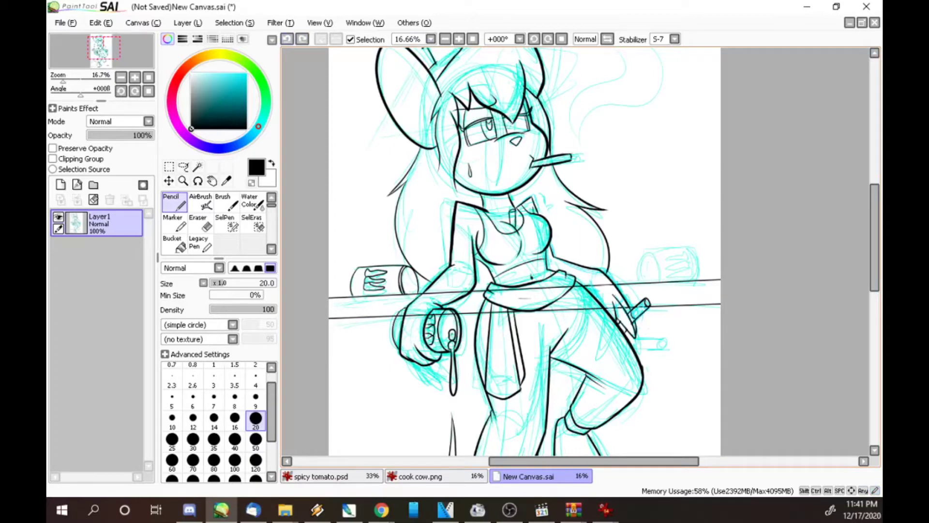
key("ctrl+y")
Ink the remaining ear contours and inner-ear lines, and the smoke curling up from the cigarette
scroll(525, 252, "up", 3)
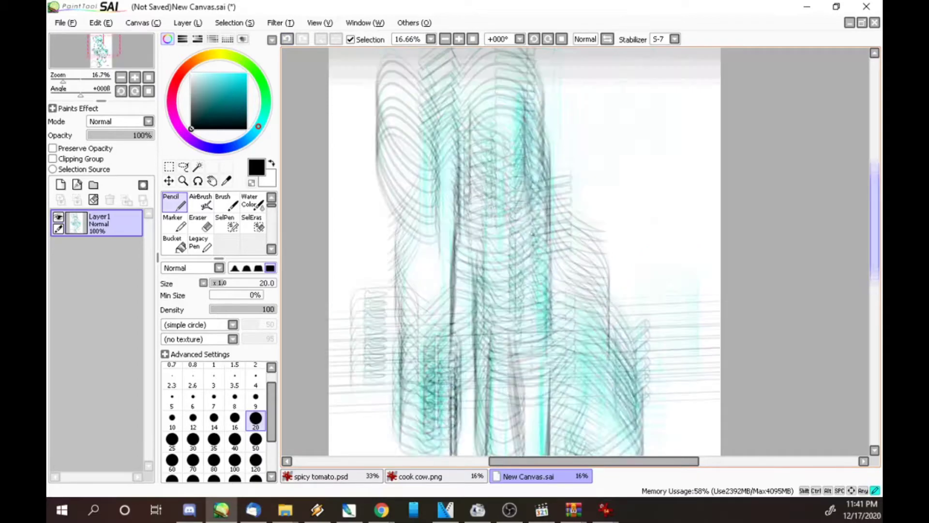
key("ctrl+z")
key("ctrl+y")
mouse_move(535, 144)
left_mouse_down()
mouse_move(556, 193)
mouse_move(553, 228)
left_mouse_up()
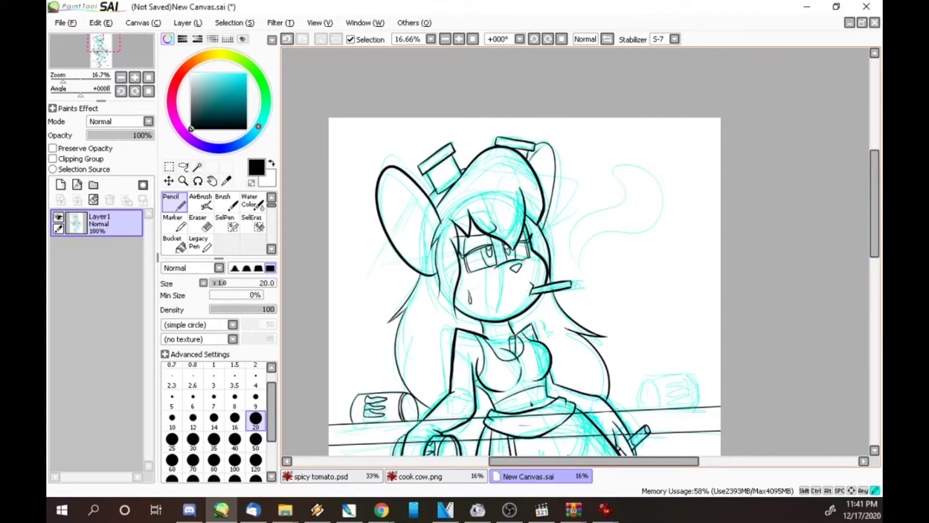
mouse_move(433, 177)
left_mouse_down()
mouse_move(398, 231)
mouse_move(427, 274)
left_mouse_up()
mouse_move(659, 182)
left_mouse_down()
mouse_move(612, 173)
mouse_move(572, 277)
mouse_move(605, 237)
mouse_move(663, 200)
mouse_move(654, 175)
left_mouse_up()
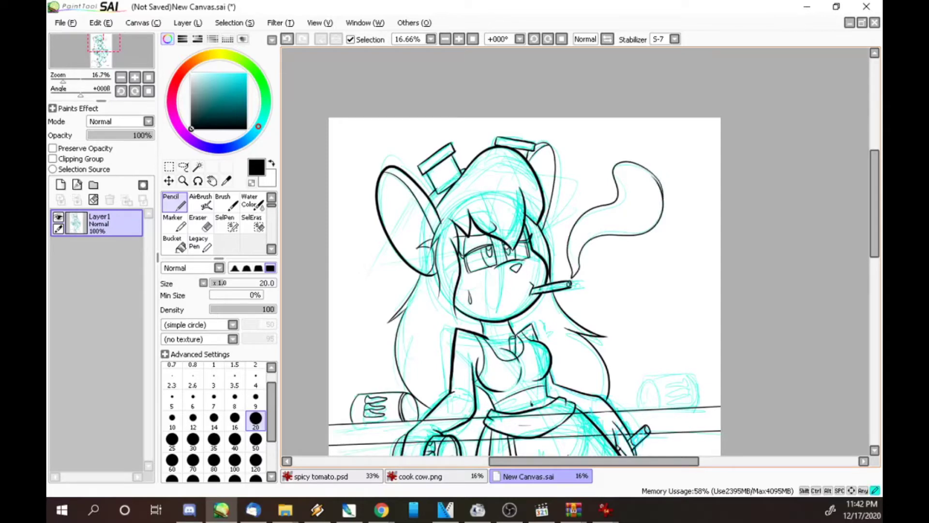
Ink the can standing on the counter behind the cigarette-pack hand, including its rim and jagged label
scroll(525, 252, "down", 3)
mouse_move(649, 200)
left_mouse_down()
mouse_move(656, 227)
mouse_move(679, 196)
mouse_move(696, 198)
left_mouse_up()
left_click_drag(689, 196, 699, 226)
key("ctrl+z")
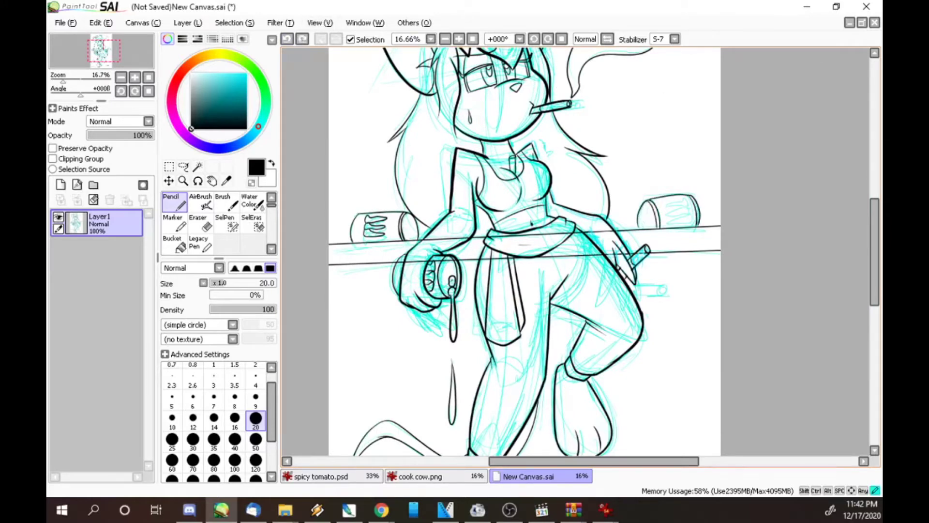
mouse_move(665, 205)
left_mouse_down()
mouse_move(681, 203)
mouse_move(670, 216)
mouse_move(692, 220)
mouse_move(672, 225)
left_mouse_up()
Erase the counter edges crossing the drinking hand and forearm with the Pencil in white at size 40
scroll(524, 252, "down", 5)
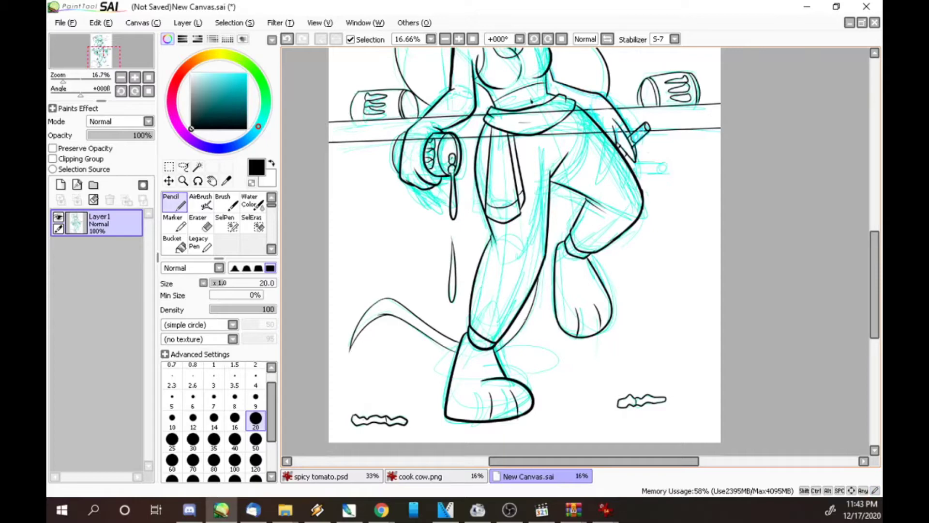
key("x")
key("bracketright")
key("bracketright")
key("bracketright")
key("bracketright")
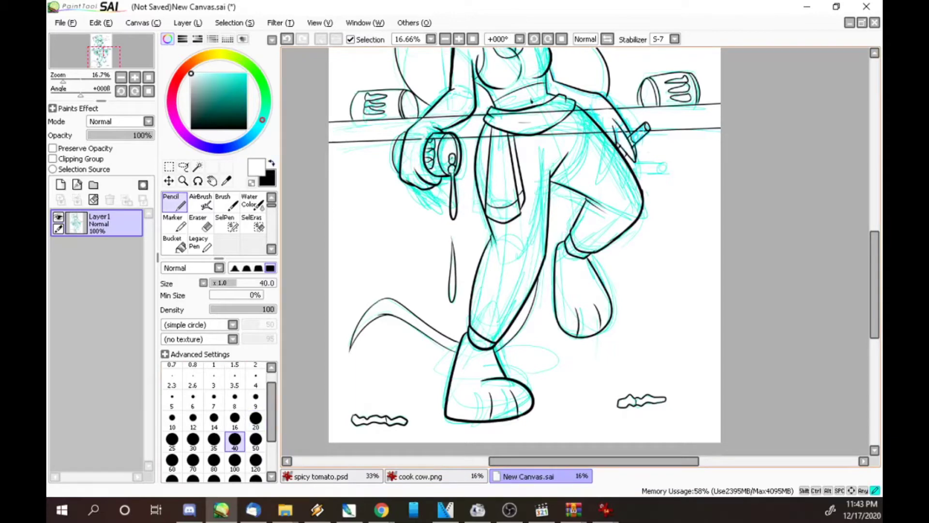
left_click_drag(405, 132, 422, 142)
mouse_move(469, 114)
left_mouse_down()
mouse_move(427, 118)
mouse_move(403, 142)
mouse_move(456, 138)
mouse_move(442, 145)
left_mouse_up()
key("x")
key("x")
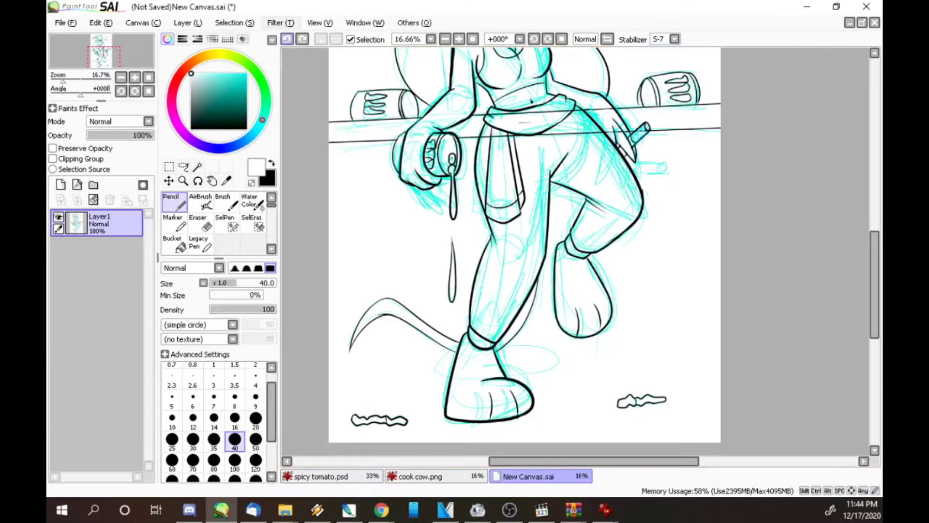
Clean up the held can's rim, the far can's edge and the hanging cloth's edge in white, touching up the cloth's hem in black
key("x")
left_click(463, 286)
key("x")
left_click_drag(444, 134, 455, 135)
left_click_drag(641, 77, 638, 102)
left_click_drag(483, 134, 485, 140)
left_click_drag(489, 130, 493, 143)
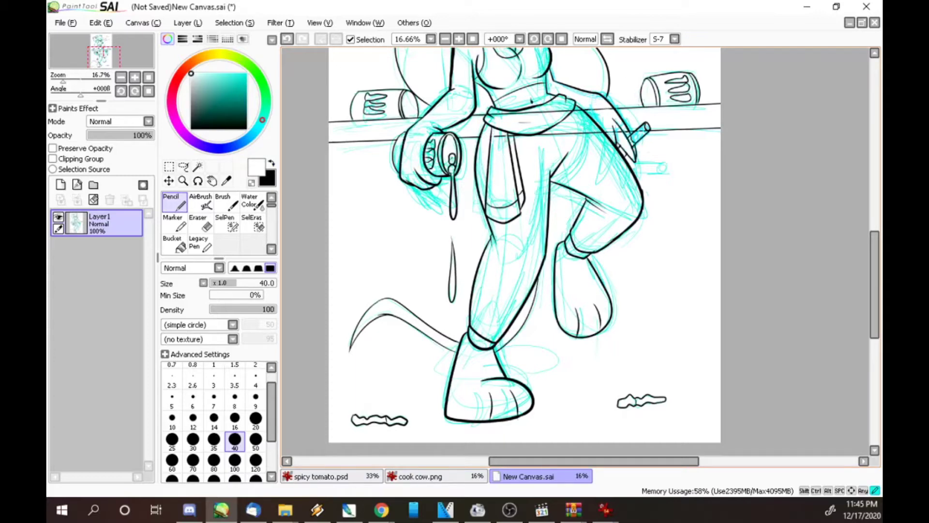
key("x")
mouse_move(487, 210)
left_mouse_down()
mouse_move(488, 220)
mouse_move(520, 214)
left_mouse_up()
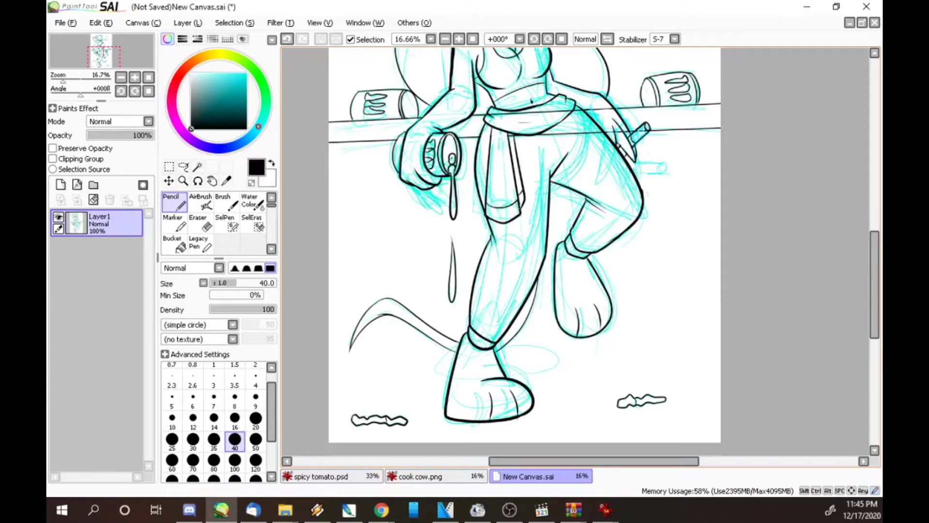
Erase the counter lines running through the tied cloth and hip with white
key("x")
mouse_move(495, 110)
left_mouse_down()
mouse_move(488, 117)
mouse_move(514, 139)
mouse_move(549, 136)
left_mouse_up()
left_click_drag(604, 126, 587, 136)
left_click_drag(642, 186, 641, 197)
mouse_move(588, 132)
left_mouse_down()
mouse_move(557, 134)
mouse_move(577, 112)
mouse_move(584, 118)
left_mouse_up()
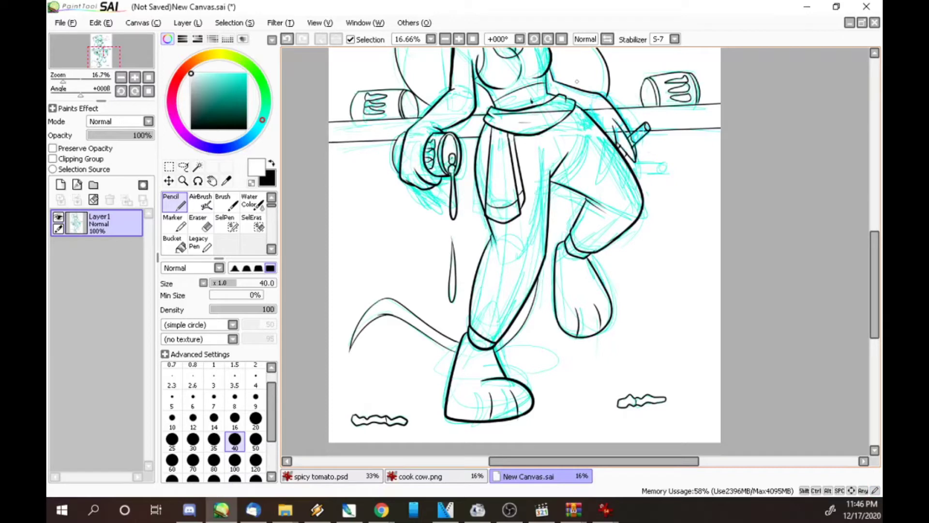
key("x")
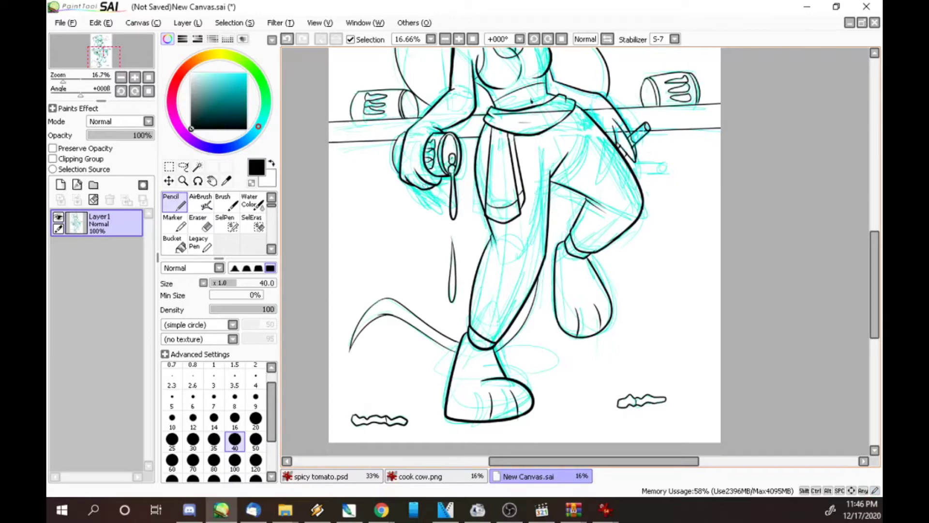
Erase the remaining counter line across the knot of the cloth and the object held in the other hand
key("x")
left_click_drag(572, 104, 565, 113)
mouse_move(496, 115)
left_mouse_down()
mouse_move(613, 110)
mouse_move(615, 133)
mouse_move(604, 134)
mouse_move(647, 127)
left_mouse_up()
key("ctrl+z")
key("ctrl+y")
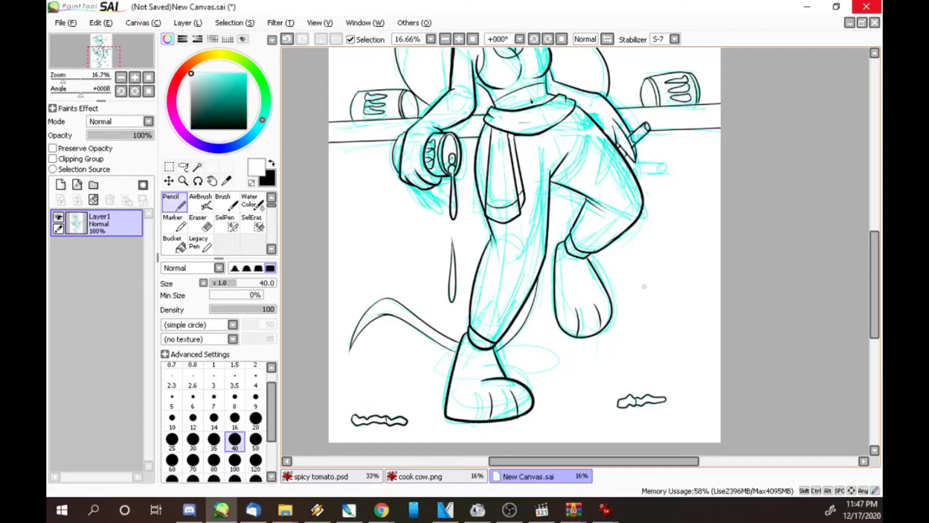
scroll(592, 249, "up", 5)
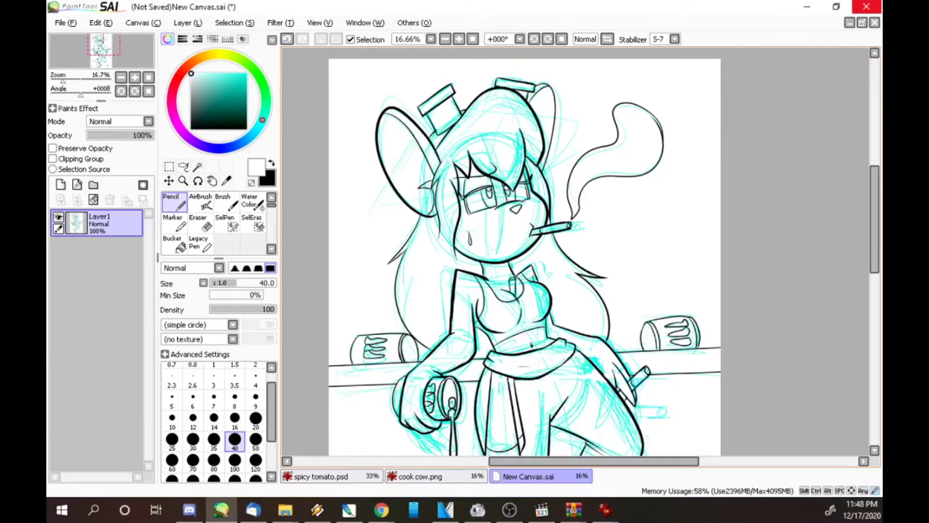
key("x")
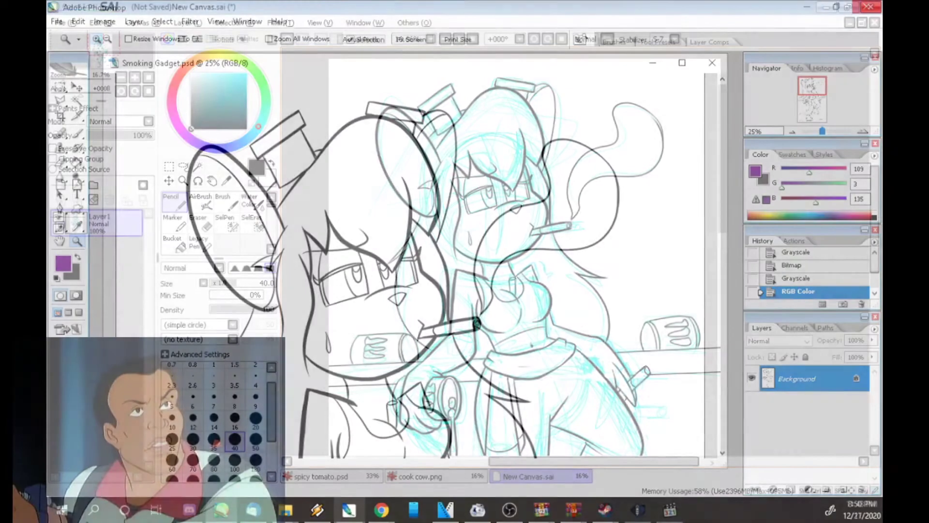
In Photoshop, fill the near eye's lash outlines and pupil in Smoking Gadget.psd with black
key("ctrl+plus")
key("ctrl+plus")
key("i")
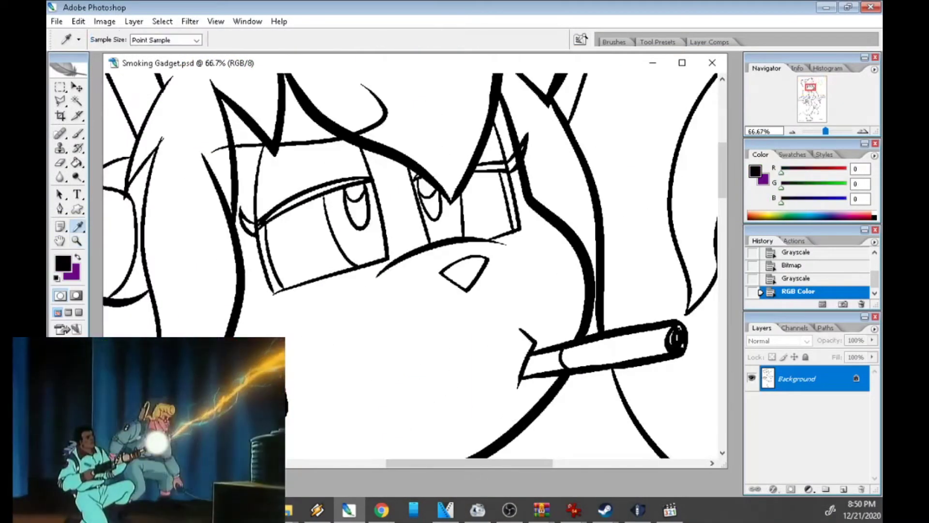
key("b")
key("shift+b")
key("Tab")
key("Tab")
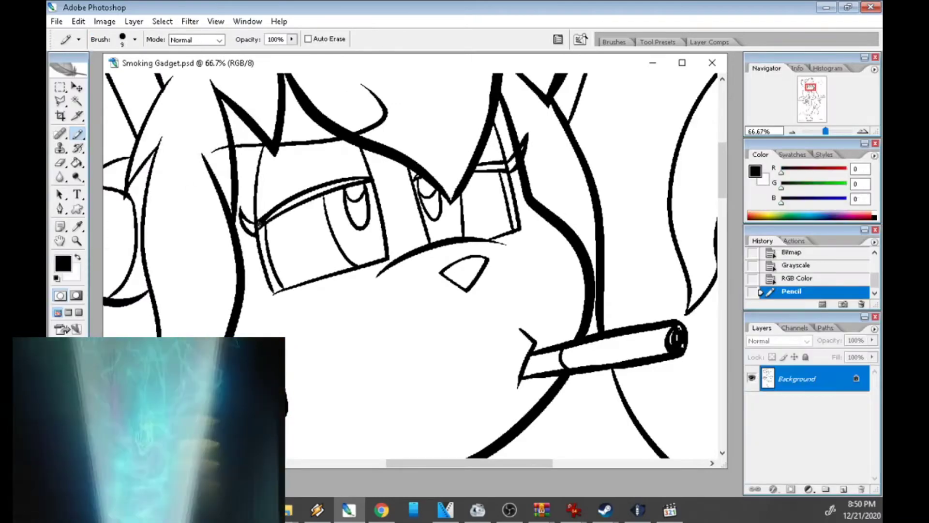
key("g")
left_click(267, 257)
left_click(312, 194)
left_click(359, 216)
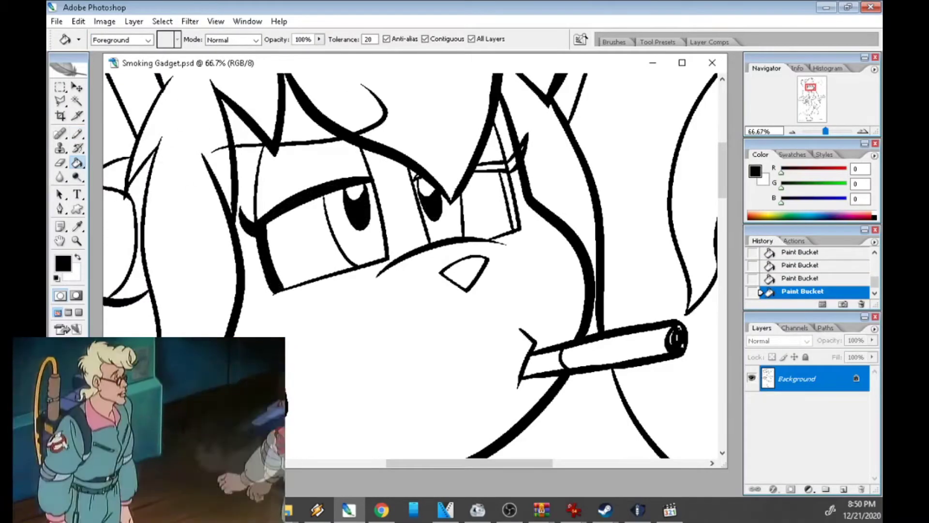
Fill the far eye's pupil, upper lash line and outer lash line with black
left_click(433, 202)
left_click(494, 167)
left_click(513, 203)
key("b")
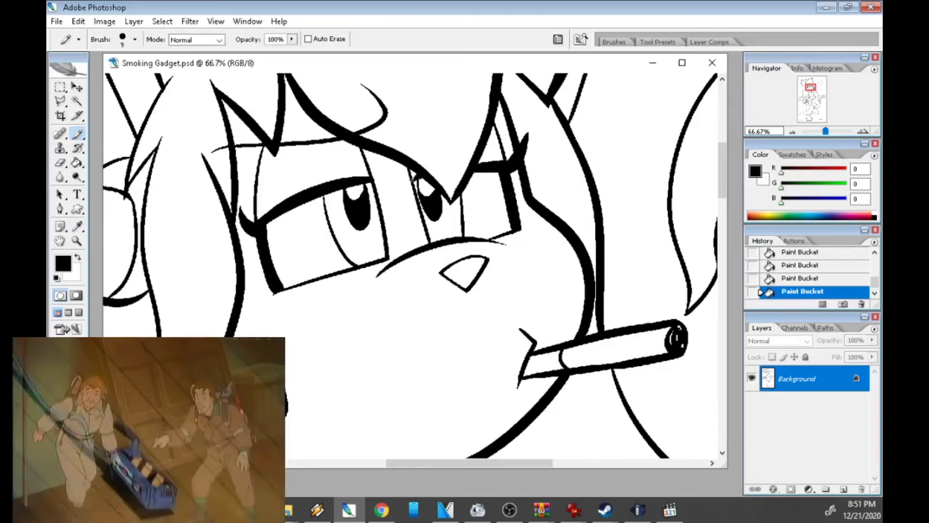
key("ctrl+minus")
key("ctrl+minus")
key("ctrl+minus")
key("ctrl+minus")
key("ctrl+minus")
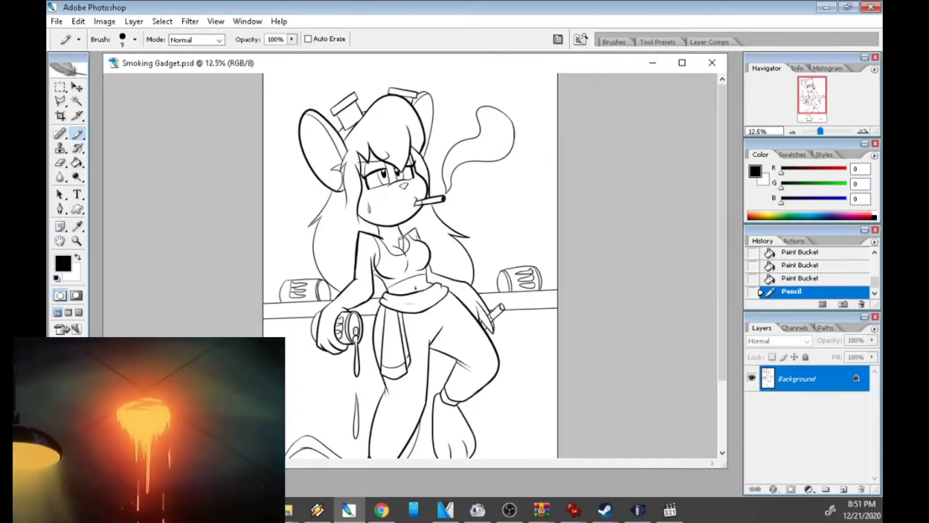
Fill both upper eyelids with black and touch up the small curl in the bangs with the Pencil
key("alt+Tab")
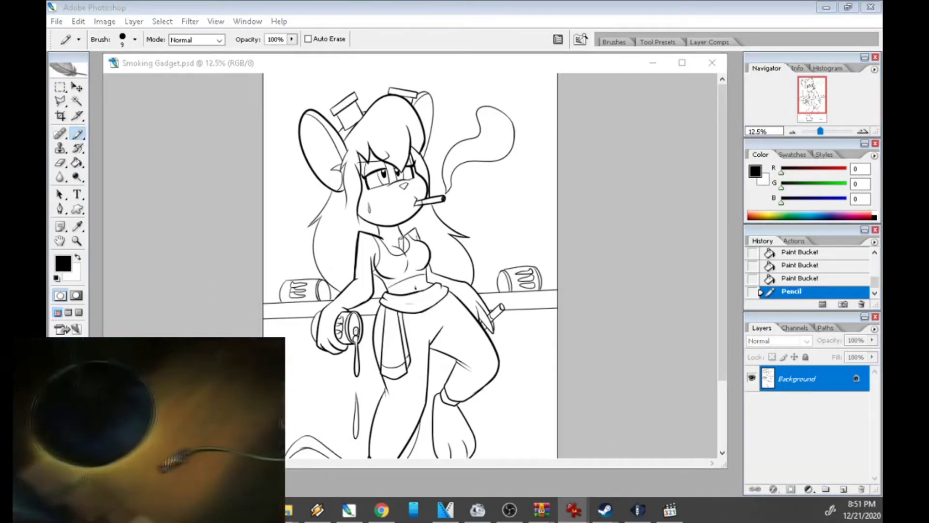
key("alt+Tab")
key("g")
left_click(371, 165)
left_click(409, 162)
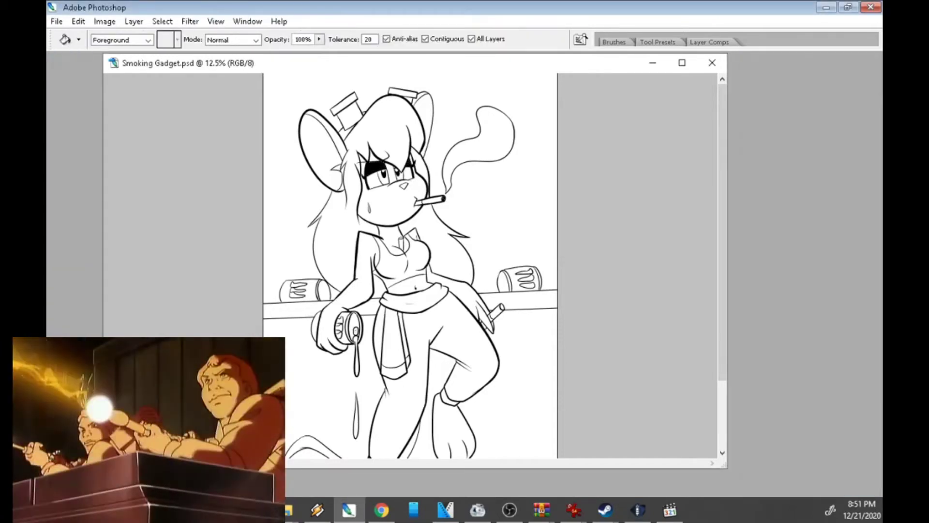
left_click(410, 165)
key("ctrl+z")
key("z")
left_click(409, 177)
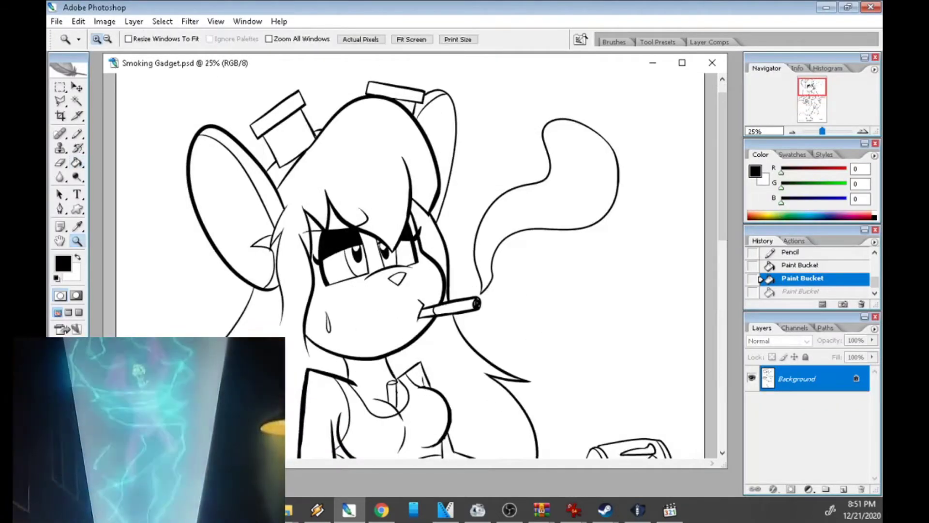
key("g")
left_click(409, 236)
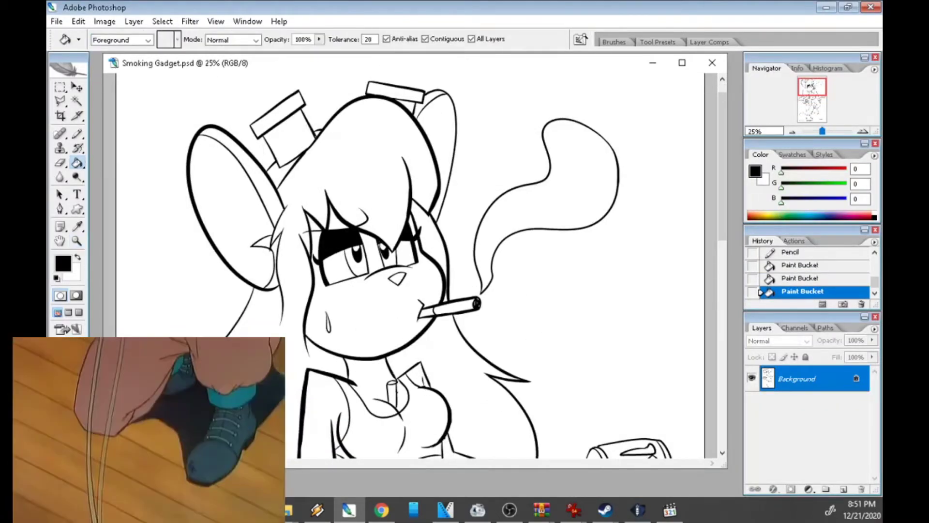
key("b")
left_click_drag(358, 216, 365, 209)
Clean up the line at the underside of the chest with the white Pencil at size 9
scroll(414, 266, "down", 5)
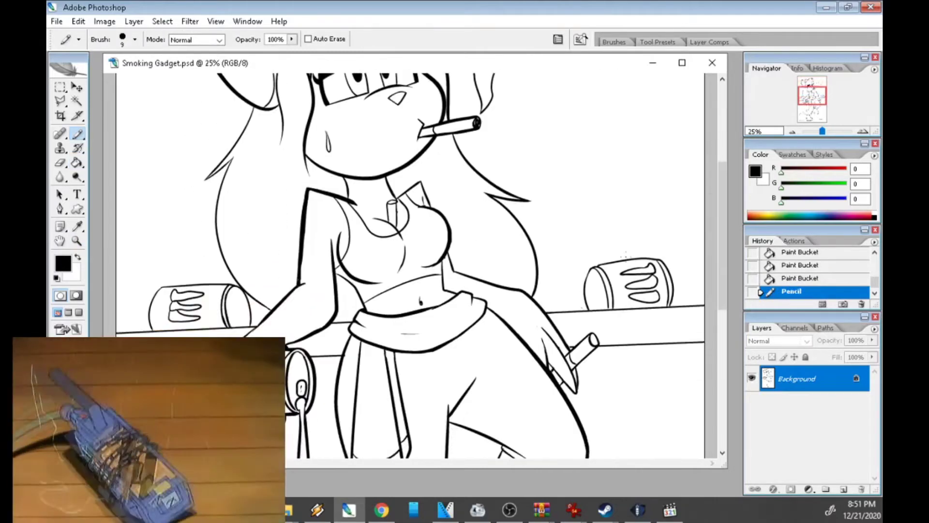
key("z")
key("ctrl+equal")
key("ctrl+equal")
key("ctrl+equal")
key("b")
key("x")
left_click_drag(465, 235, 467, 249)
left_click_drag(404, 264, 439, 260)
key("ctrl+z")
key("x")
mouse_move(390, 103)
left_mouse_down()
mouse_move(451, 135)
mouse_move(464, 167)
mouse_move(443, 178)
mouse_move(464, 191)
mouse_move(452, 230)
mouse_move(407, 261)
left_mouse_up()
mouse_move(339, 174)
left_mouse_down()
mouse_move(346, 191)
mouse_move(332, 288)
mouse_move(358, 215)
left_mouse_up()
mouse_move(193, 241)
left_mouse_down()
mouse_move(251, 292)
mouse_move(303, 302)
left_mouse_up()
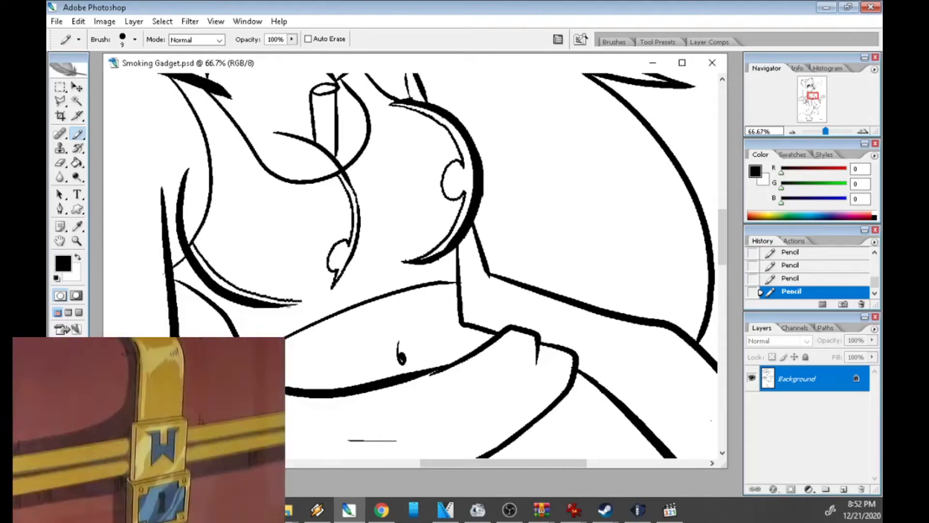
key("ctrl+minus")
key("ctrl+plus")
key("ctrl+plus")
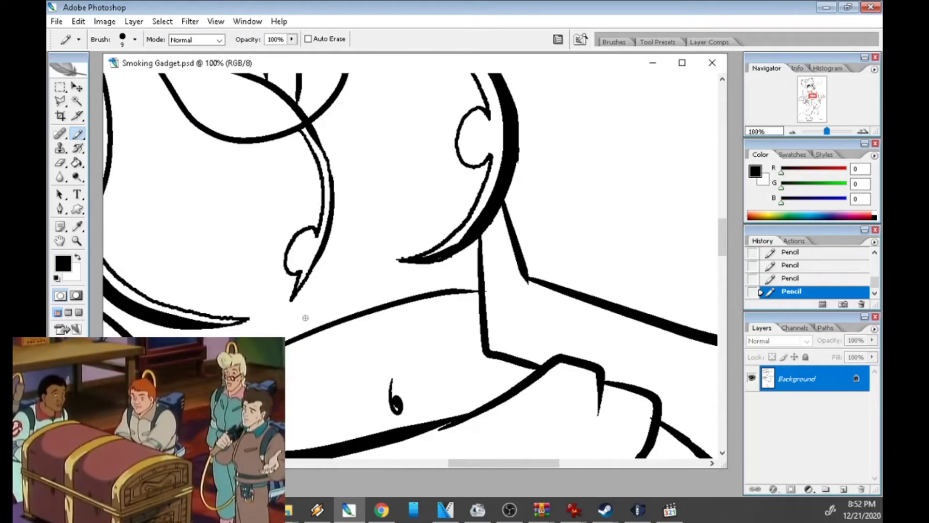
key("ctrl+alt+z")
key("ctrl+alt+z")
key("ctrl+alt+z")
key("ctrl+alt+z")
Outline a curved, notched highlight along the outer chest contour in black and join the gap in the inner contour
scroll(714, 205, "up", 5)
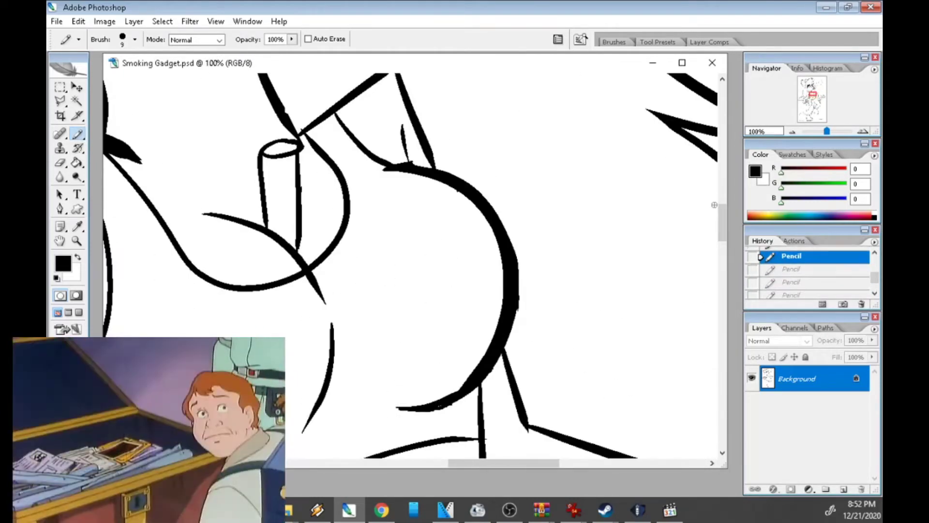
key("alt+Tab")
key("alt+Tab")
mouse_move(385, 170)
left_mouse_down()
mouse_move(455, 196)
mouse_move(480, 226)
mouse_move(487, 245)
mouse_move(464, 290)
mouse_move(494, 291)
mouse_move(474, 352)
mouse_move(421, 407)
left_mouse_up()
key("Tab")
mouse_move(308, 268)
left_mouse_down()
mouse_move(334, 336)
mouse_move(454, 319)
left_mouse_up()
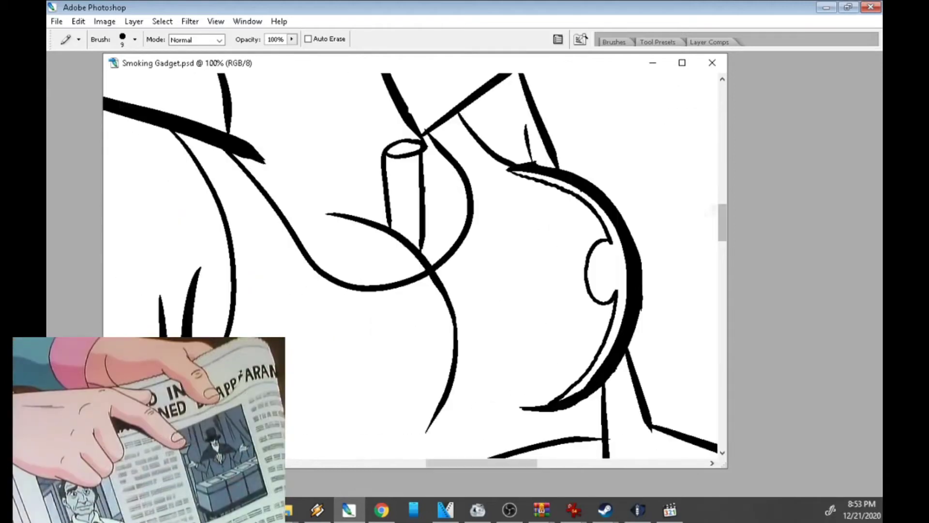
left_click_drag(437, 285, 456, 348)
Outline a matching notched highlight on the inner chest contour and a thin one along the lower curve
scroll(456, 347, "down", 5)
mouse_move(425, 154)
left_mouse_down()
mouse_move(413, 317)
mouse_move(448, 278)
left_mouse_up()
mouse_move(206, 256)
left_mouse_down()
mouse_move(242, 301)
mouse_move(339, 347)
left_mouse_up()
key("Tab")
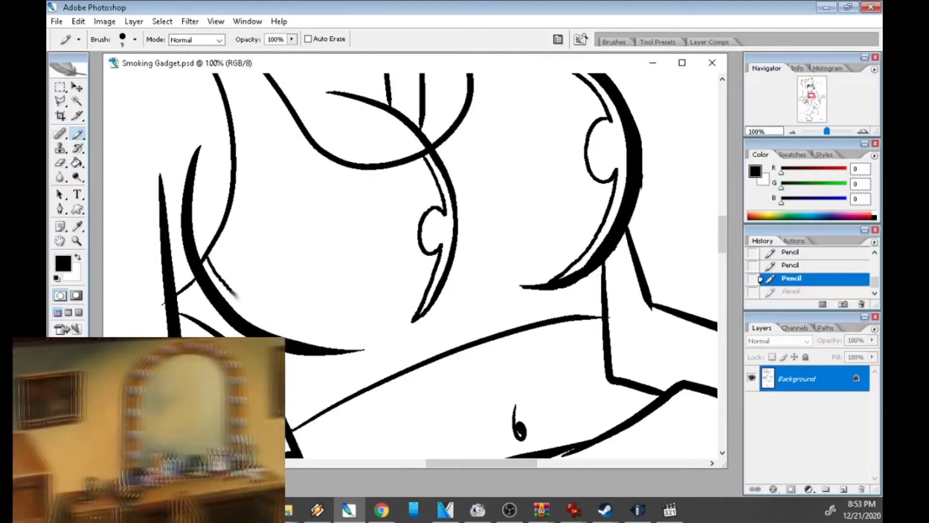
Fill the crop top with black, leaving the outlined highlights white
key("x")
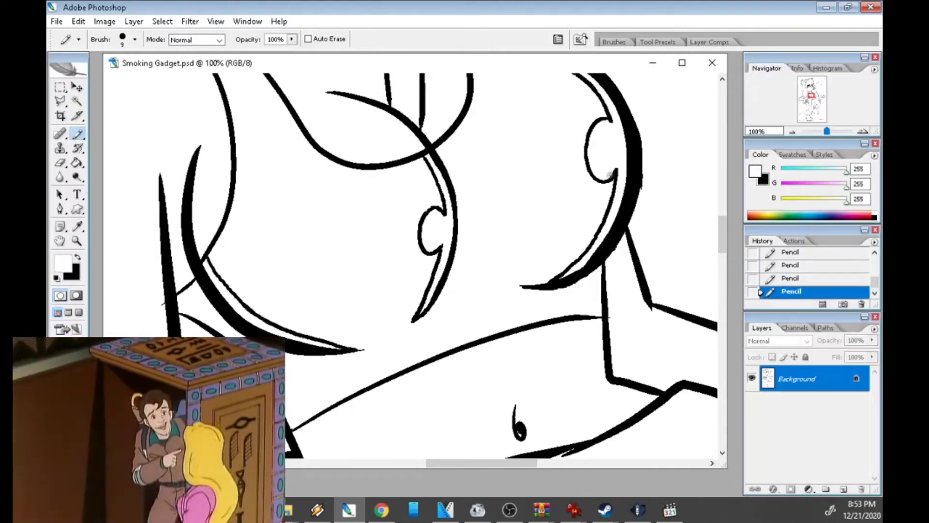
key("x")
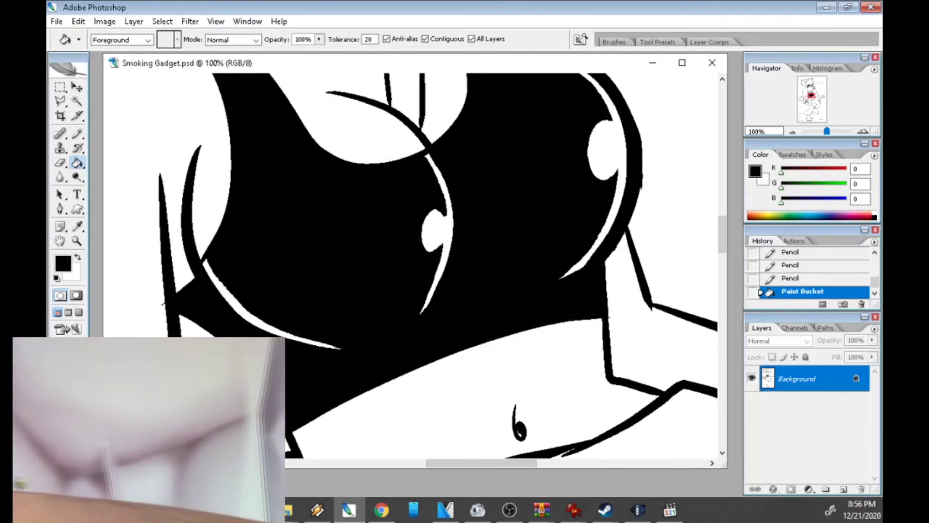
key("ctrl+minus")
key("ctrl+minus")
key("ctrl+minus")
key("ctrl+minus")
key("ctrl+minus")
key("ctrl+minus")
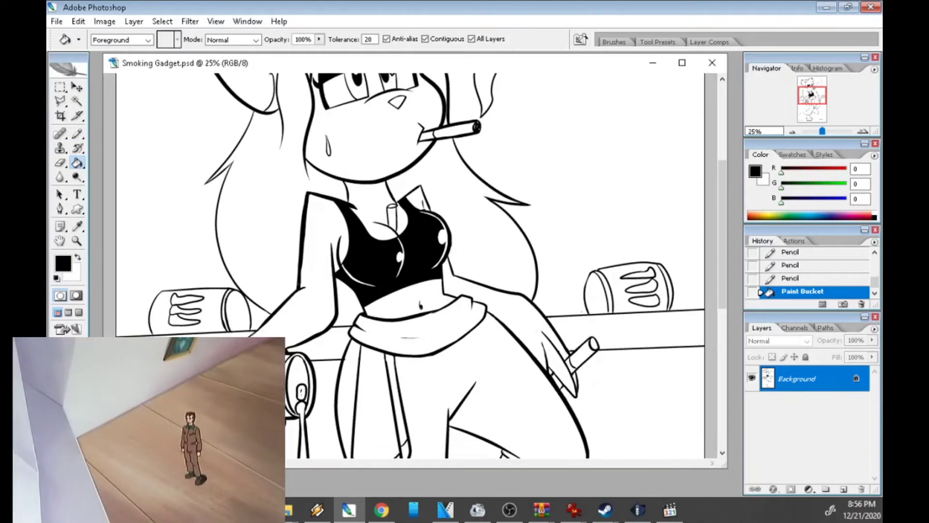
Bring a colour reference picture of the character beside the drawing and fill the hair with orange (247, 140, 42)
key("alt+Tab")
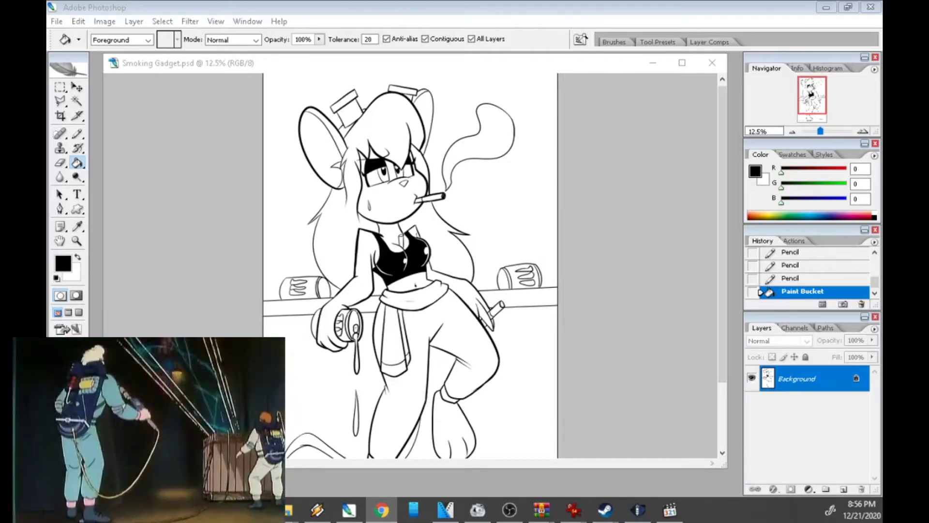
key("alt+Tab")
key("alt+Tab")
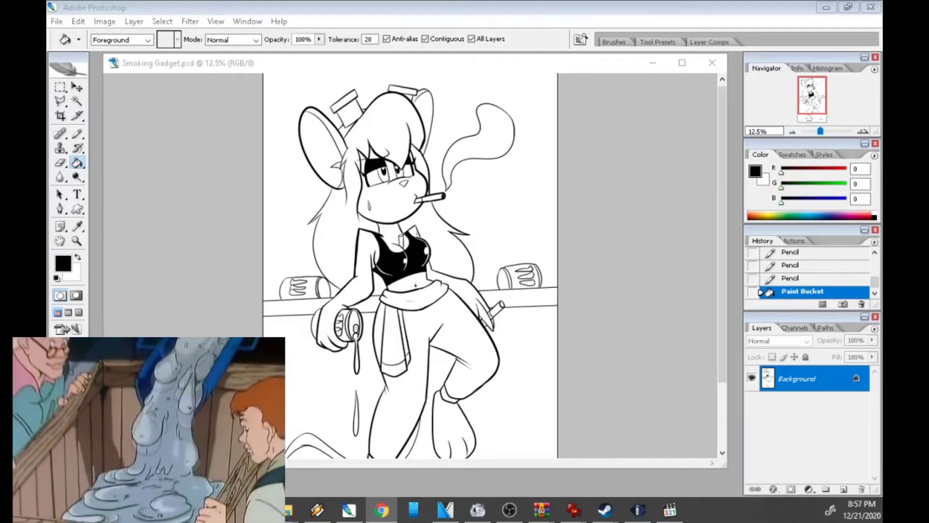
key("alt+Tab")
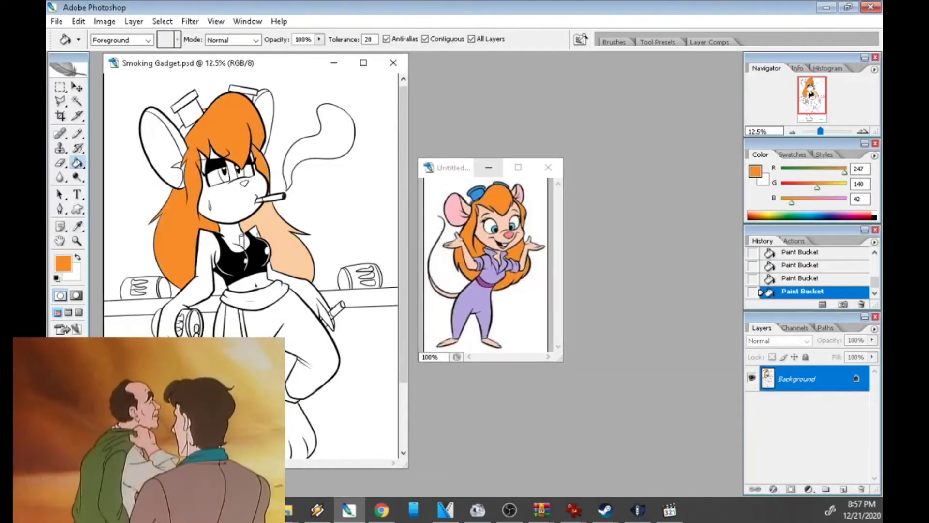
Sample the skin tone (255, 217, 191) from the reference's face and fill the face, ear edges, chest, arms, midriff and feet
key("i")
left_click(484, 230)
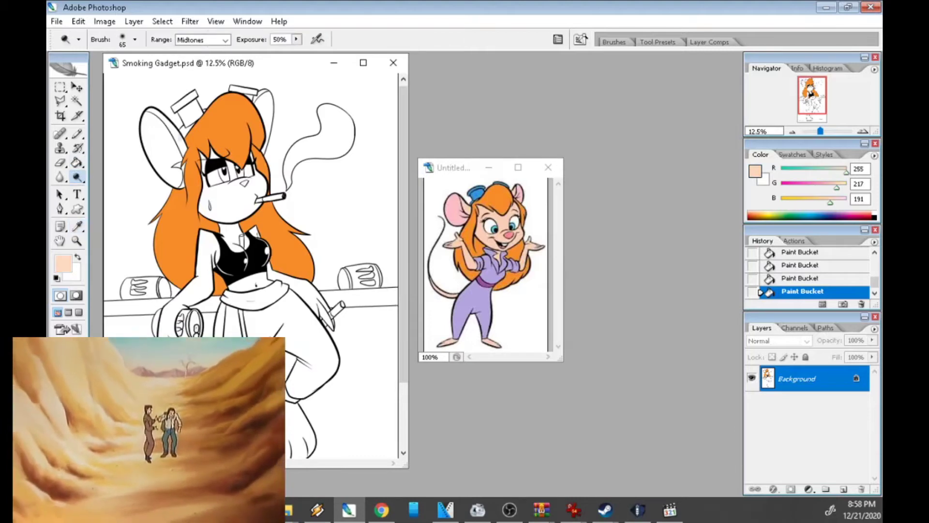
key("g")
left_click(157, 135)
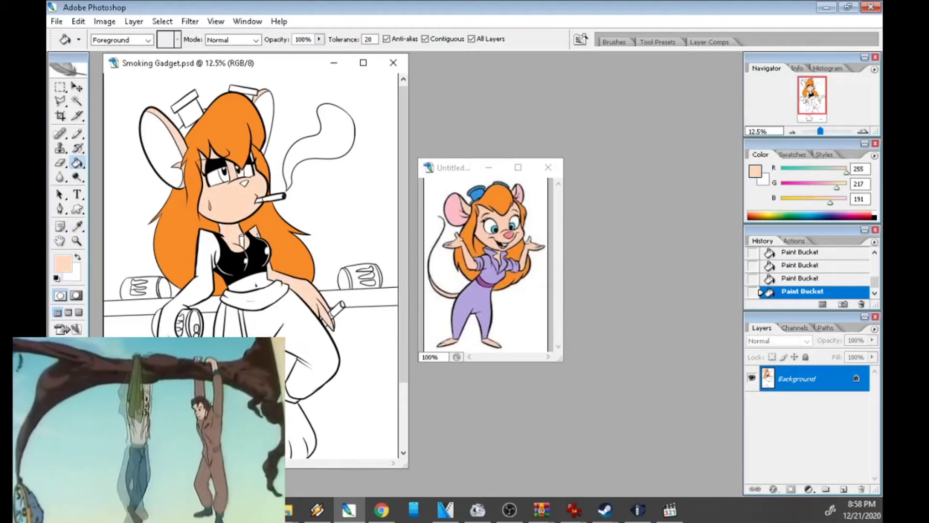
scroll(252, 266, "down", 3)
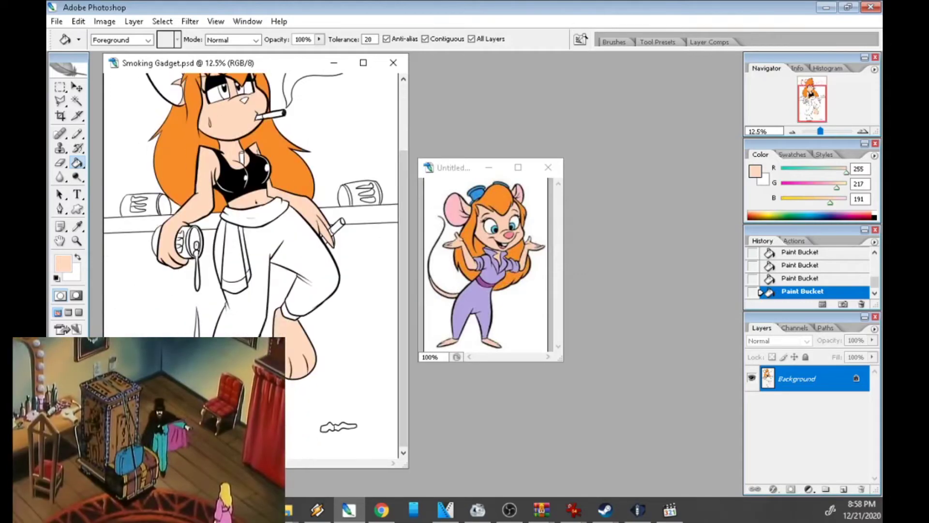
Sample black from the drawing and fill the bodies of the held can and the counter cans
key("z")
left_click(162, 248)
key("i")
left_click(300, 112)
key("g")
left_click(206, 238)
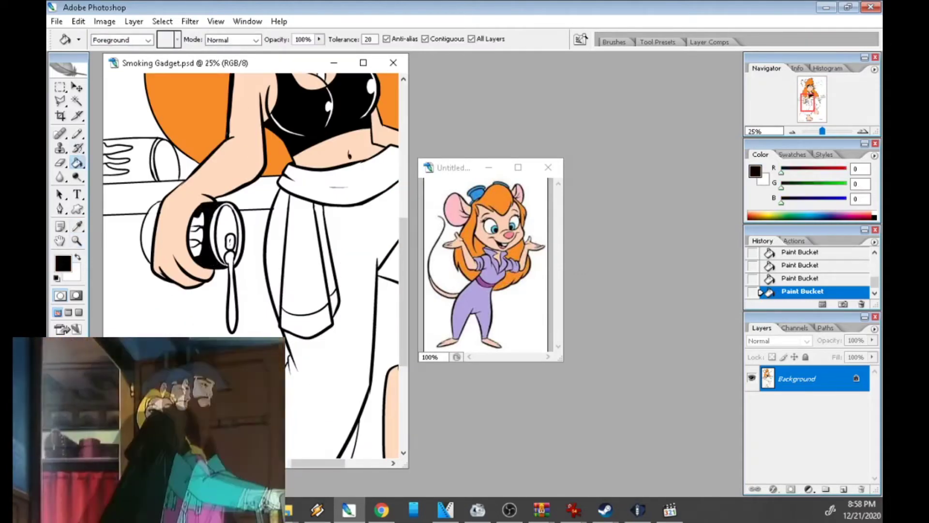
scroll(252, 266, "right", 5)
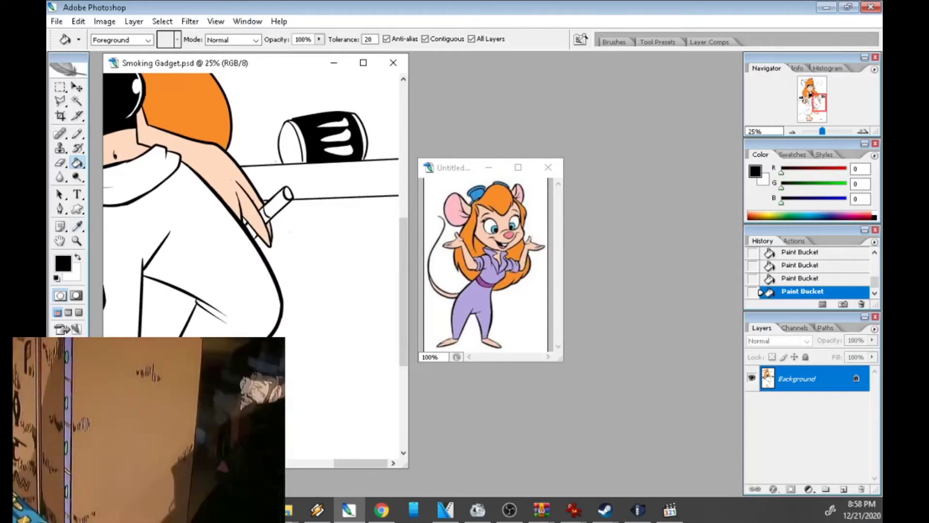
Choose bright green (38, 230, 110) and fill the can logos and the dripping liquid
left_click(63, 264)
left_click(587, 259)
left_click(736, 214)
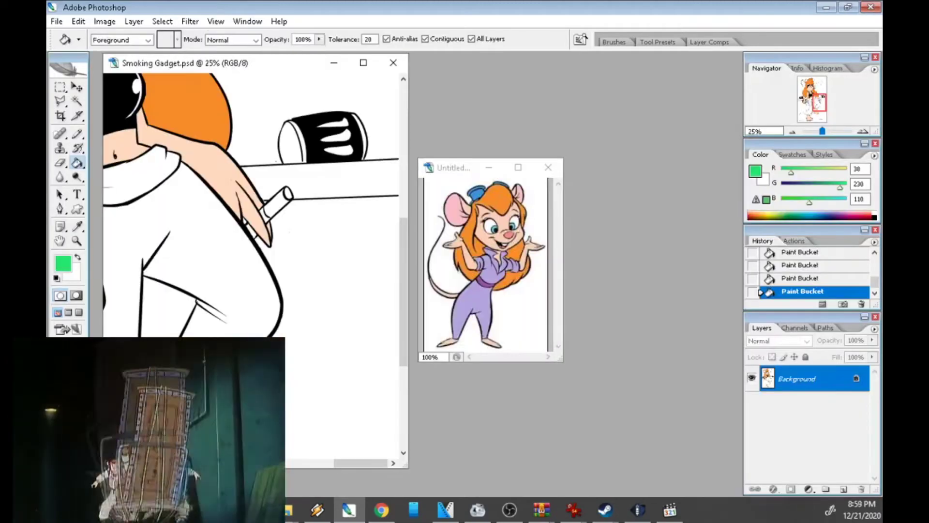
key("Tab")
left_click(337, 135)
scroll(252, 266, "left", 5)
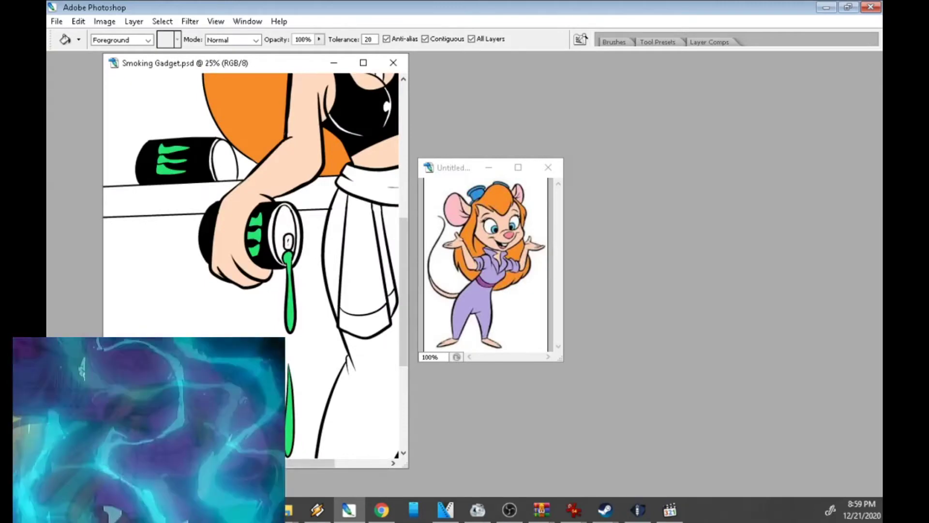
scroll(252, 266, "down", 5)
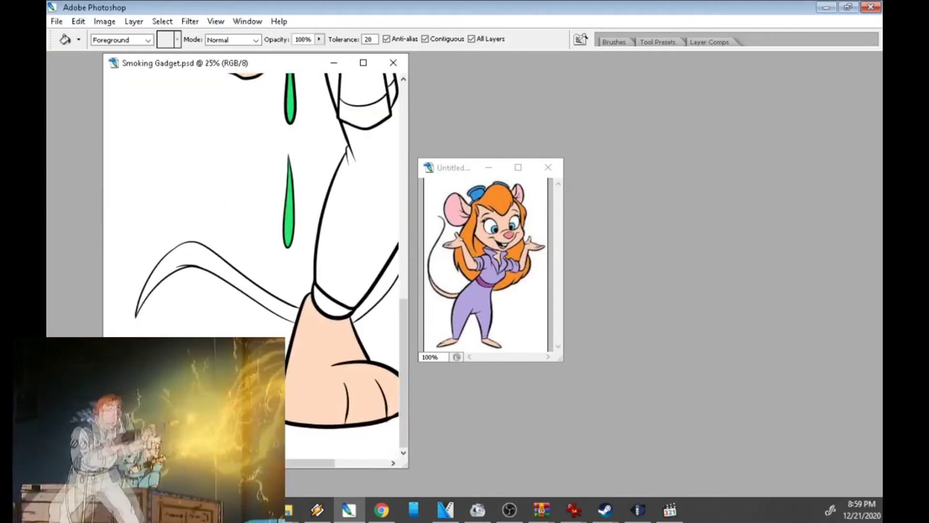
Fill the tail with the skin tone (255, 217, 191)
key("Tab")
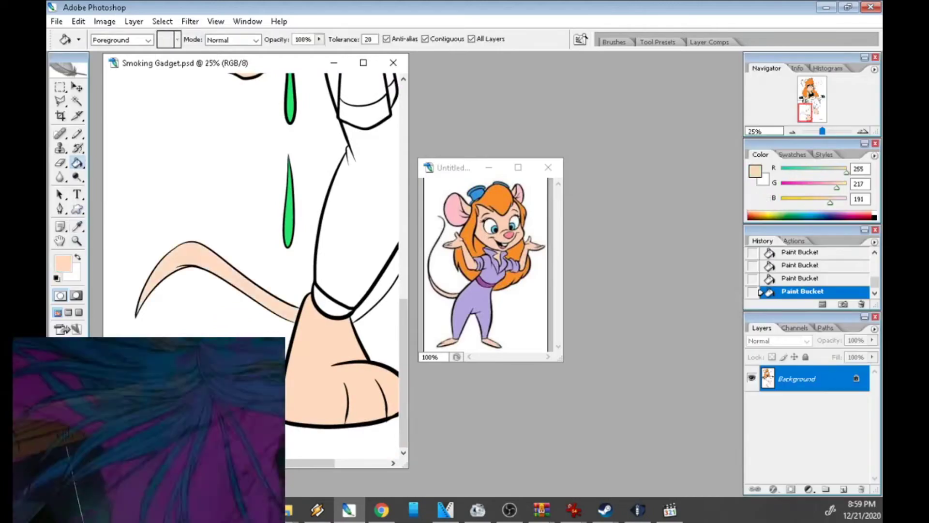
key("ctrl+minus")
key("ctrl+minus")
key("ctrl+minus")
key("ctrl+minus")
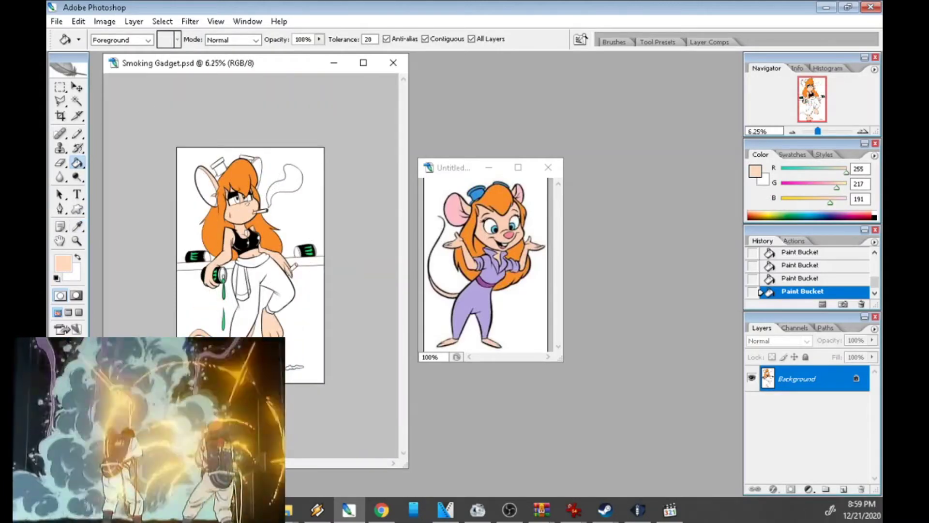
Fill the inner ears with the reference's ear pink (253, 190, 198) and the nose with its darker pink (255, 138, 162)
left_click(250, 232, "ctrl")
left_click(455, 206, "alt")
left_click(158, 145)
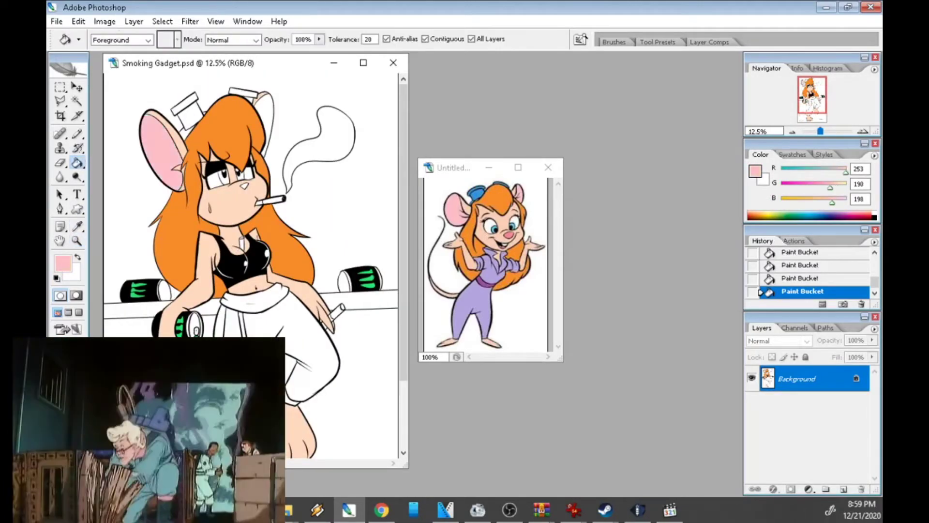
left_click(263, 112)
left_click(508, 235, "alt")
left_click(245, 186)
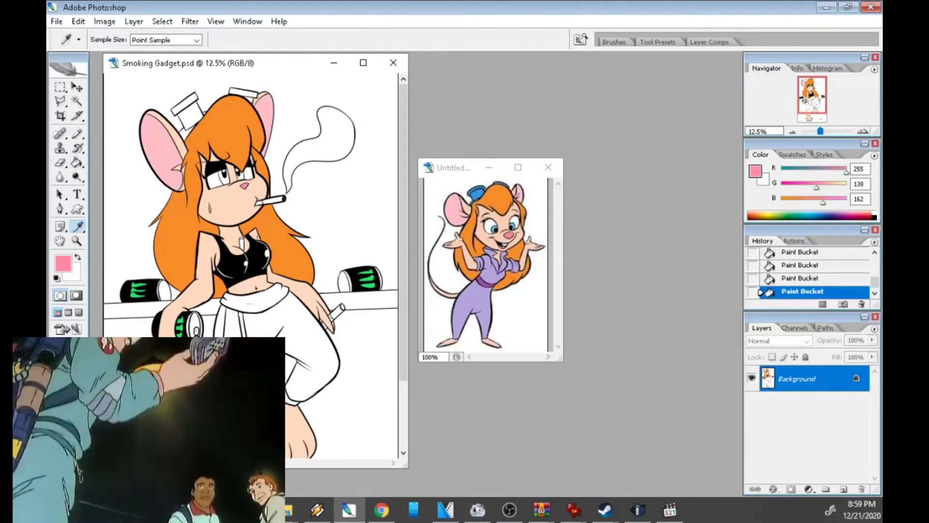
Fill the irises with teal (96, 190, 203) and the goggles with blue (53, 152, 220), both sampled from the reference
left_click(485, 226, "alt")
left_click(223, 177)
left_click(241, 175)
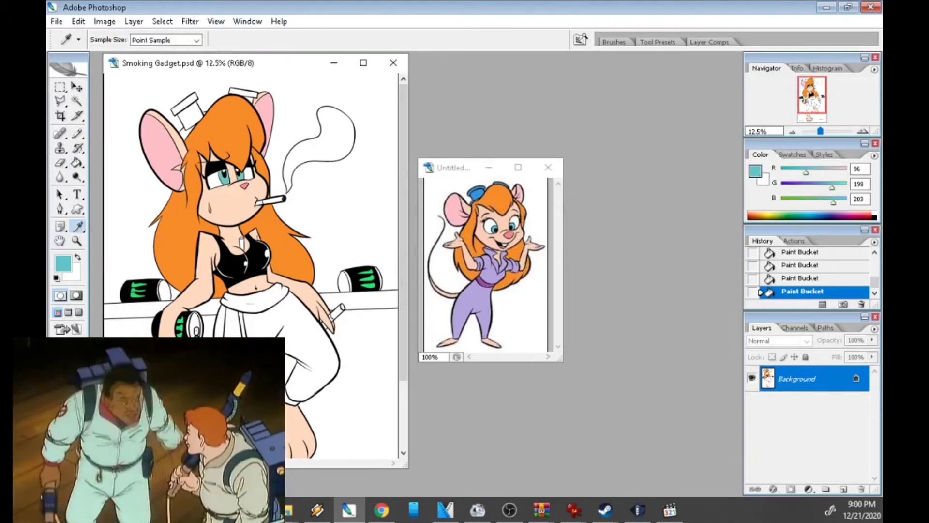
left_click(504, 226, "alt")
left_click(187, 111)
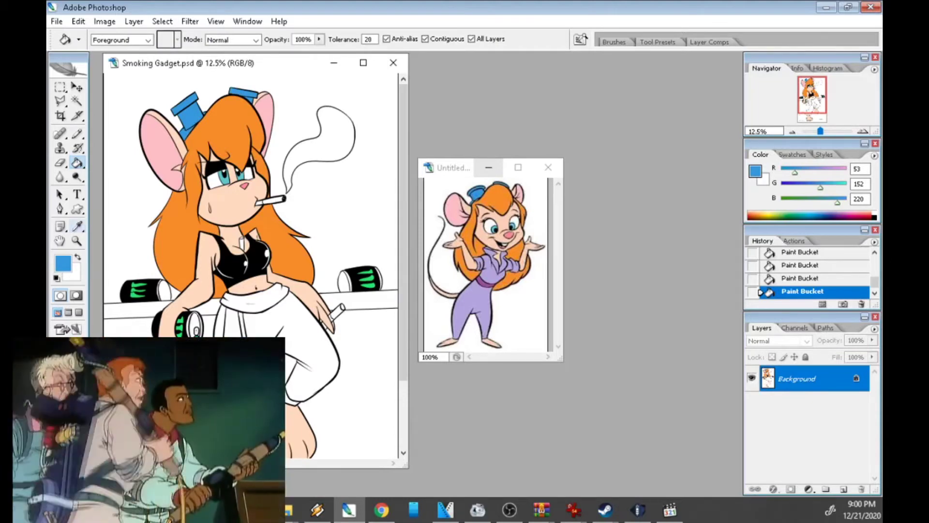
Fill the trousers with the reference's lavender (176, 168, 219) and the waistband and cuffs with its belt purple (160, 90, 162)
left_click(484, 310, "alt")
left_click(310, 348)
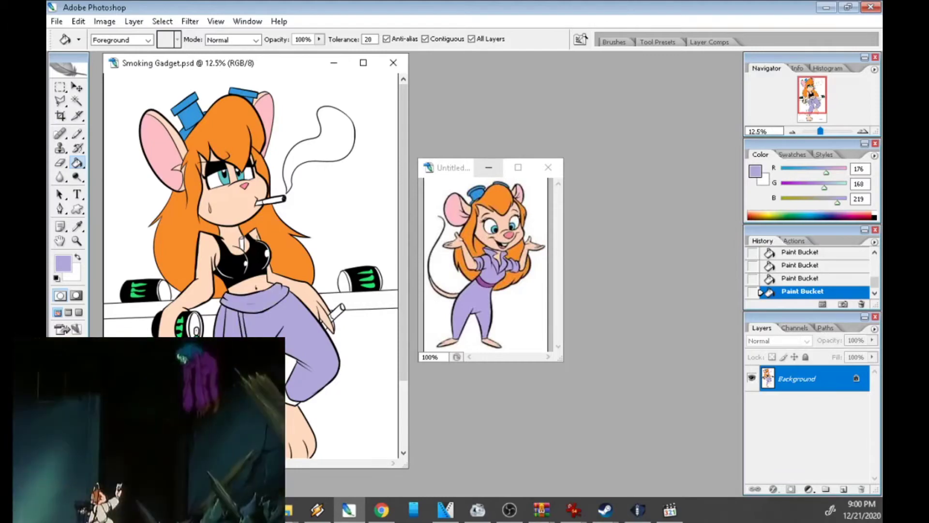
left_click(484, 282, "alt")
left_click(251, 295)
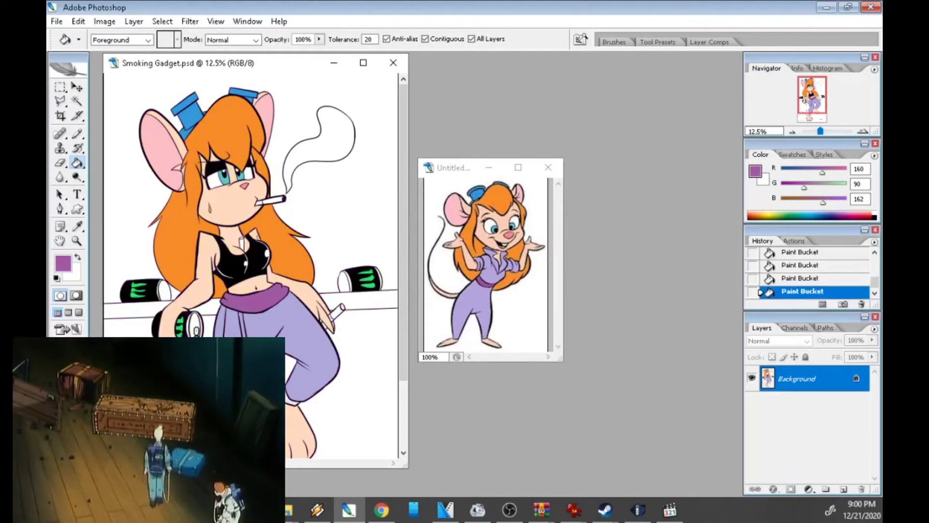
key("ctrl+alt+z")
key("ctrl+alt+z")
key("z")
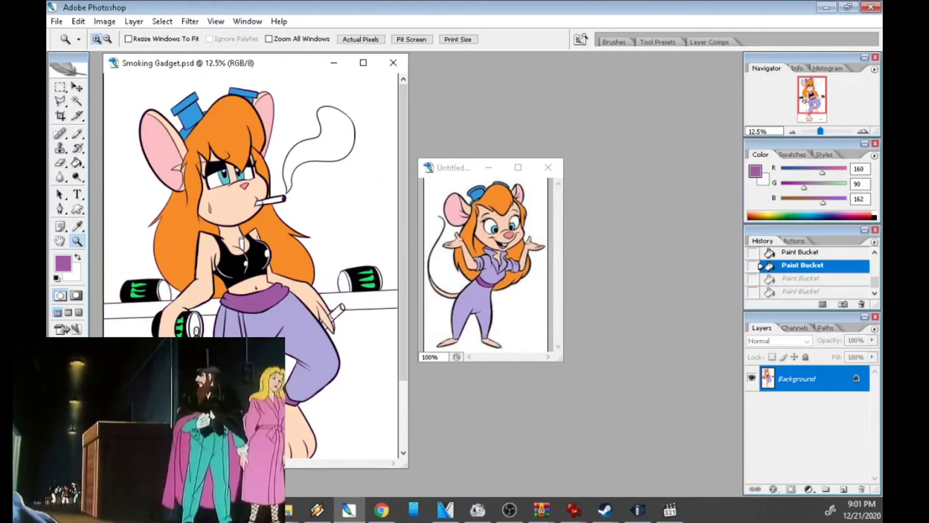
Choose dark purple (130, 58, 132), recolour the black line art and solid black areas with it, and fill the cigarette filters orange-brown
key("i")
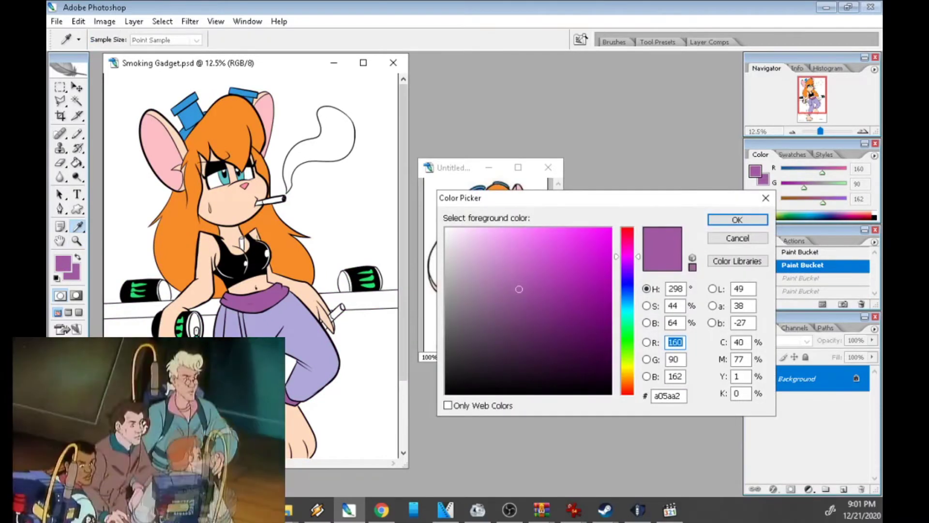
key("Return")
key("Tab")
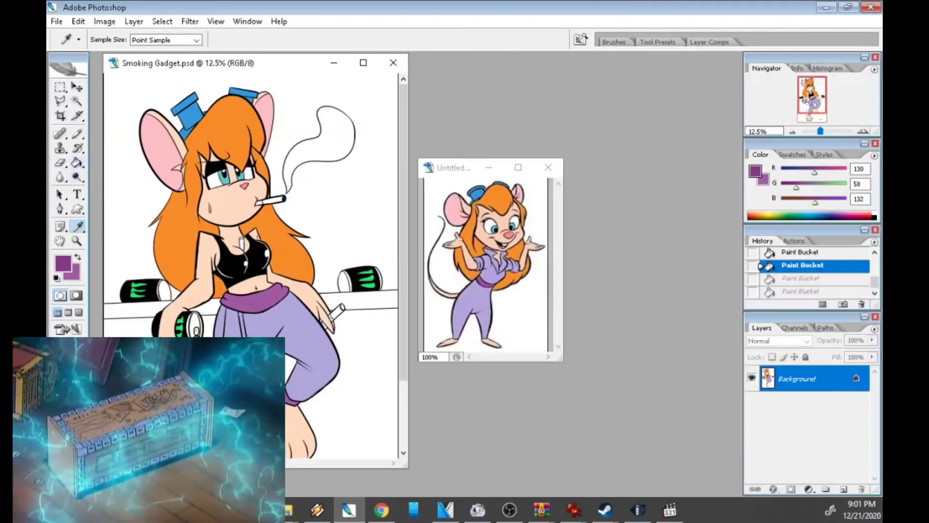
key("g")
key("Tab")
scroll(252, 261, "down", 3)
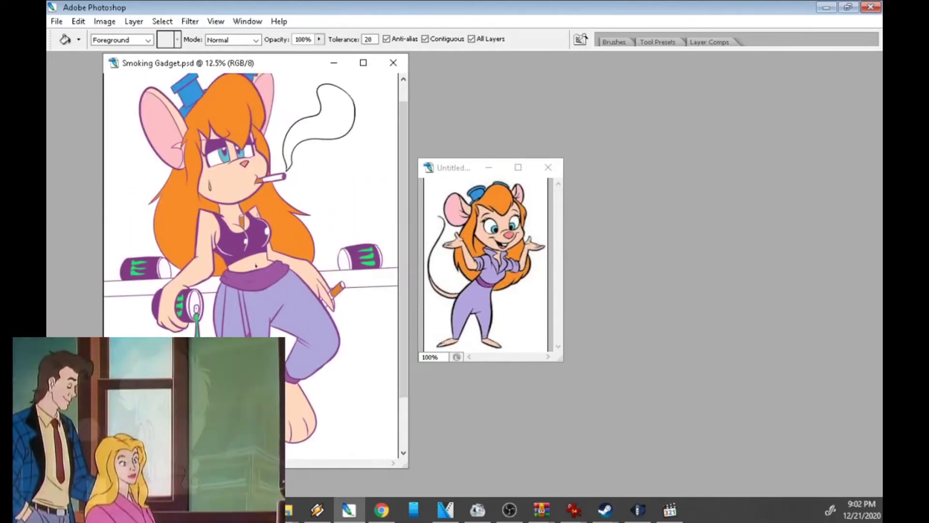
scroll(252, 242, "down", 2)
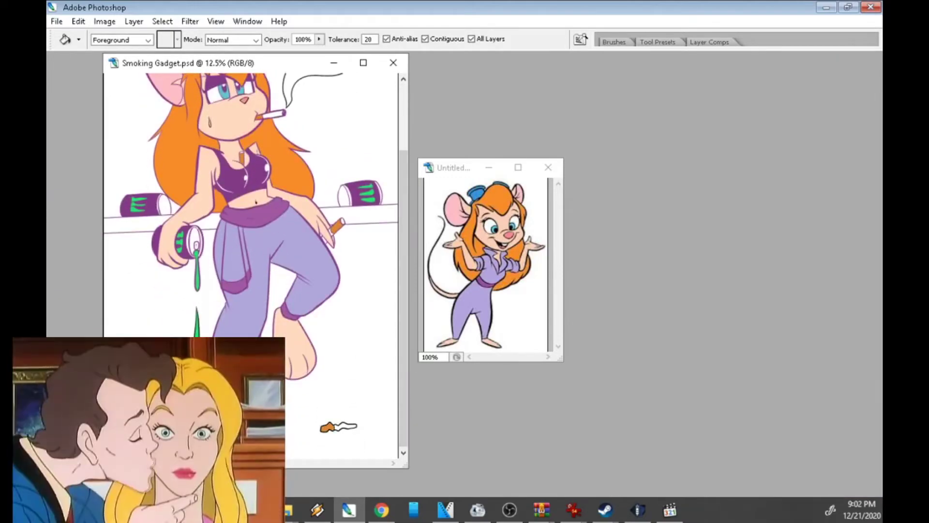
key("Tab")
Choose light grey (194, 194, 194) and fill the cigarette smoke and its outline
scroll(251, 262, "up", 3)
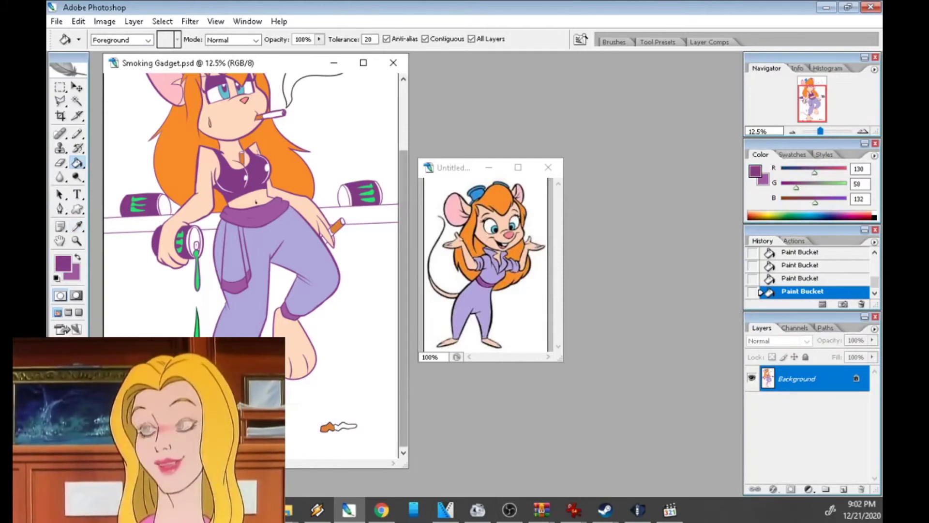
key("z")
key("ctrl+plus")
key("ctrl+plus")
key("g")
key("i")
left_click(63, 264)
left_click(446, 267)
key("Return")
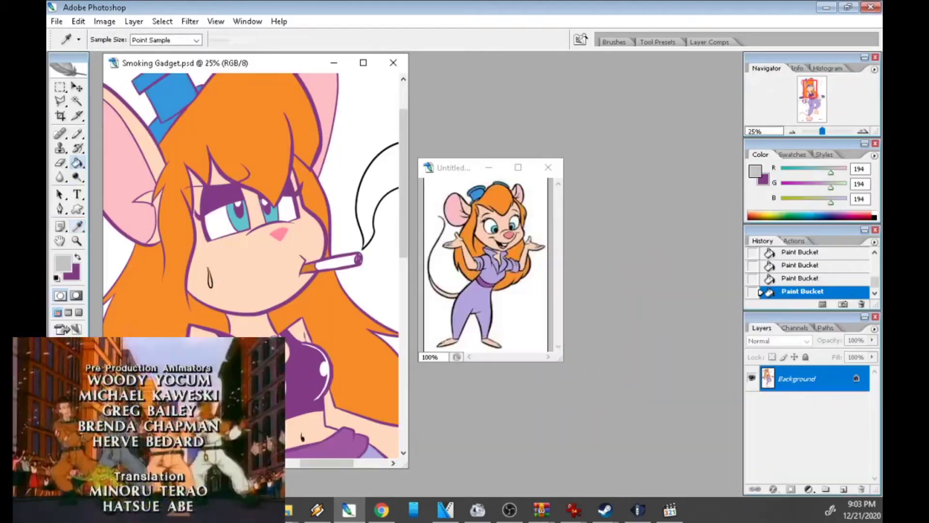
key("g")
left_click(375, 194)
Sample the dark purple outline colour (130, 58, 132) and pencil over leftover details around the midriff
left_click(358, 260, "alt")
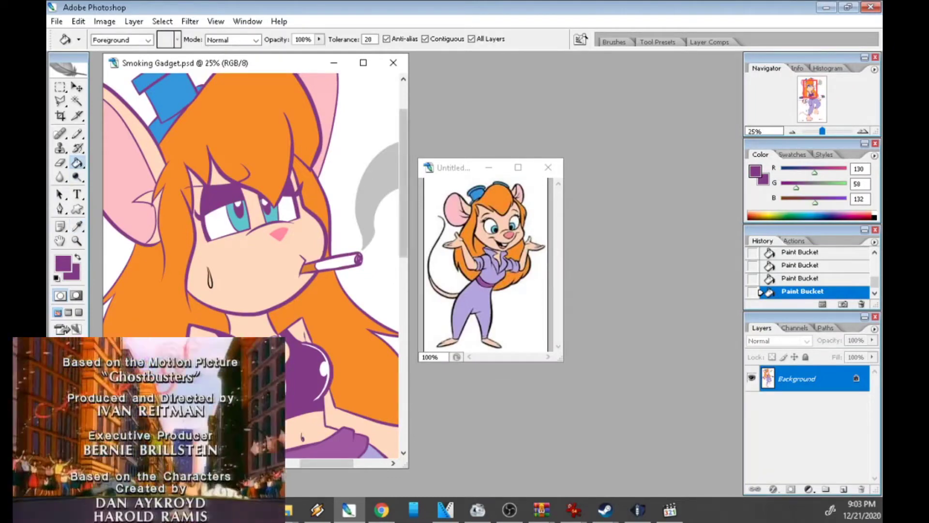
scroll(252, 261, "down", 3)
key("b")
left_click(274, 261)
key("z")
key("ctrl+plus")
key("ctrl+plus")
key("ctrl+plus")
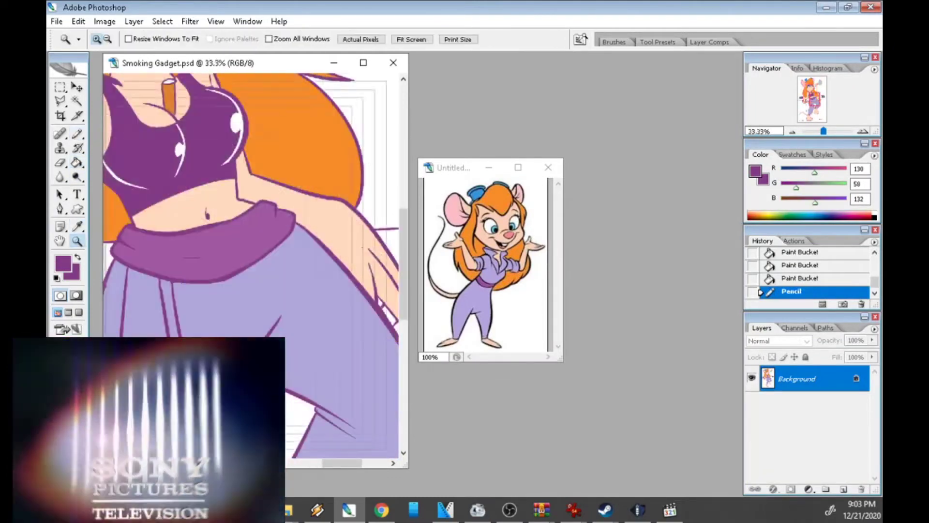
key("i")
key("b")
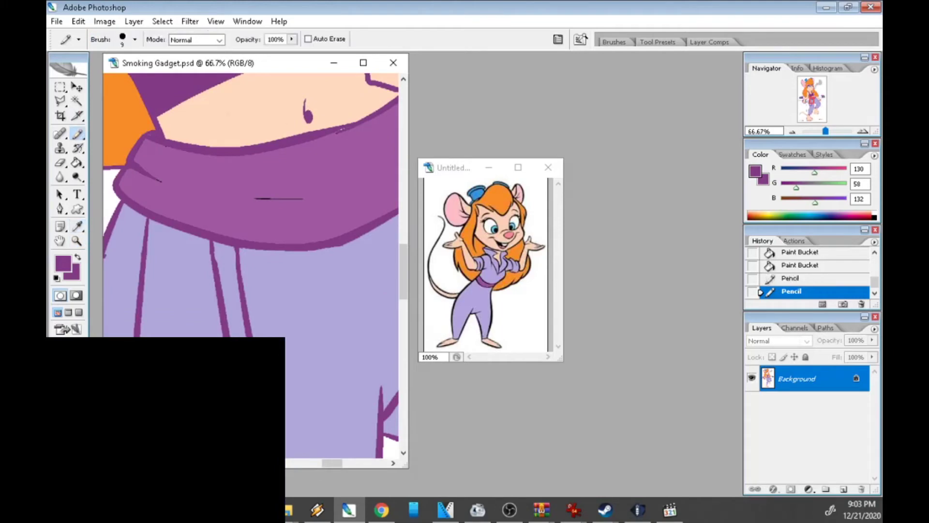
Try to recolour the stray black line on the waistband with the Paint Bucket
key("g")
left_click(262, 170)
key("ctrl+z")
left_click(761, 266)
key("z")
key("ctrl+plus")
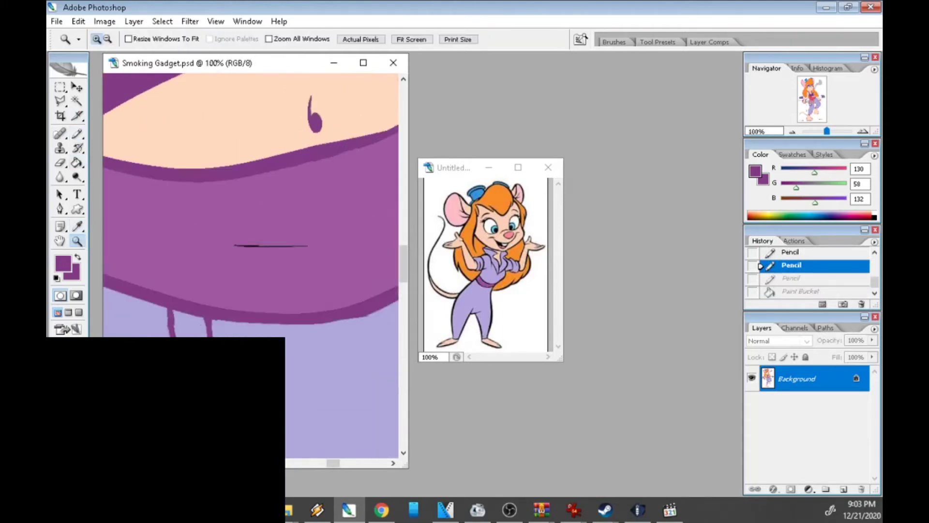
key("g")
left_click(761, 291)
key("b")
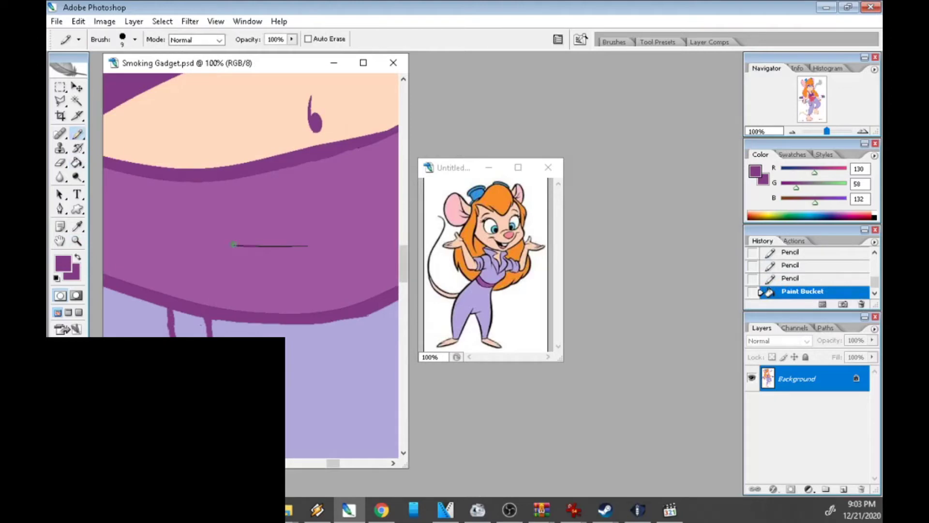
Sample the waistband's purples and touch up its stray line and upper outline with the pencil
left_click(292, 253, "alt")
left_click_drag(116, 220, 256, 218)
left_click(261, 150, "alt")
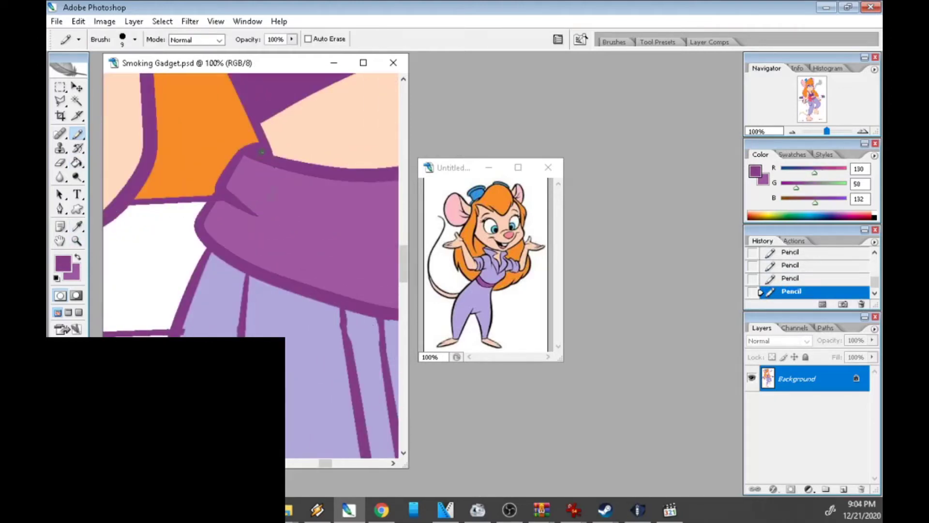
key("ctrl+minus")
key("ctrl+minus")
key("ctrl+minus")
key("ctrl+minus")
key("ctrl+minus")
key("ctrl+minus")
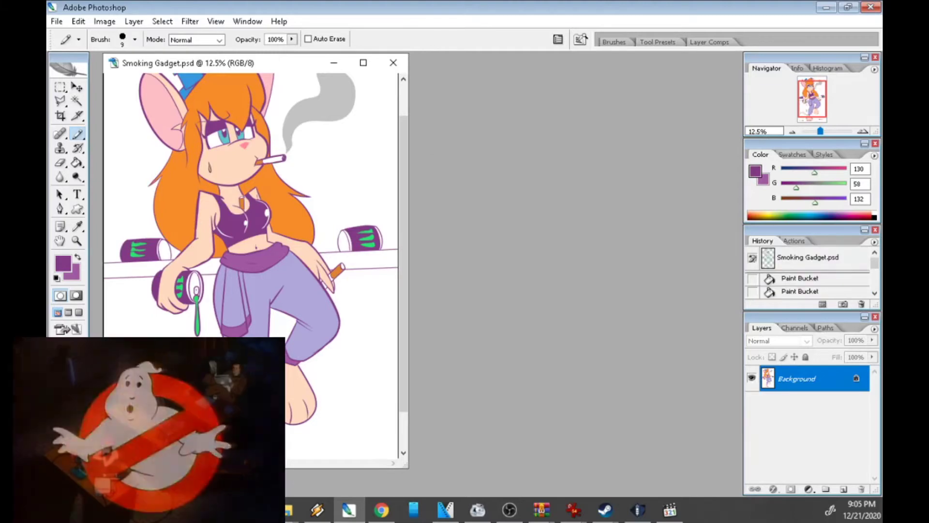
Sample lavender (176, 168, 219) from the trousers and fill the crop top's highlights
key("ctrl+plus")
key("ctrl+plus")
key("g")
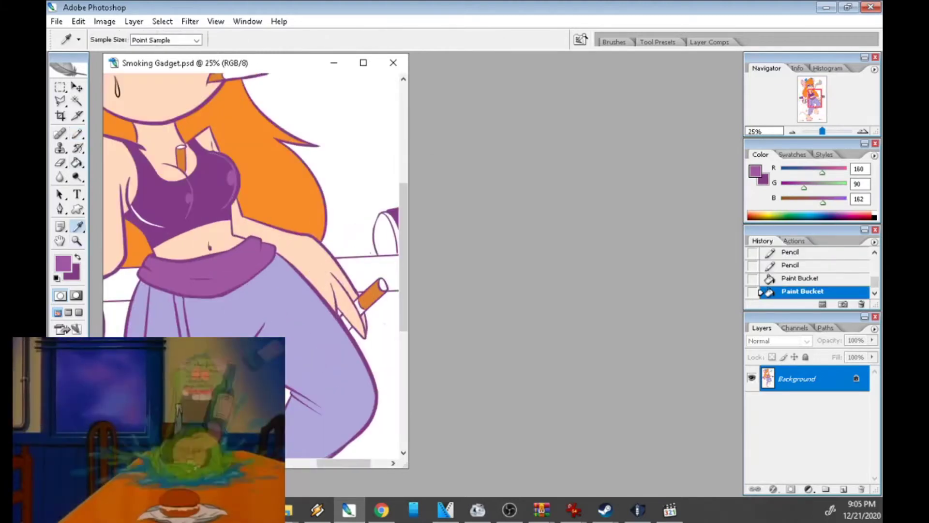
left_click(218, 310, "alt")
left_click(231, 178)
left_click(188, 197)
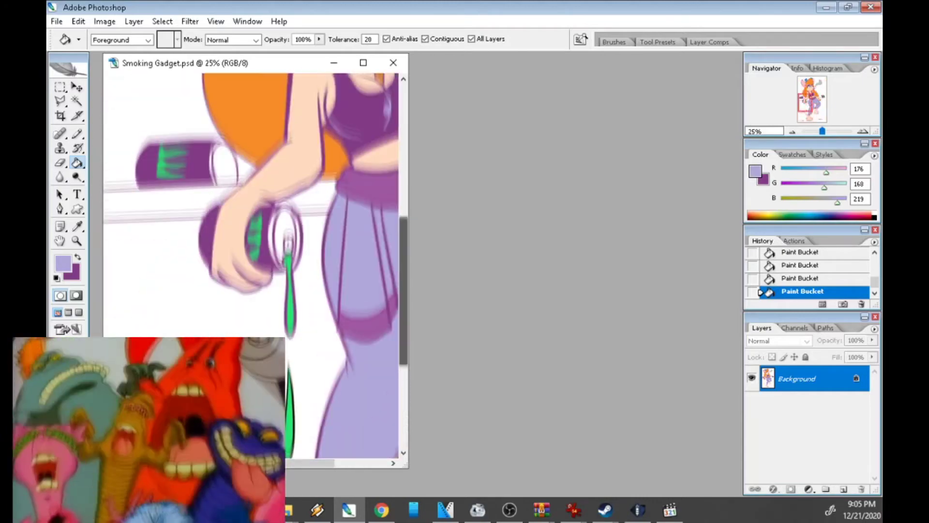
Sample the outline's dark purple (130, 58, 132) and recolour the remaining black outlines of the drips and sweat drop
key("i")
left_click(368, 261)
key("g")
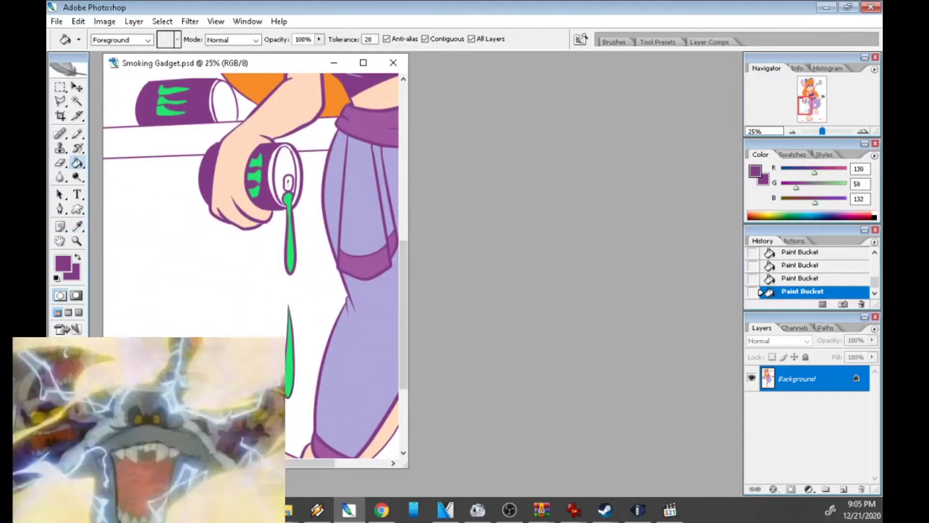
scroll(251, 267, "up", 10)
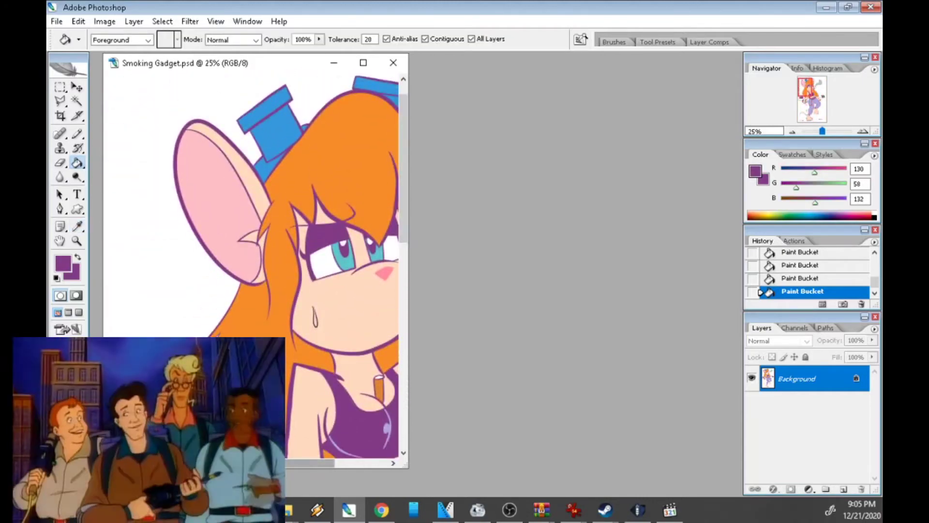
scroll(252, 266, "down", 5)
key("b")
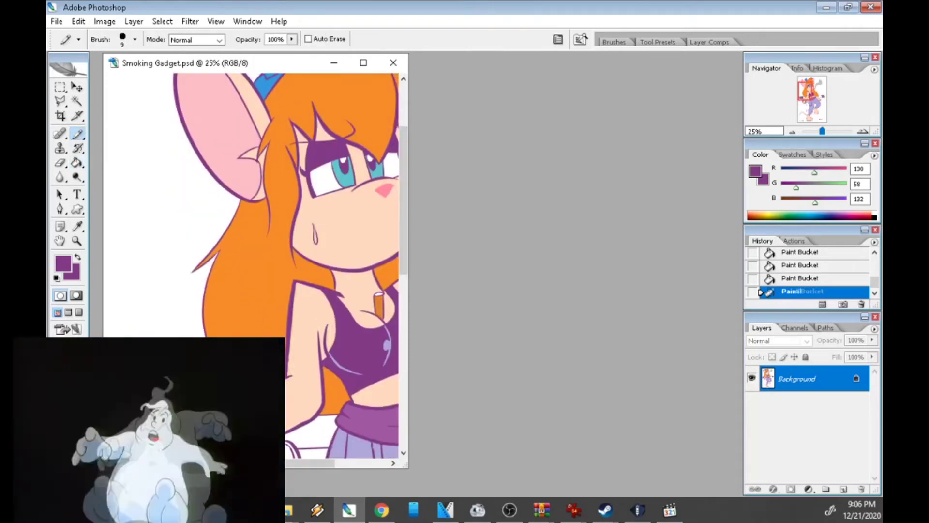
Fill the wall behind the character with pale khaki (219, 219, 183)
key("ctrl+minus")
key("g")
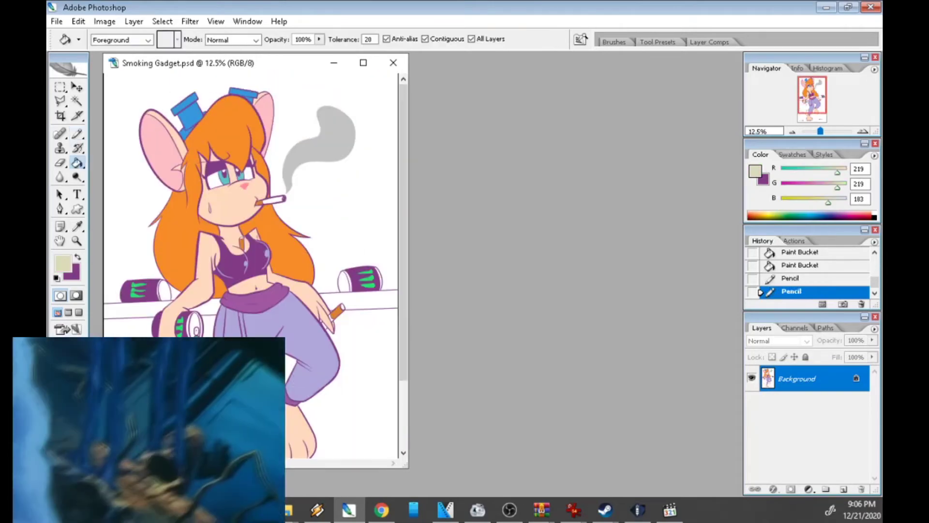
left_click(339, 121)
Choose a light yellow shade of the wall colour and fill the counter's edge strip
left_click(755, 170)
left_click(499, 266)
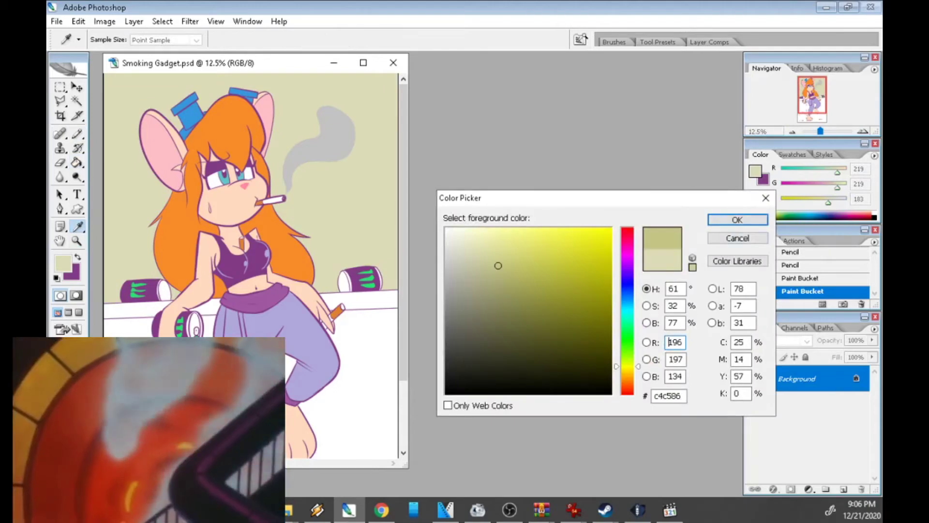
left_click(493, 234)
left_click(724, 218)
key("Tab")
left_click(368, 300)
scroll(251, 266, "down", 5)
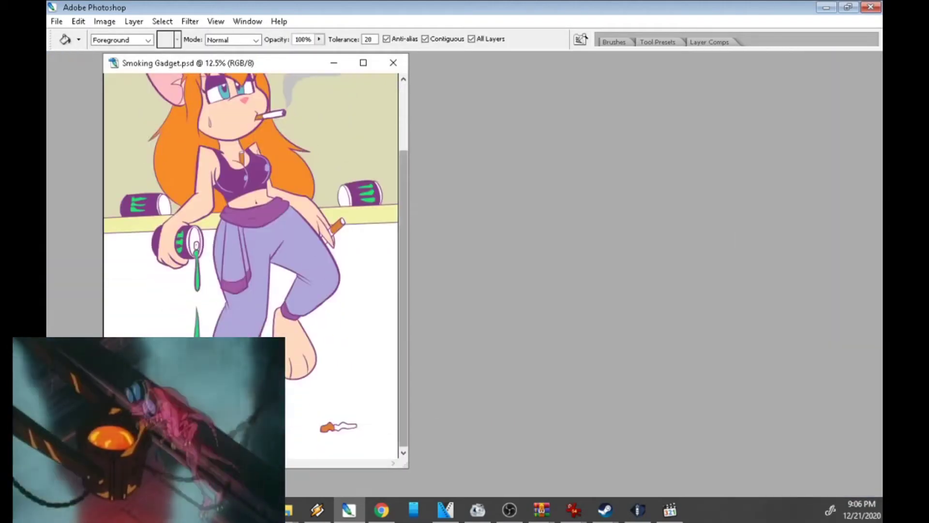
Fill the counter front, choosing a darker olive-yellow (216, 217, 144) shade of the edge strip's colour for it
left_click(367, 387)
key("Tab")
left_click(755, 170)
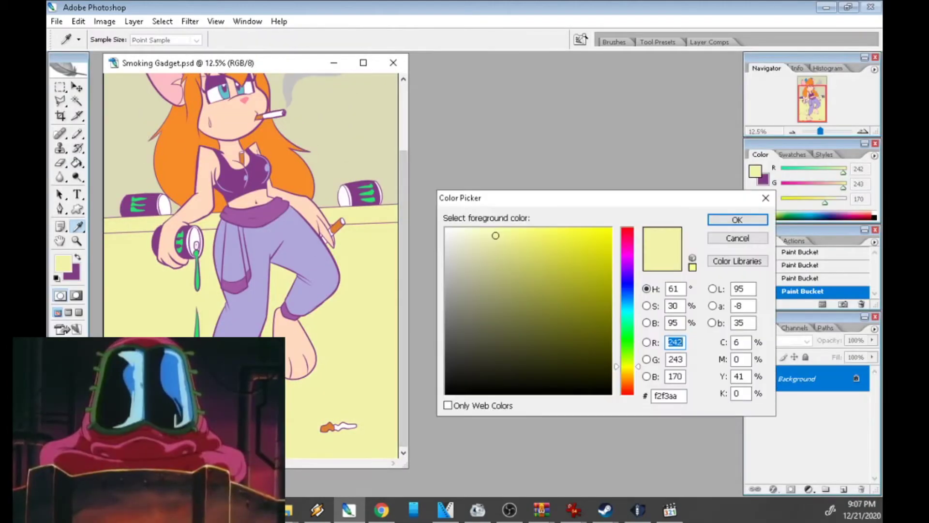
left_click(498, 248)
left_click(736, 217)
key("Tab")
left_click(363, 339)
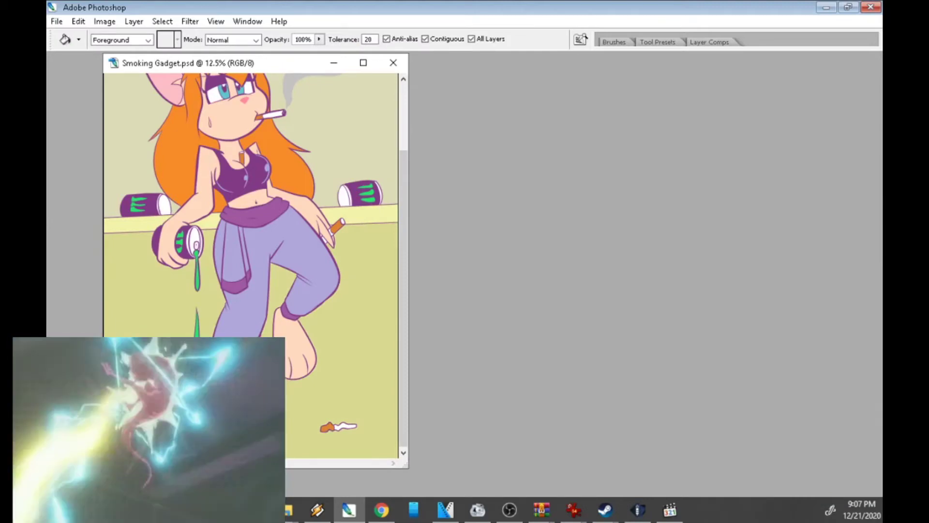
Select a rectangular floor strip across the bottom of the drawing, fill it with pale khaki (219, 219, 183), and deselect
key("Tab")
key("m")
key("Tab")
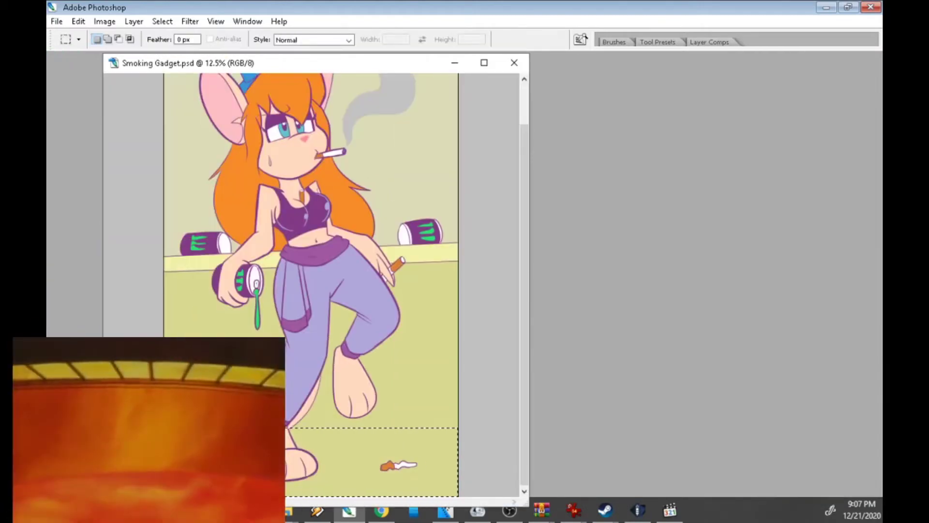
key("Tab")
key("g")
left_click(368, 459)
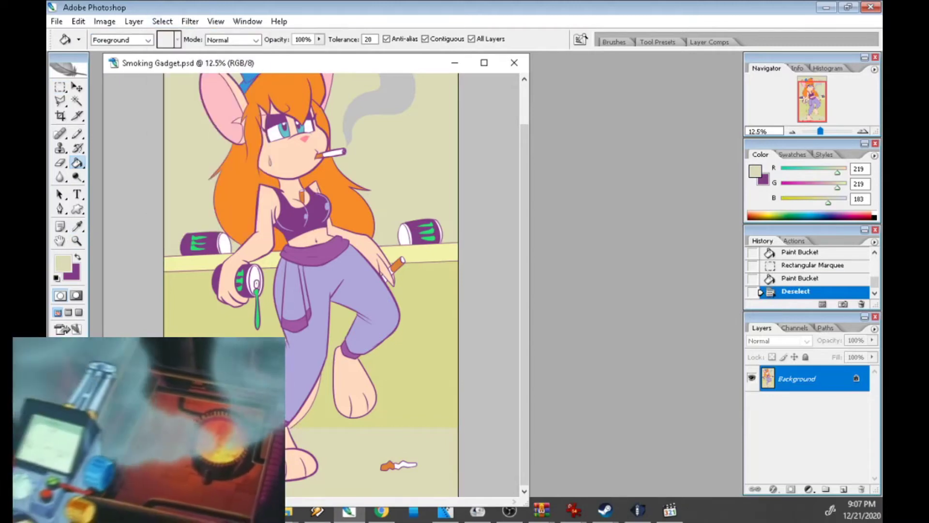
Choose a light grey (222, 222, 220) and fill the white ends and rims of the cans with it
key("i")
left_click(62, 263)
left_click(443, 228)
left_click(446, 249)
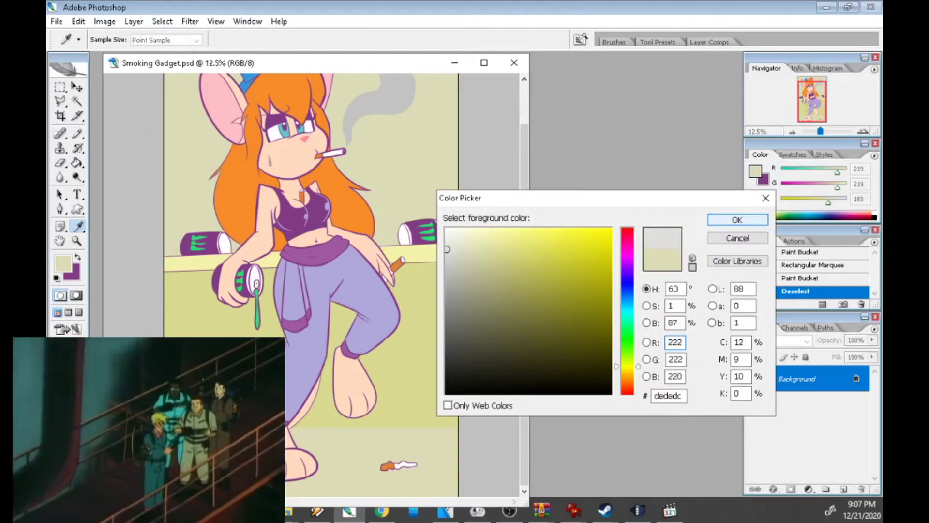
key("Return")
key("g")
left_click(254, 283)
left_click(254, 283)
key("ctrl+z")
left_click(254, 283)
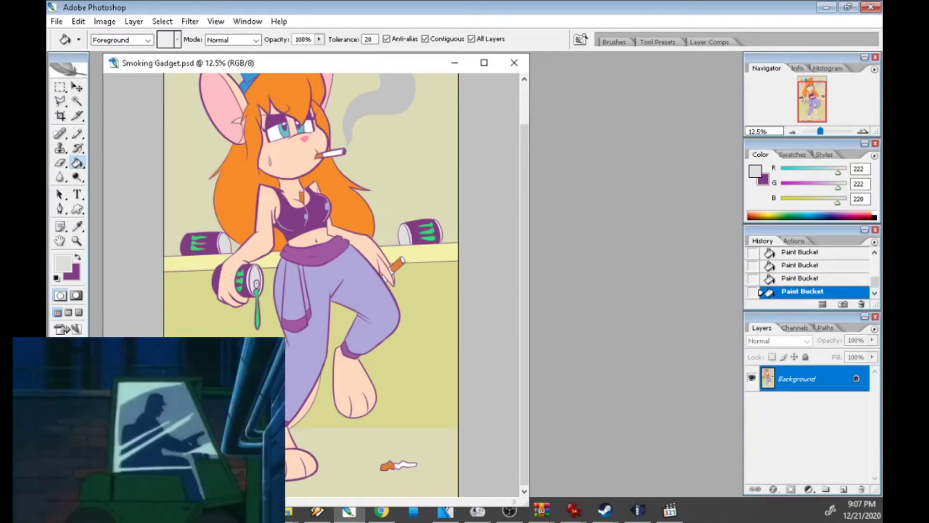
Sample the counter edge's light yellow (242, 243, 170), select the purple line art, and pencil at the base of the can resting behind her arm
key("z")
left_click(242, 281)
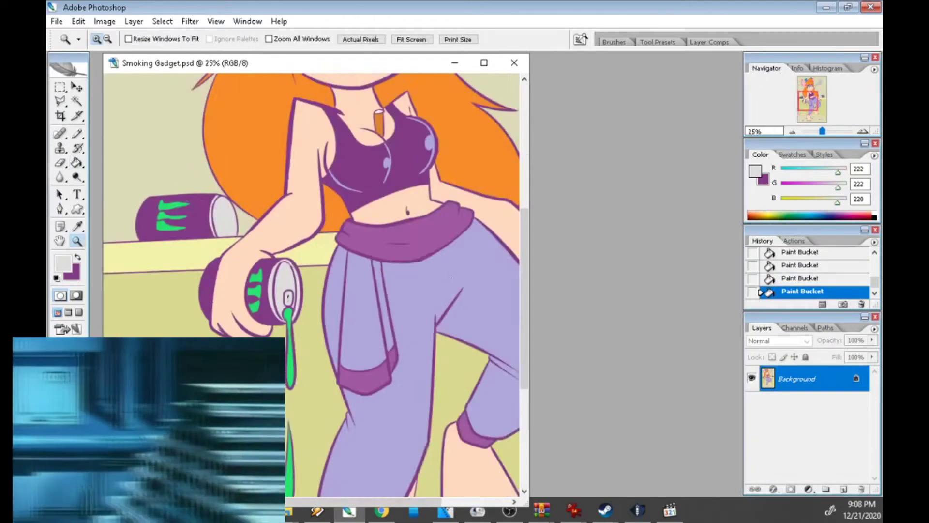
key("x")
key("g")
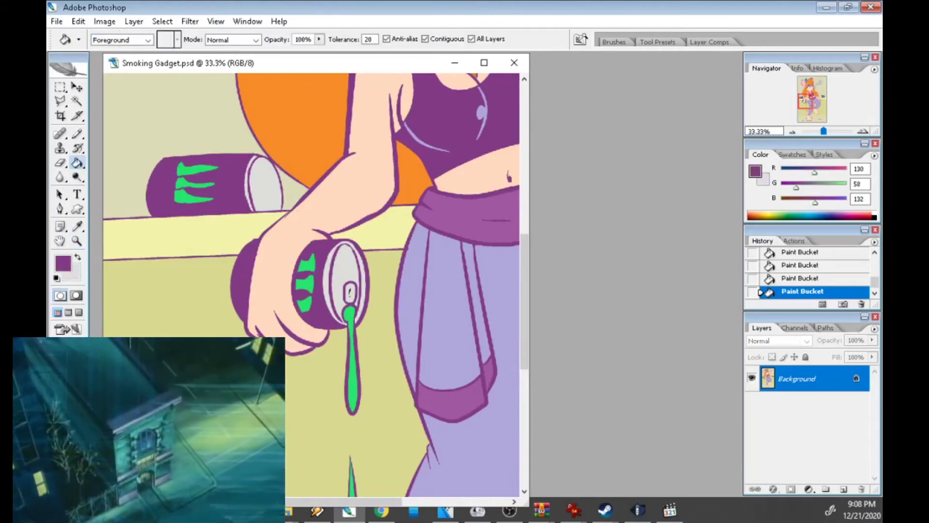
key("i")
left_click(155, 232)
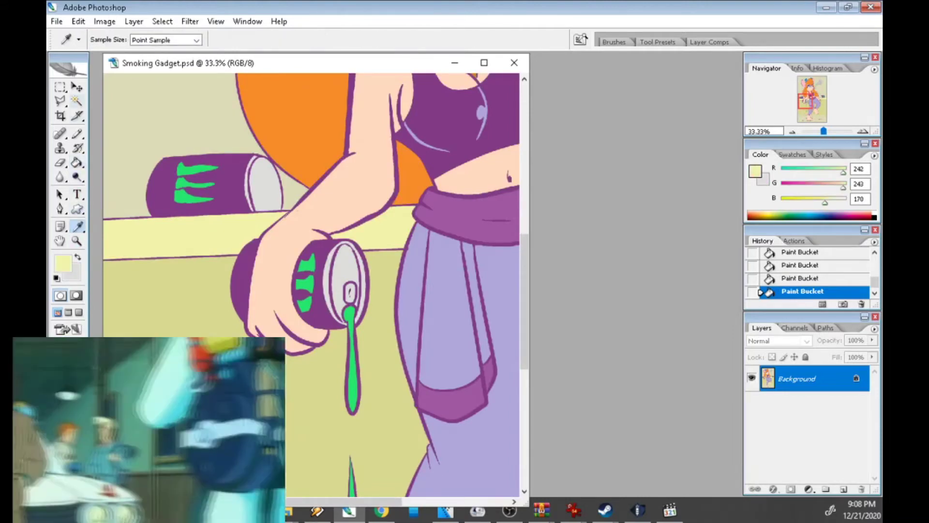
key("w")
left_click(151, 217)
key("ctrl+d")
left_click(150, 217)
key("b")
left_click(151, 217)
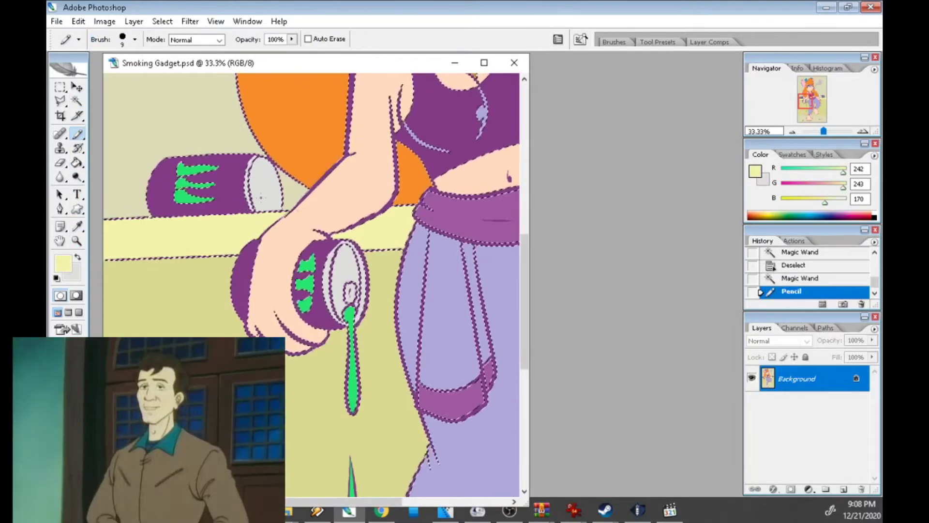
Recolour the counter's back line outside the can behind her arm with the wall's khaki (219, 219, 183), including the can's corner
key("z")
left_click(151, 217)
left_click(151, 217)
key("g")
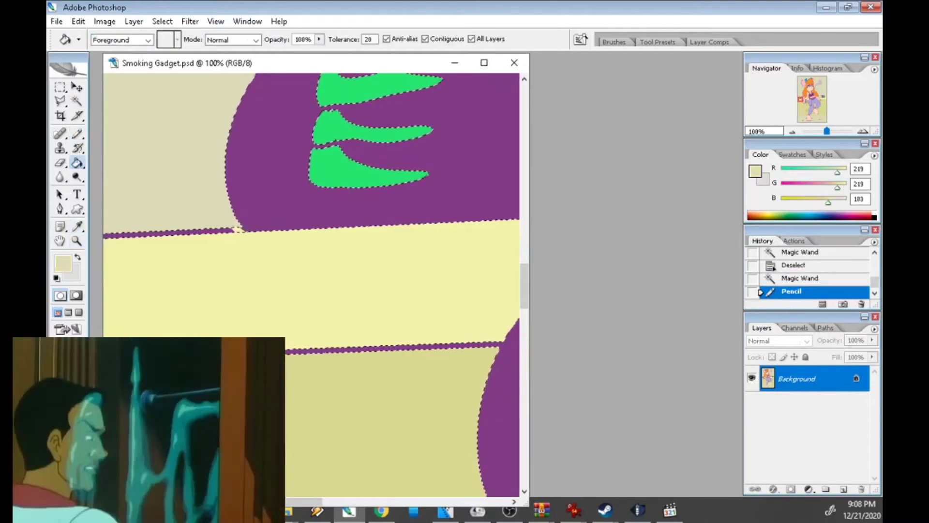
left_click(169, 234)
left_click(358, 181)
key("b")
left_click(234, 231)
Pencil the wall's khaki over the counter line between the can and her forearm, and clear the selection
scroll(309, 285, "right", 5)
scroll(310, 285, "right", 2)
left_click(334, 213)
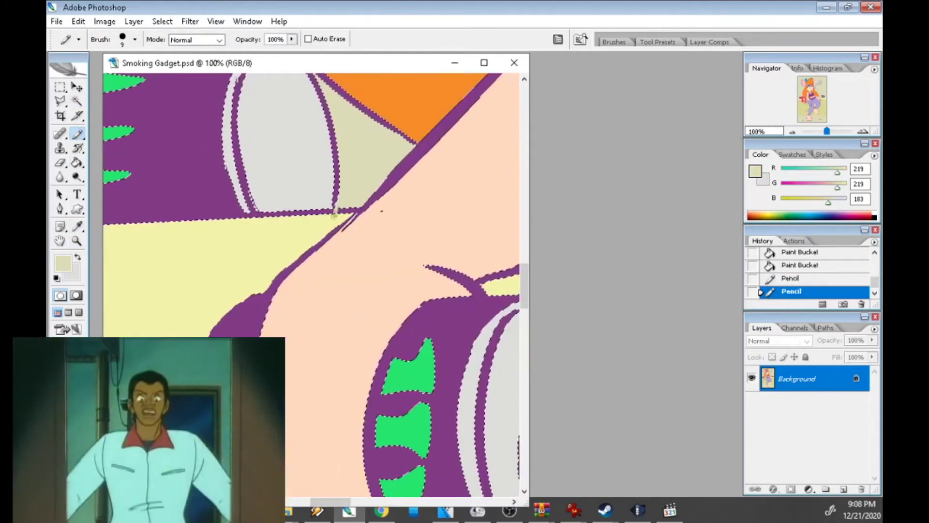
left_click(357, 208)
left_click(163, 21)
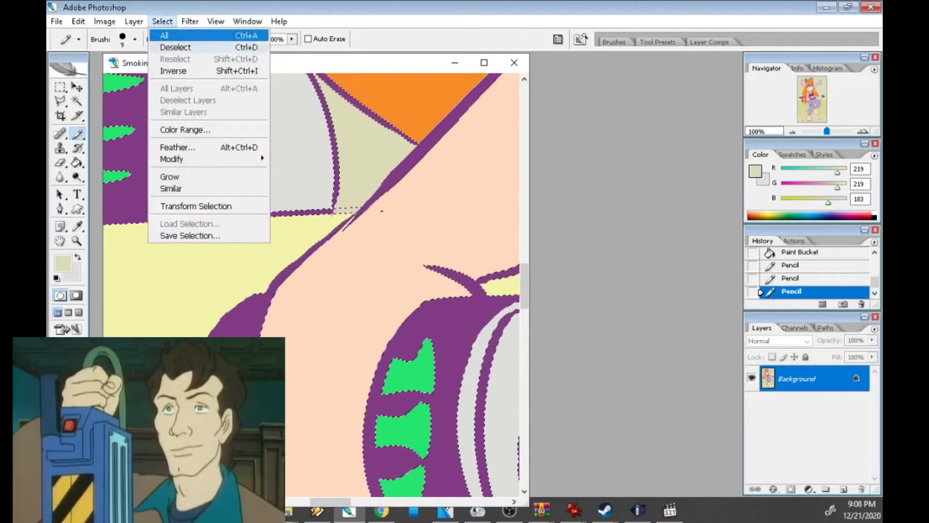
left_click(176, 48)
Clean up the junction of can, wall and forearm with sampled khaki, outline purple (130, 58, 132) and skin tone (255, 217, 191)
left_click(329, 218, "alt")
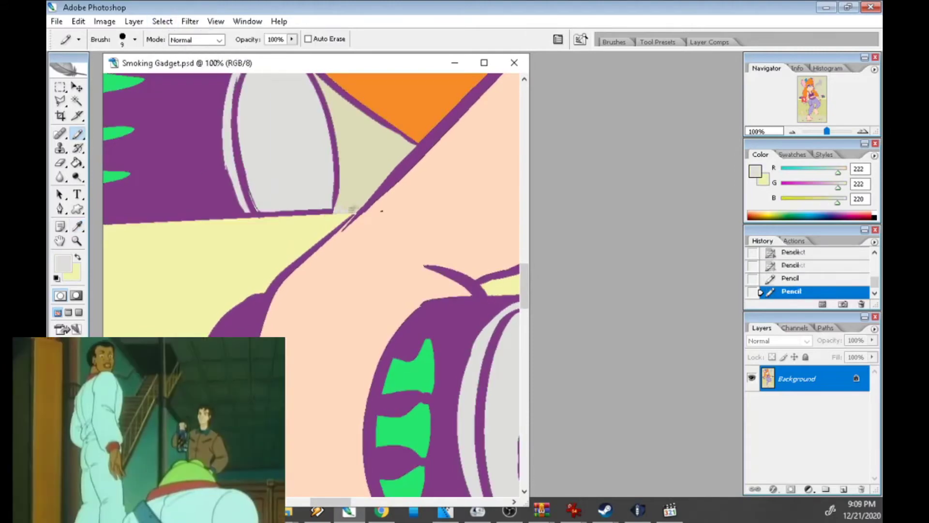
left_click(351, 209, "alt")
left_click_drag(334, 210, 348, 209)
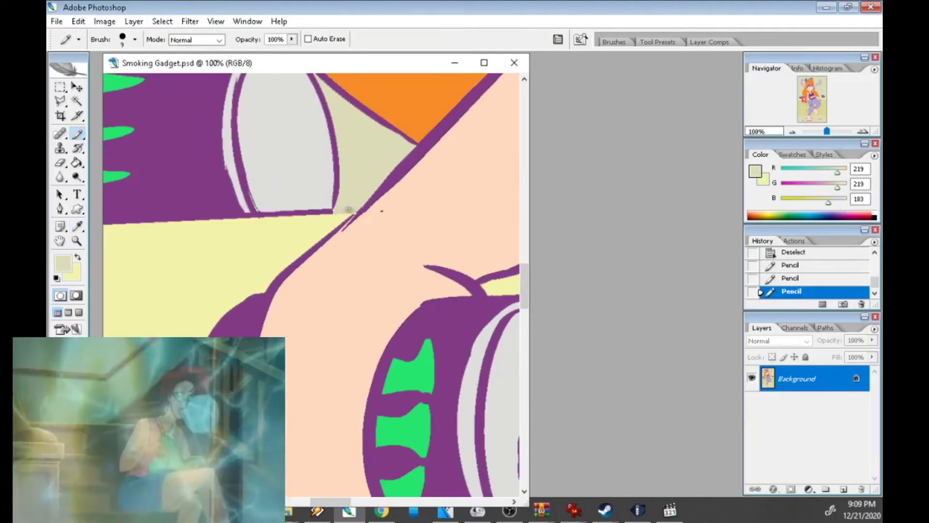
left_click(249, 202, "alt")
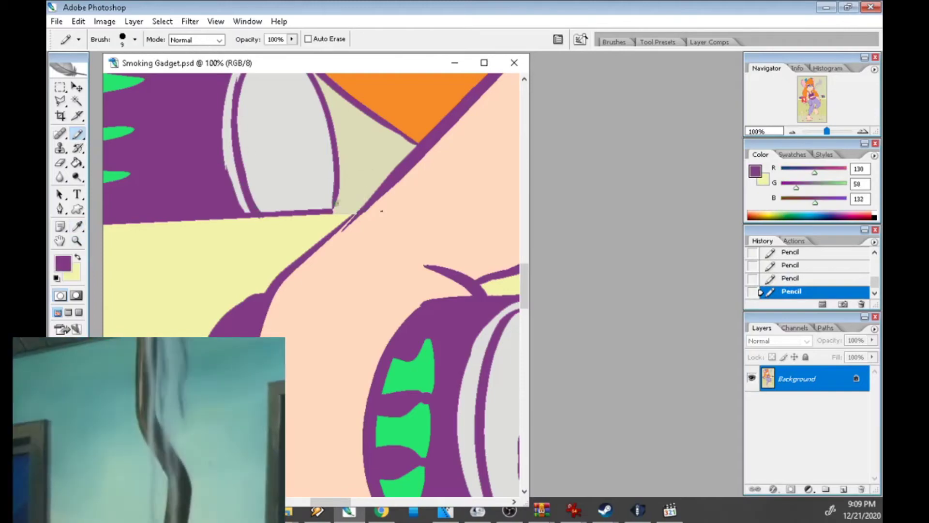
left_click(382, 211, "alt")
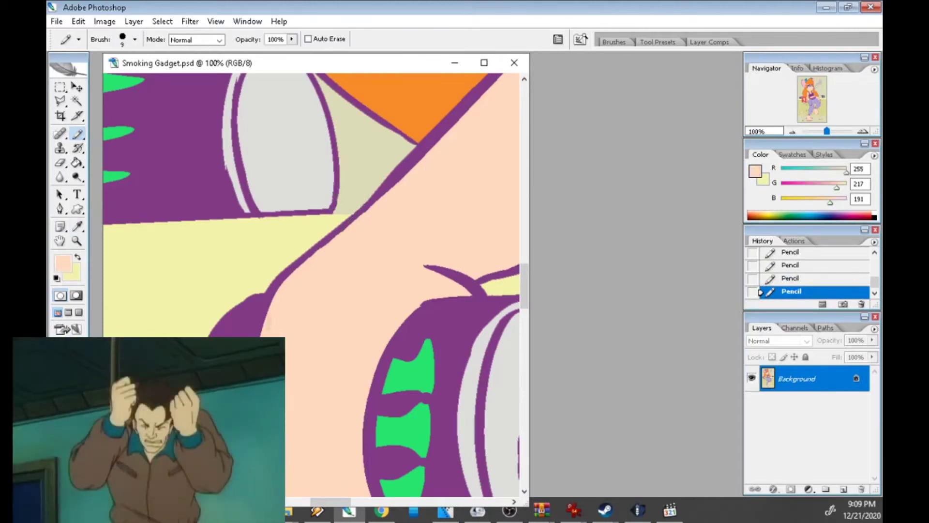
Sample the outline purple (130, 58, 132) and select the line art around the can's base and the forearm
key("ctrl+minus")
key("ctrl+minus")
key("ctrl+minus")
key("ctrl+minus")
key("ctrl+minus")
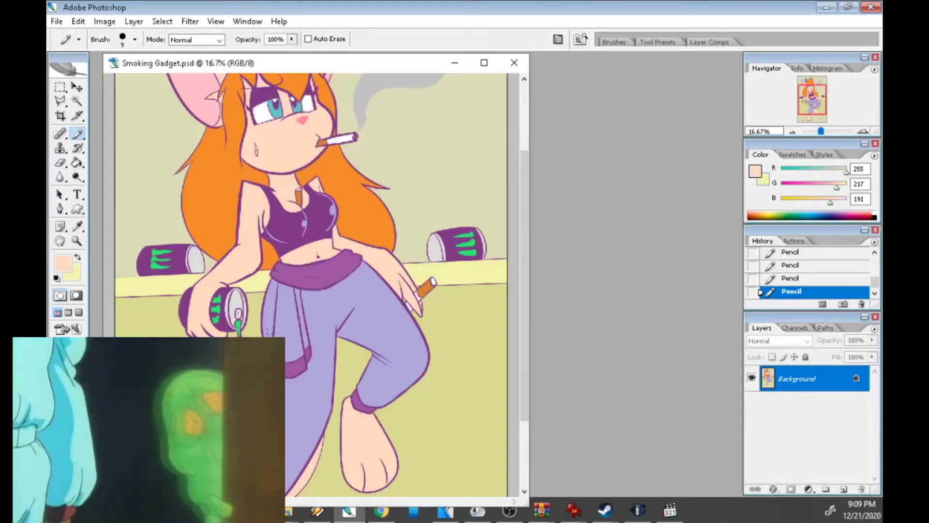
key("z")
left_click(204, 264)
left_click(203, 264)
left_click(204, 264)
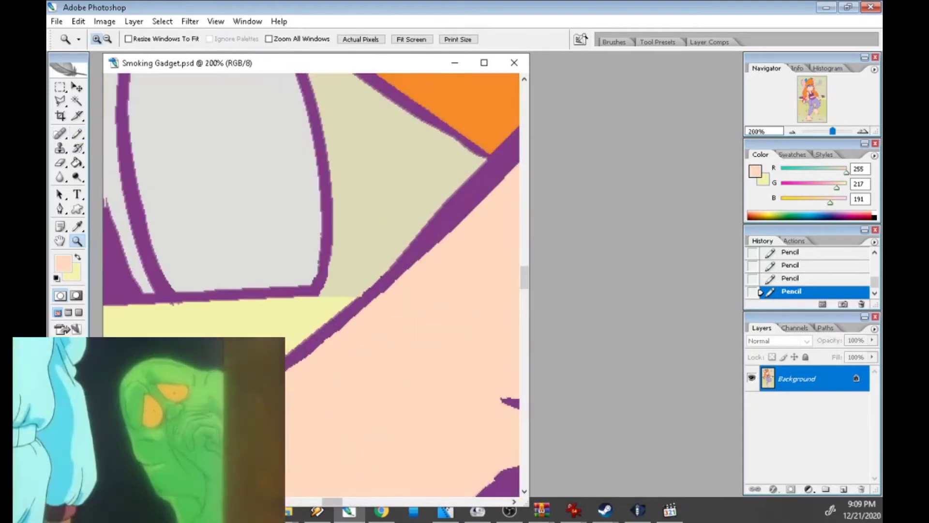
scroll(312, 286, "left", 3)
key("i")
left_click(145, 194)
key("b")
key("w")
left_click(406, 194)
left_click(368, 368, "shift")
Sample the can's light grey (222, 222, 220), pencil it over the outline under the can's end and rim, and deselect
key("i")
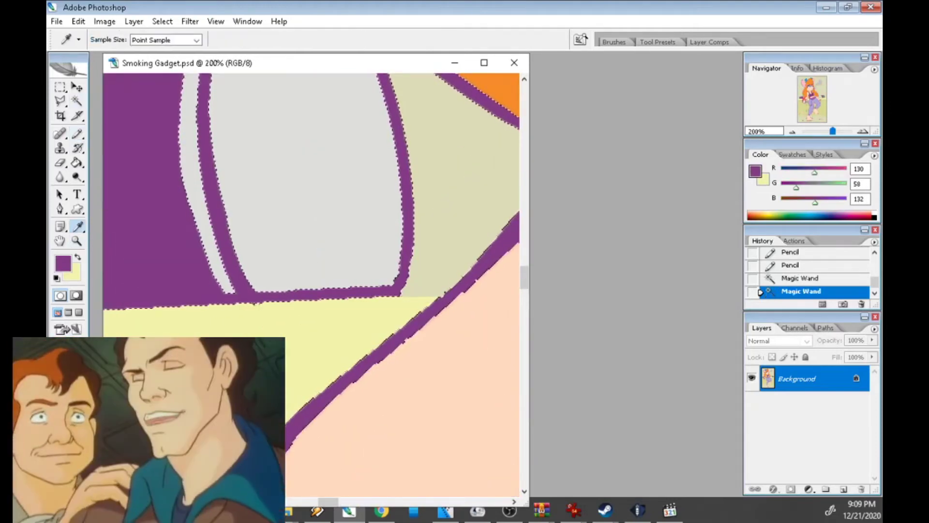
left_click(300, 193)
key("b")
mouse_move(194, 193)
left_mouse_down()
mouse_move(212, 271)
mouse_move(233, 297)
mouse_move(271, 296)
left_mouse_up()
left_click_drag(353, 293, 383, 287)
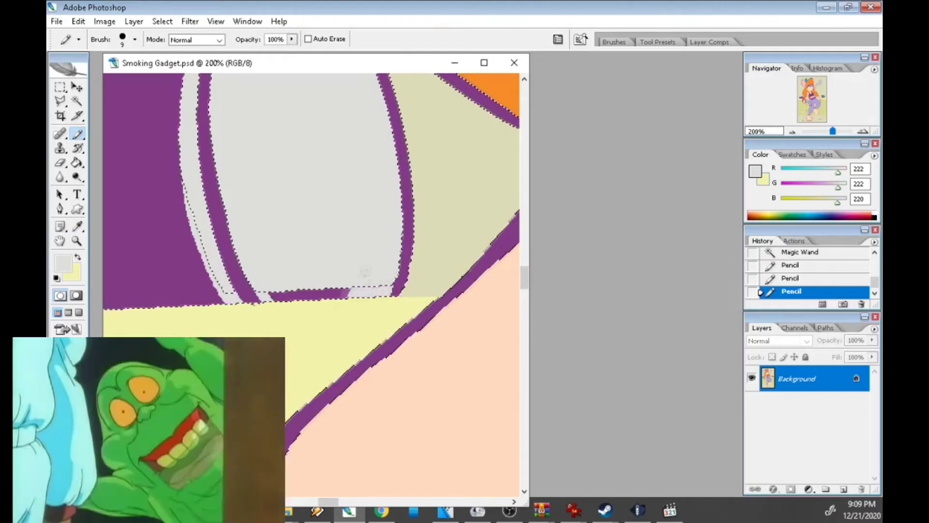
key("ctrl+d")
Sample the skin tone (255, 217, 191) and outline purple (130, 58, 132) for pencil touch-ups around the other can and the cigar hand
key("Tab")
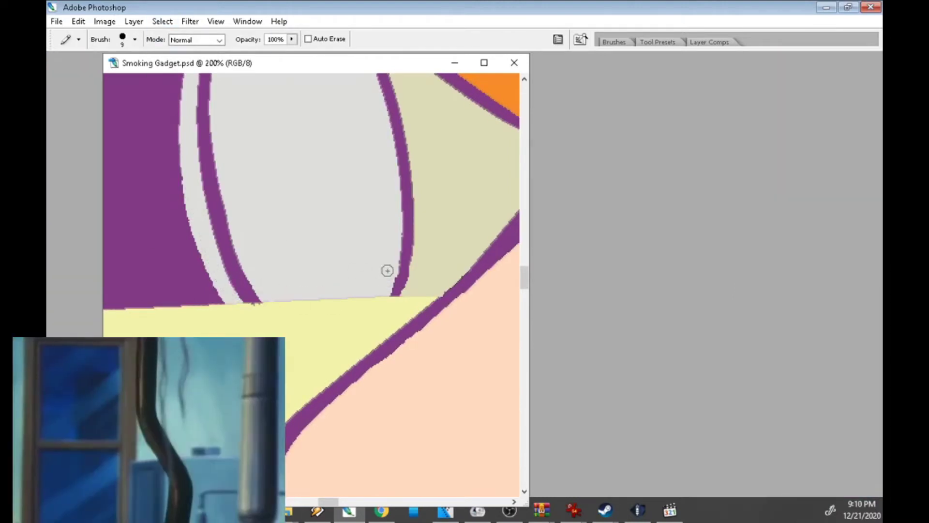
key("ctrl+minus")
key("ctrl+minus")
key("ctrl+minus")
key("ctrl+minus")
key("ctrl+minus")
key("ctrl+minus")
key("Tab")
key("z")
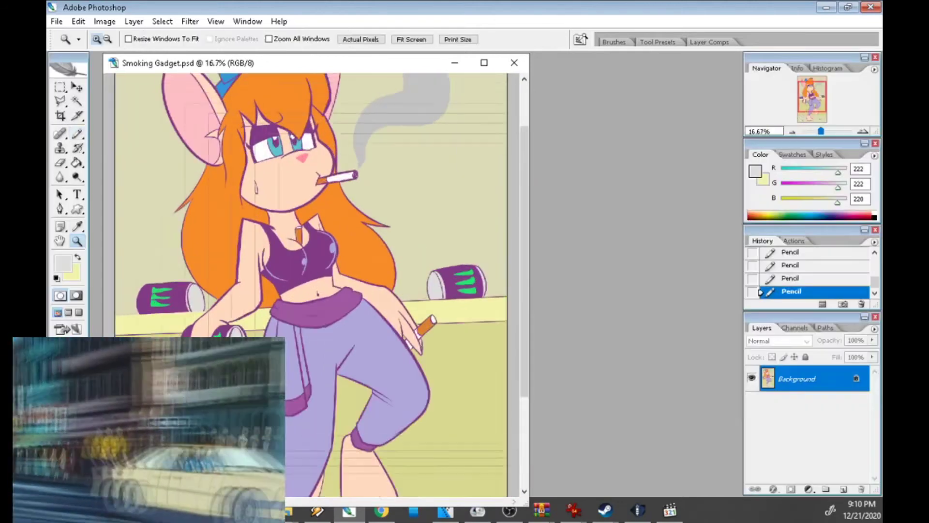
left_click(438, 298)
left_click(438, 298)
left_click(438, 297)
key("i")
left_click(145, 262)
key("b")
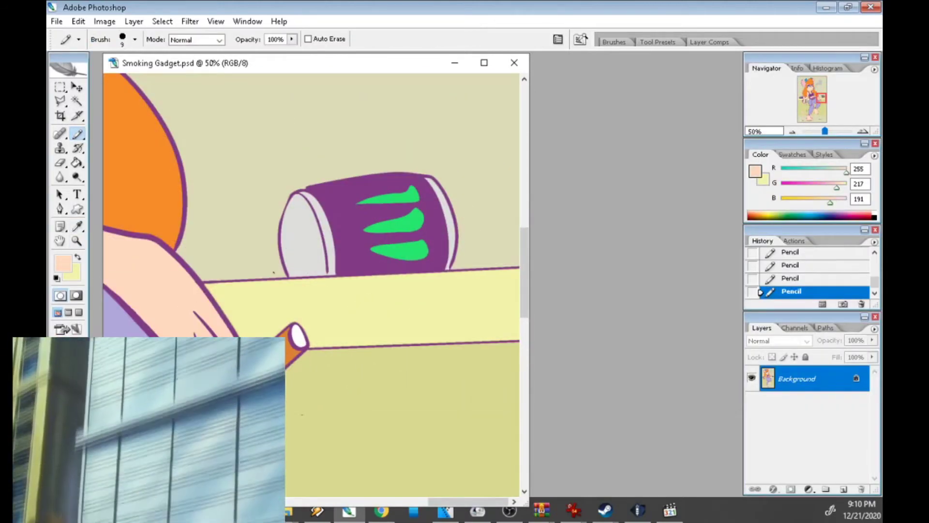
key("i")
left_click(348, 252)
key("b")
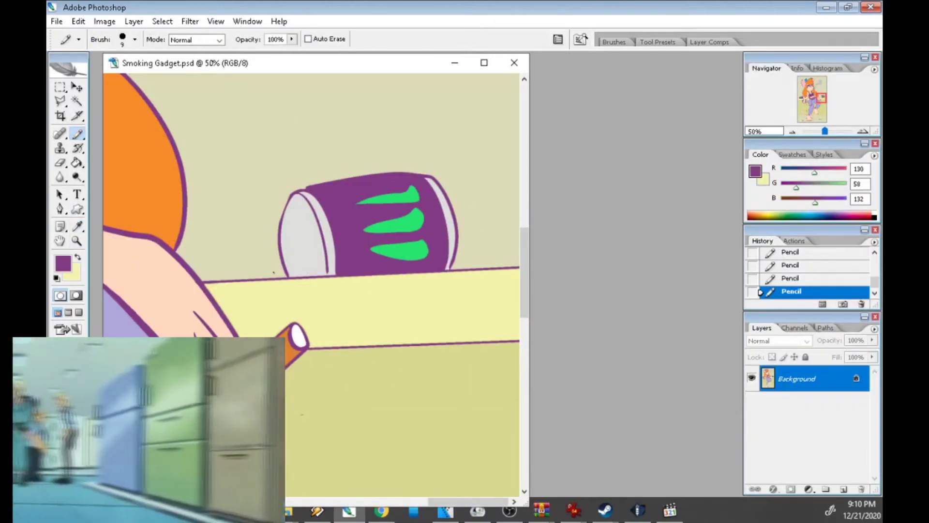
Sample the counter front's olive-yellow (216, 217, 144) and apply a Paint Bucket fill with it
key("i")
left_click(484, 145)
key("g")
left_click(484, 145)
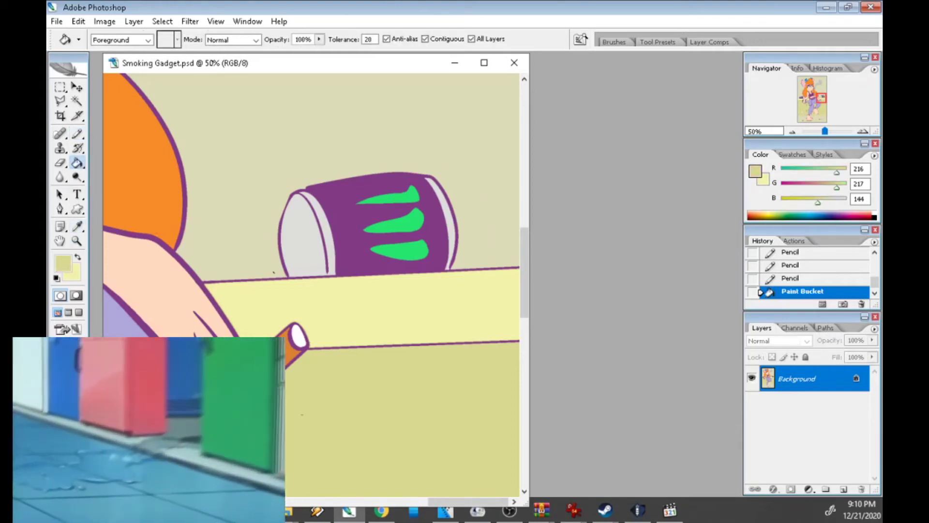
Select the purple line art and recolour the counter's back line between the cigar hand and the can with wall khaki (219, 219, 183)
key("b")
key("z")
left_click(254, 320)
key("w")
left_click(155, 242)
key("b")
left_click(156, 241)
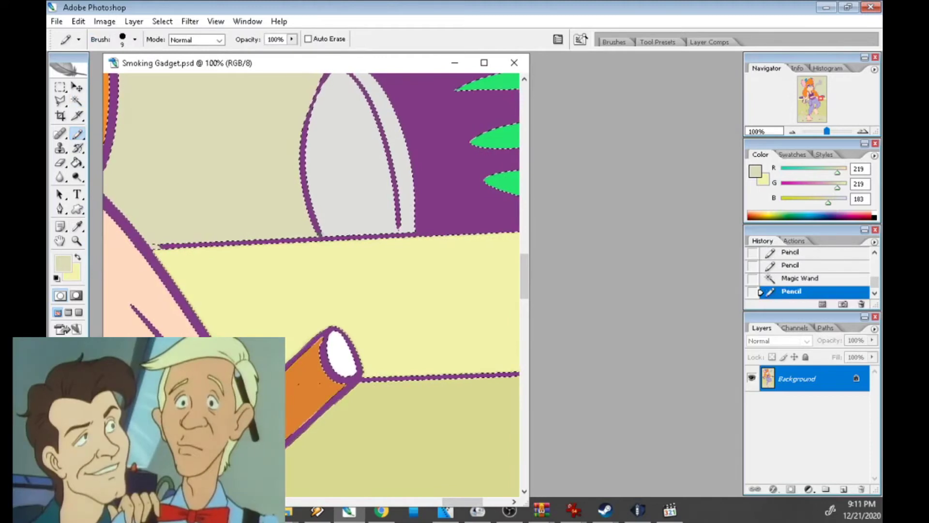
left_click(156, 241)
key("g")
left_click(218, 242)
Recolour the counter line beyond the can khaki, pencil light grey (222, 222, 220) over the outline beneath its end and rims, and deselect
scroll(310, 242, "right", 5)
key("b")
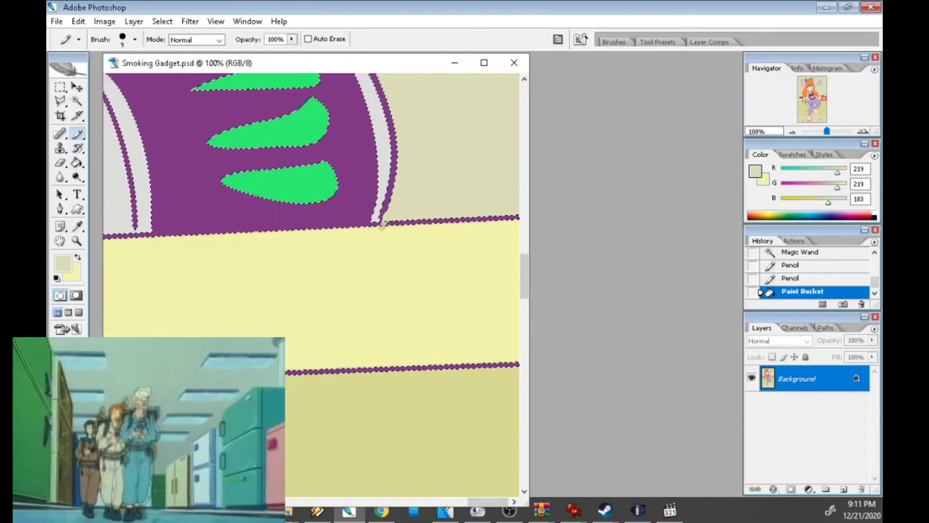
left_click(377, 220)
left_click(376, 213, "alt")
left_click(375, 224)
mouse_move(380, 213)
left_mouse_down()
mouse_move(380, 199)
mouse_move(392, 207)
left_mouse_up()
left_click(387, 201, "alt")
key("x")
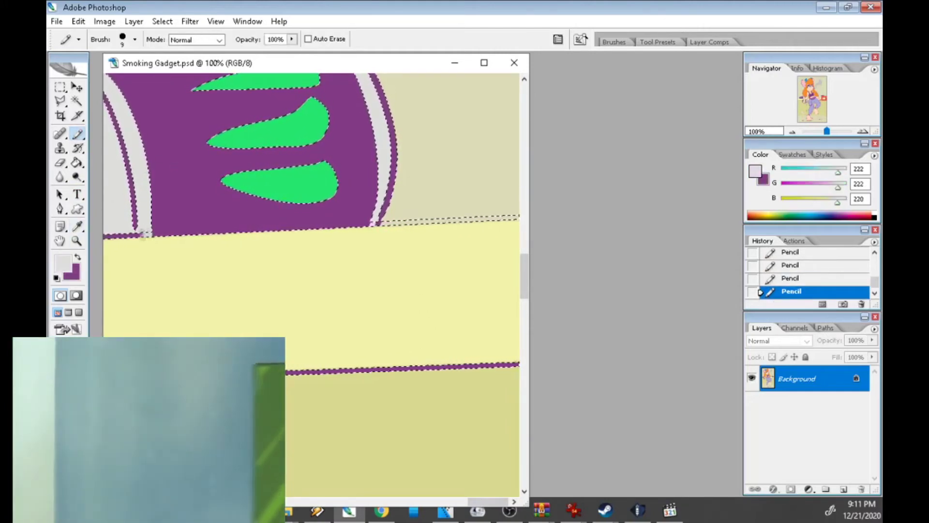
scroll(121, 232, "left", 2)
key("alt+s")
key("d")
key("Tab")
key("Tab")
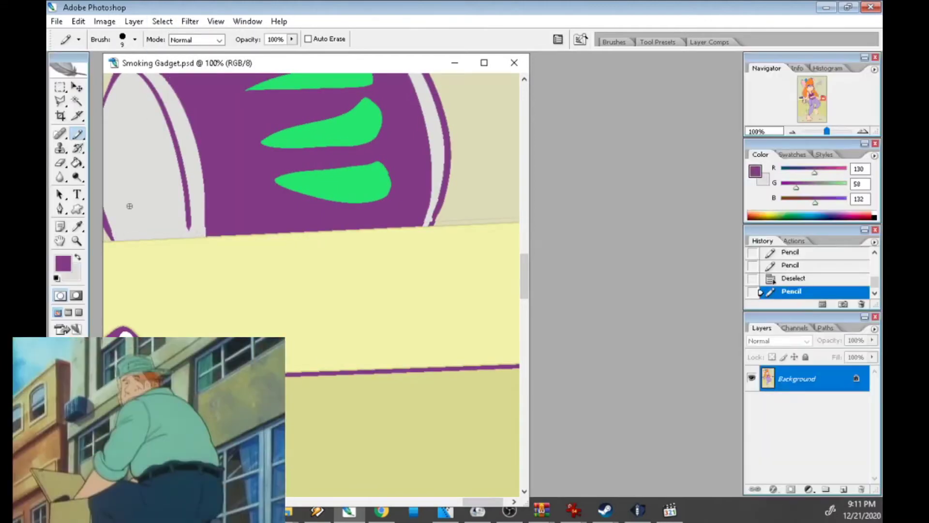
Sample the can's light grey (222, 222, 220) and fill the remaining patches of its end and rims
key("x")
key("i")
key("g")
key("i")
left_click(383, 126)
key("g")
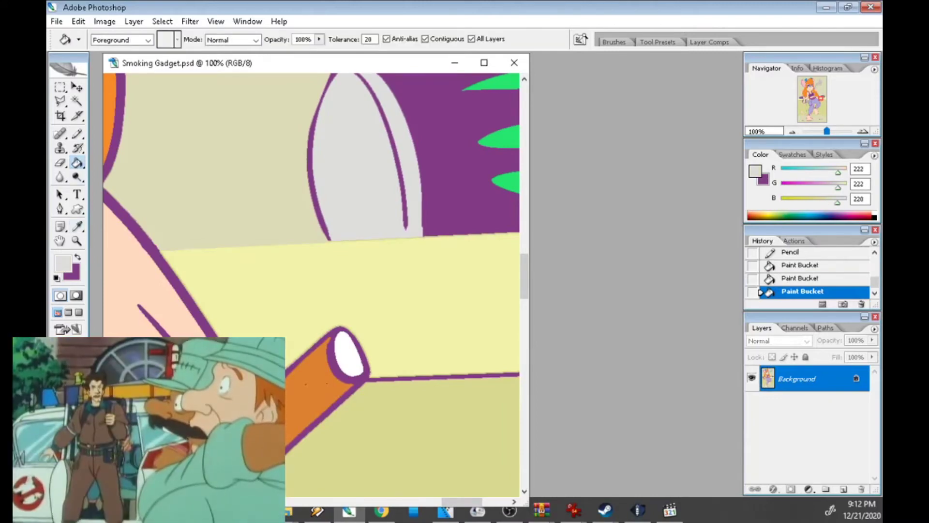
Sample the skin tone (255, 217, 191) and pencil over the finger line on the hand holding the dripping can
key("ctrl+minus")
key("ctrl+minus")
key("ctrl+minus")
key("ctrl+minus")
key("ctrl+minus")
key("ctrl+minus")
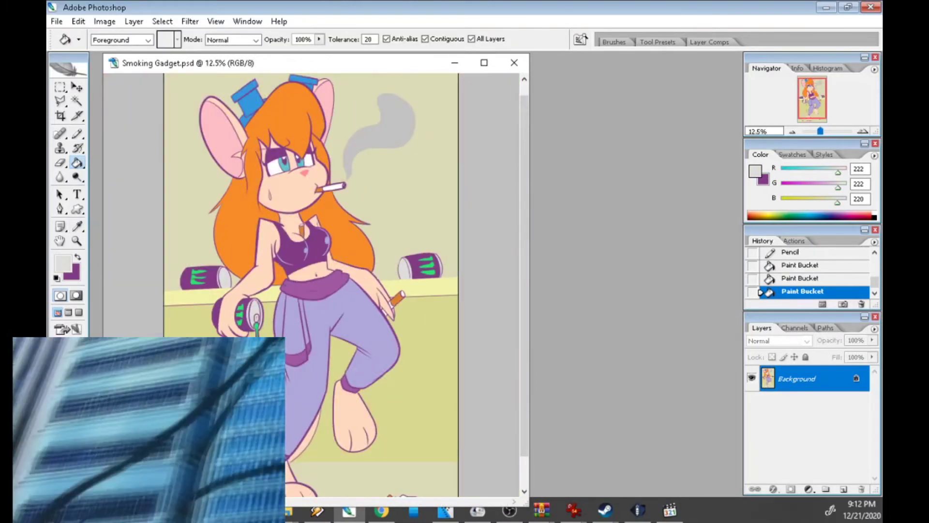
key("i")
key("ctrl+plus")
key("ctrl+plus")
key("ctrl+plus")
key("ctrl+plus")
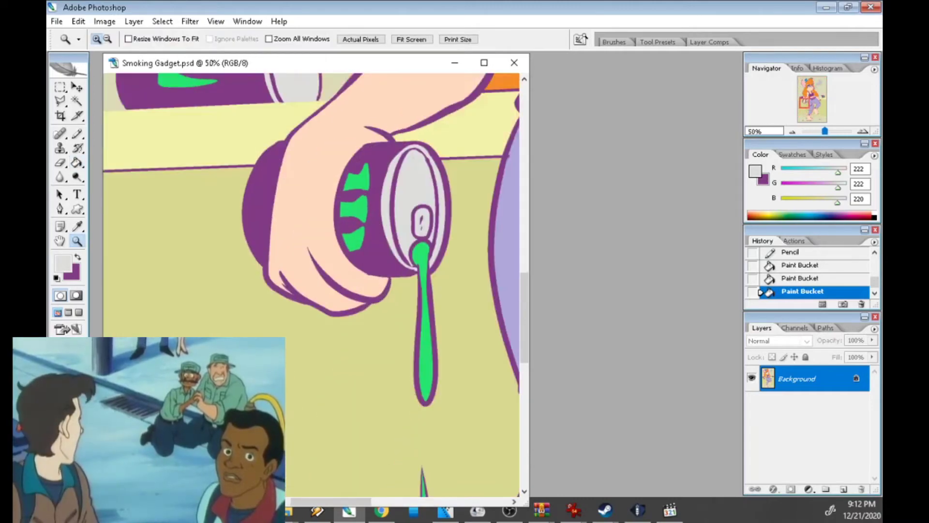
key("b")
left_click(335, 261)
left_click(335, 261, "ctrl")
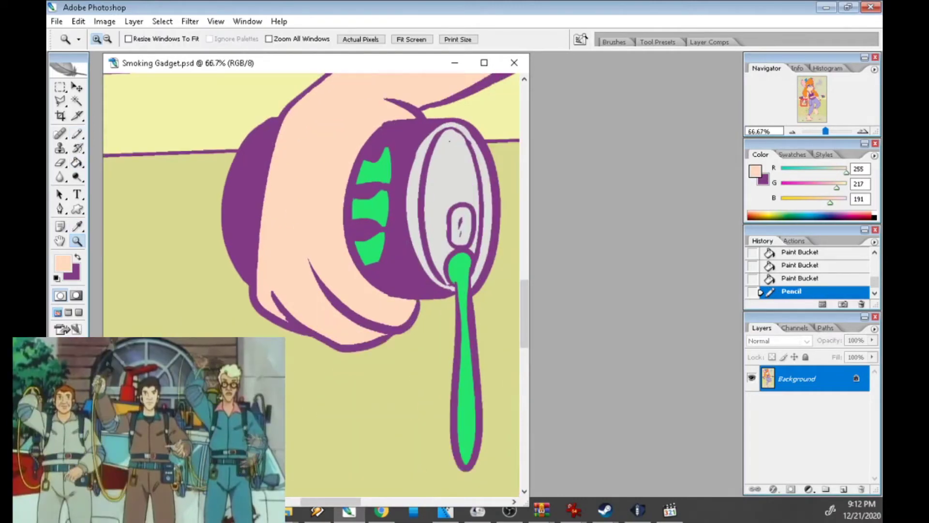
left_click(335, 261, "ctrl")
key("ctrl+z")
left_click_drag(244, 312, 237, 290)
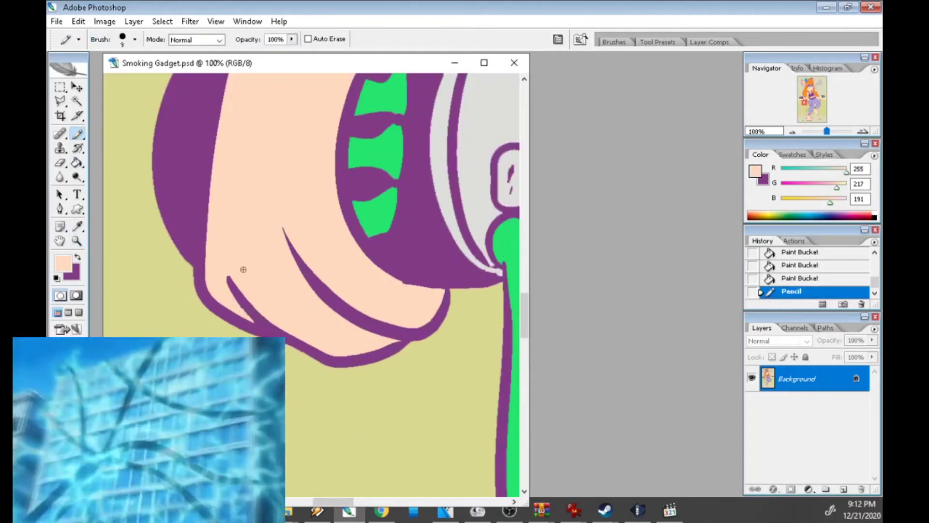
Select the purple line art, pencil a break at the held can and recolour the counter's front edge line beside it pale yellow (242, 243, 170)
scroll(312, 286, "down", 10)
key("w")
left_click(387, 155)
key("b")
left_click_drag(513, 298, 467, 302)
left_click(466, 266, "alt")
key("g")
left_click(412, 305)
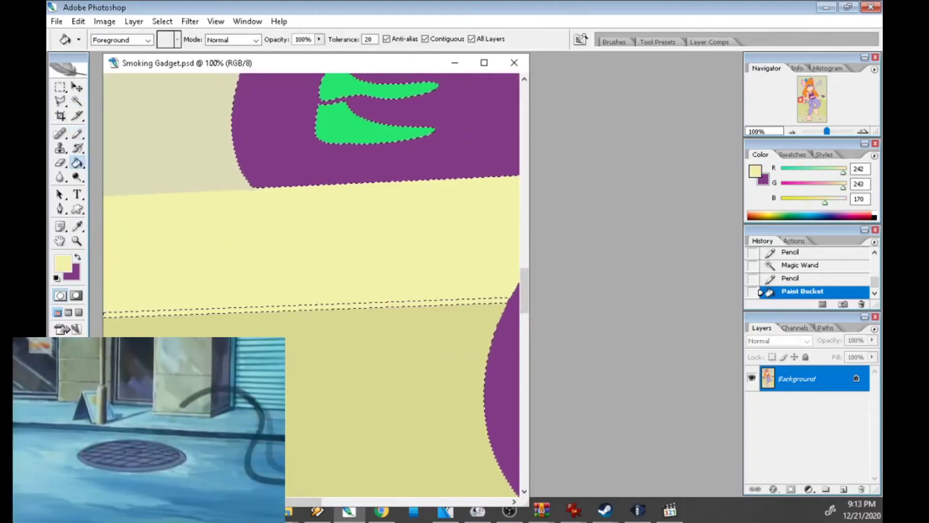
Recolour the counter edge line between the held can and trousers pale yellow, and touch up the trousers with lavender (176, 168, 219)
scroll(310, 286, "up", 10)
key("b")
left_click_drag(361, 283, 368, 290)
key("g")
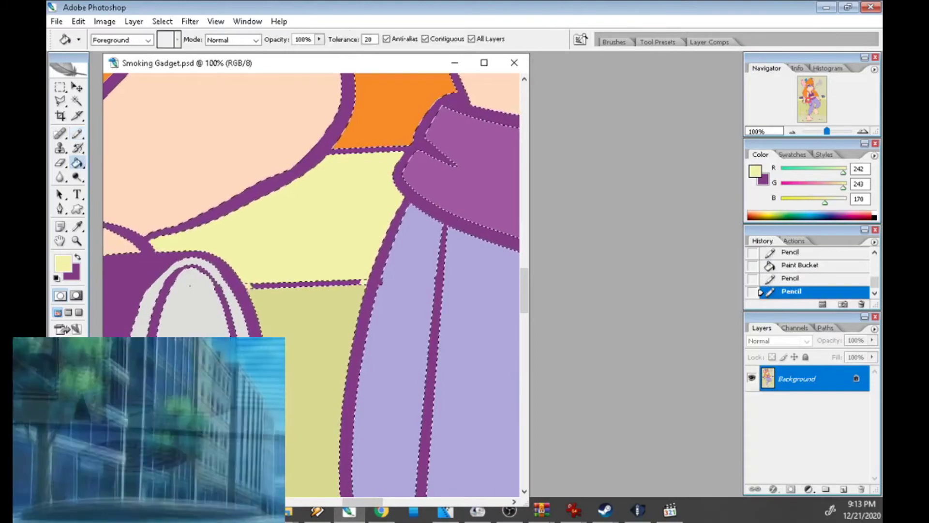
left_click(305, 284)
key("x")
key("b")
left_click(465, 339, "alt")
left_click_drag(426, 291, 429, 310)
Pencil breaks beside the hand-held cigar, recolour the counter edge line there pale yellow (242, 243, 170), and deselect
scroll(313, 286, "right", 10)
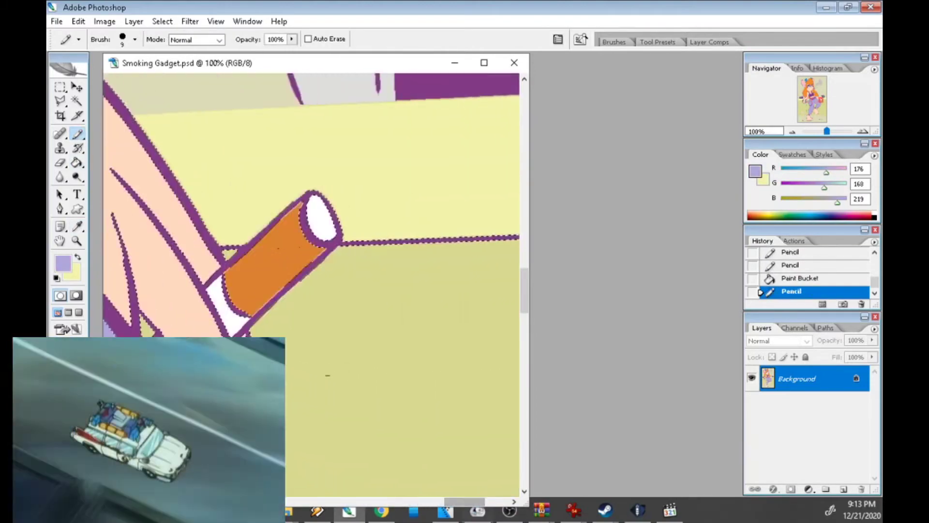
key("x")
left_click(339, 241)
left_click(232, 247)
left_click(228, 248)
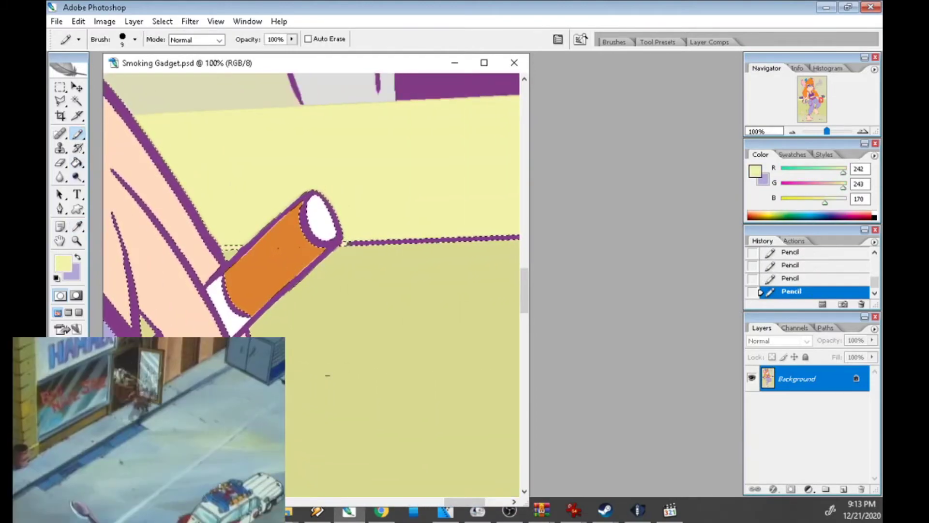
key("g")
left_click(431, 240)
key("ctrl+d")
key("Tab")
key("Tab")
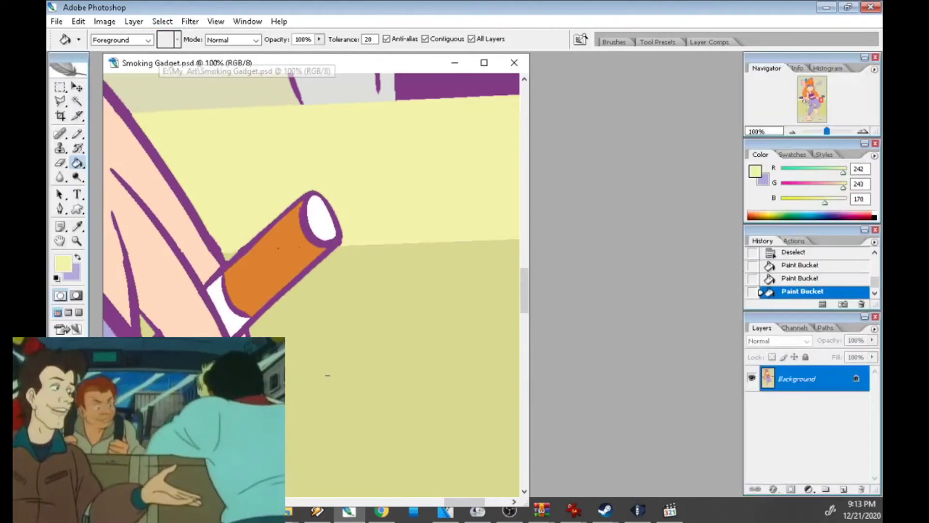
Pencil over the stray specks on the counter front and the cigar using each area's own sampled colour
left_click(334, 244, "alt")
key("b")
left_click(328, 375, "alt")
left_click(328, 375)
key("alt")
left_click(301, 246, "alt")
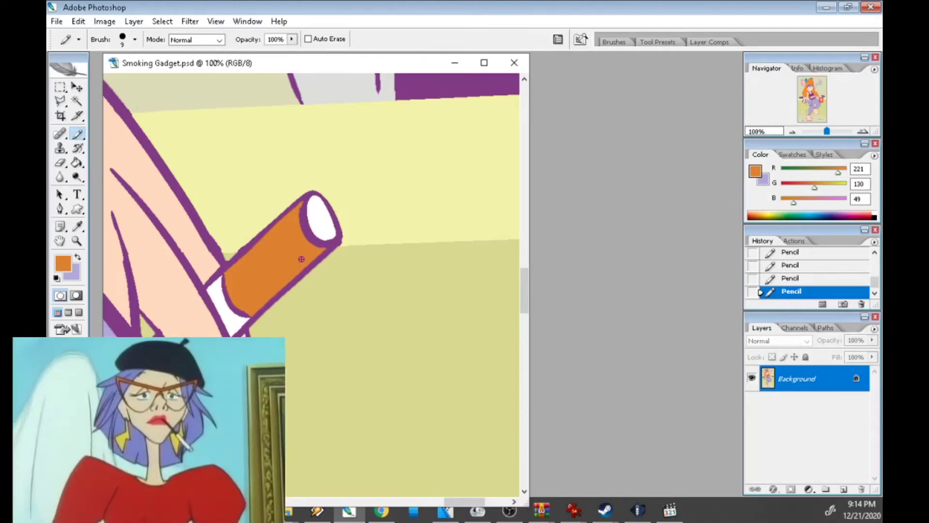
Add two new layers above the background and change the blend mode and opacity of the upper one, Layer 2
key("ctrl+minus")
key("ctrl+minus")
key("ctrl+minus")
key("ctrl+minus")
key("ctrl+minus")
key("ctrl+minus")
scroll(310, 286, "up", 1)
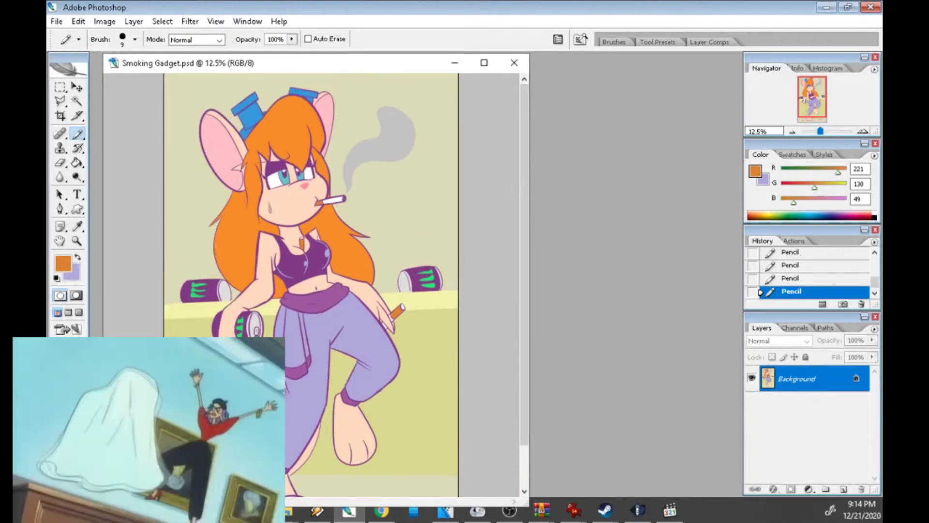
key("ctrl+shift+alt+n")
key("ctrl+shift+alt+n")
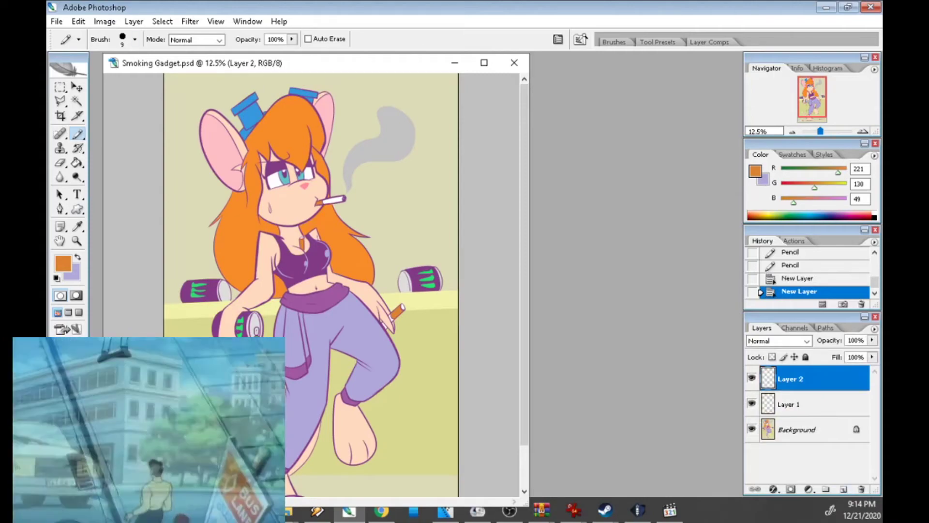
left_click(779, 341)
left_click(774, 87)
left_click(779, 341)
left_click(775, 97)
left_click(872, 340)
Set Layer 1 to Multiply blending at 30% opacity
left_click(799, 404)
left_click(779, 341)
left_click(774, 86)
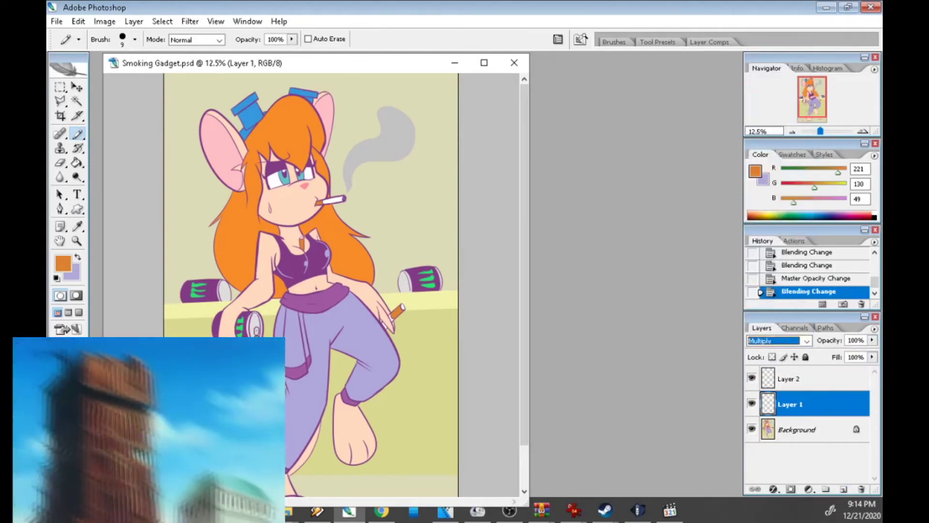
left_click_drag(825, 353, 824, 352)
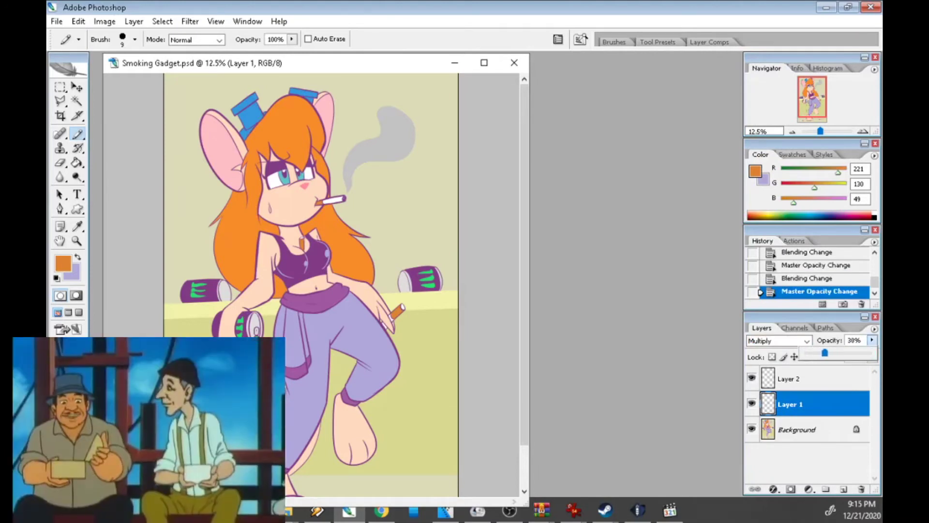
Build a Magic Wand selection from the ears, hair, face and goggles, and undo the last unwanted addition
key("z")
left_click(284, 180)
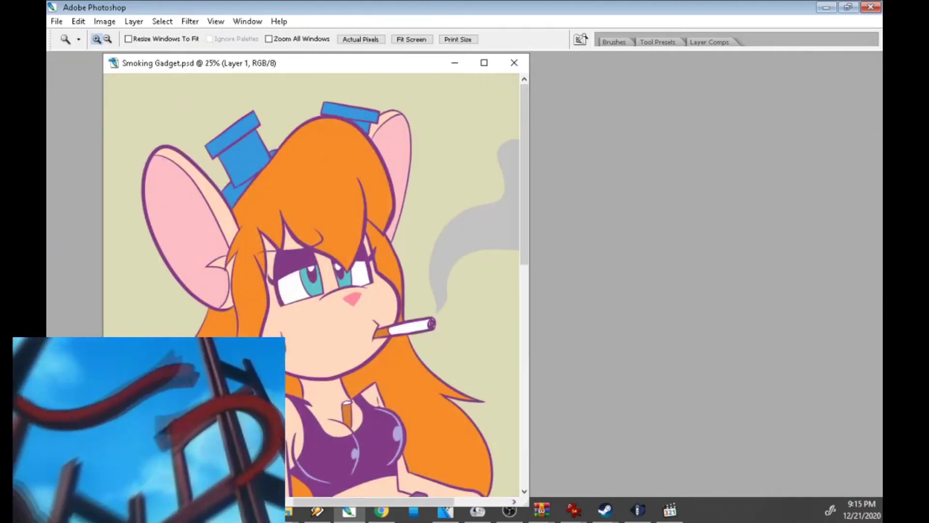
key("w")
left_click(196, 232)
left_click(160, 208)
left_click(314, 159)
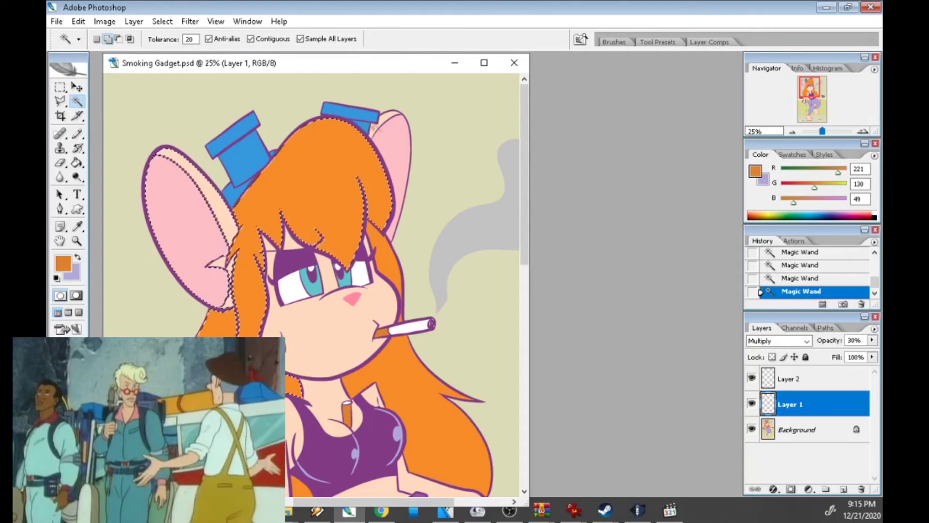
left_click(390, 140)
left_click(235, 192)
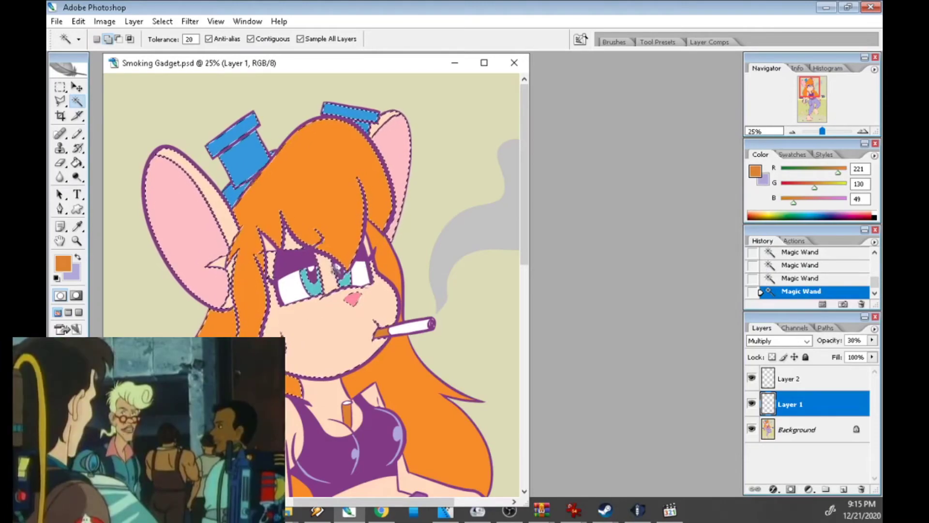
key("ctrl+z")
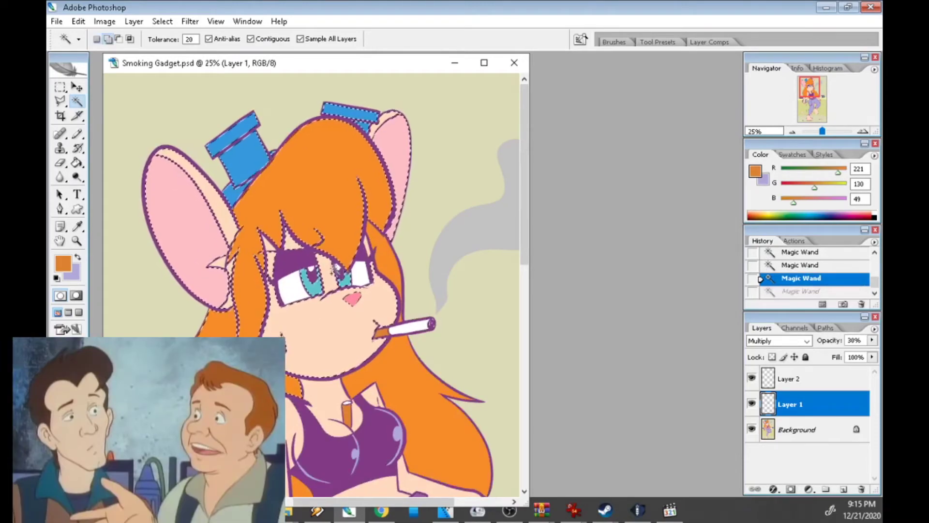
Add the remaining small face and hair areas to the selection, including the thin hair strip between the cheek and the outer outline
key("z")
key("ctrl+plus")
key("ctrl+plus")
key("w")
left_click(274, 325)
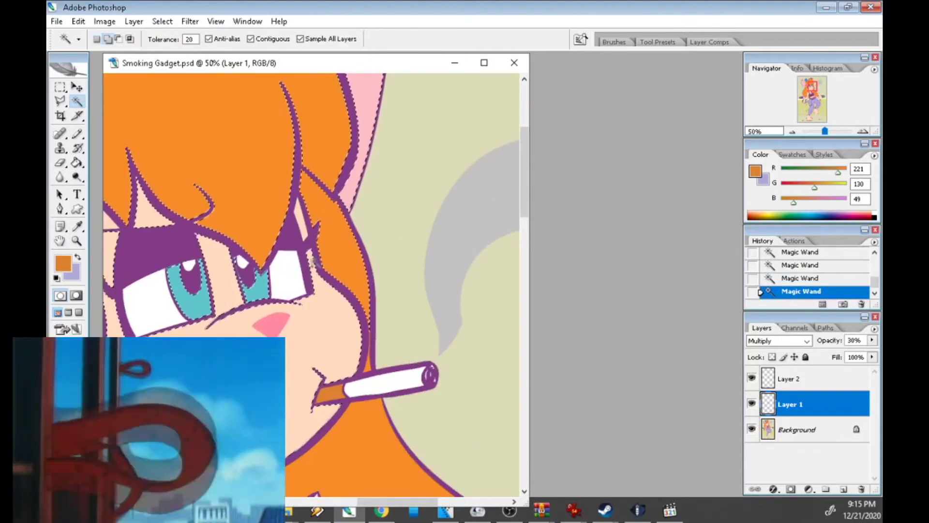
key("z")
left_click(370, 347)
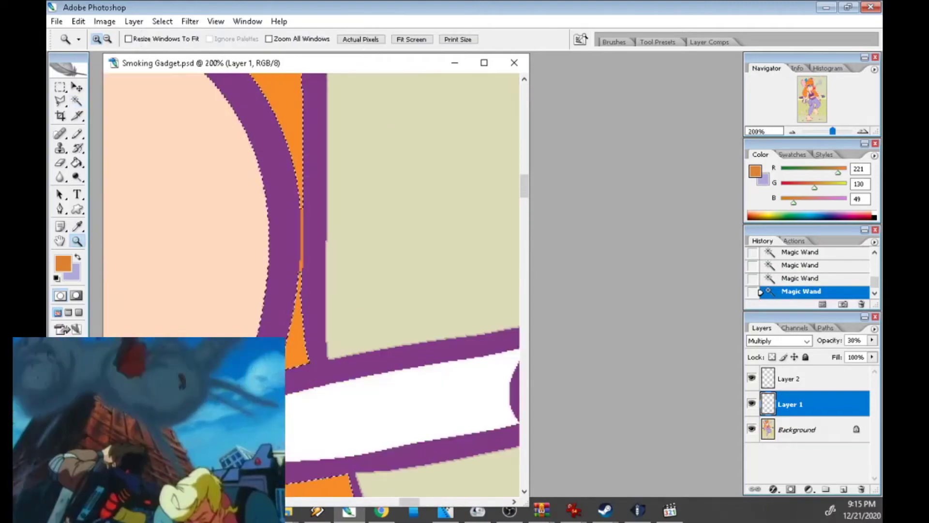
left_click(312, 285)
key("w")
Extend the Magic Wand selection over the body, clothes, cans and smoke
key("ctrl+minus")
key("ctrl+minus")
key("ctrl+minus")
key("ctrl+minus")
key("ctrl+minus")
key("ctrl+minus")
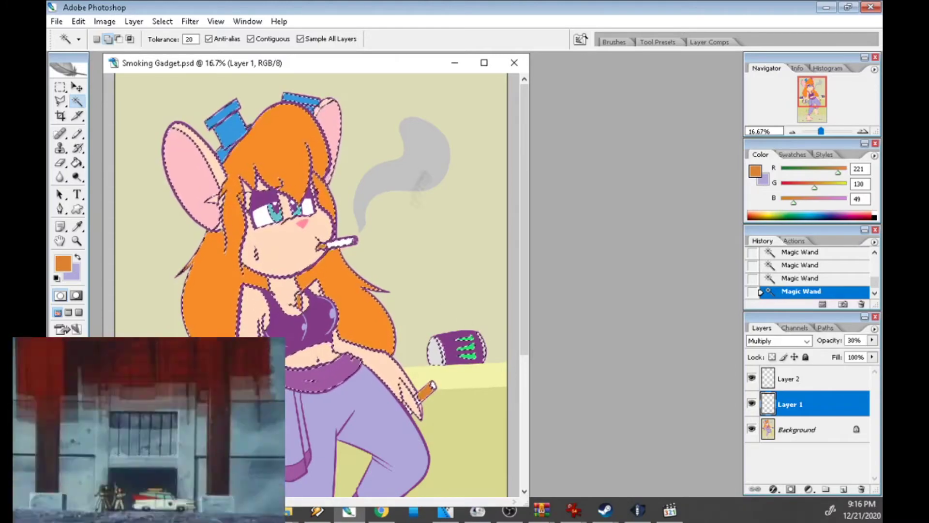
scroll(310, 286, "down", 5)
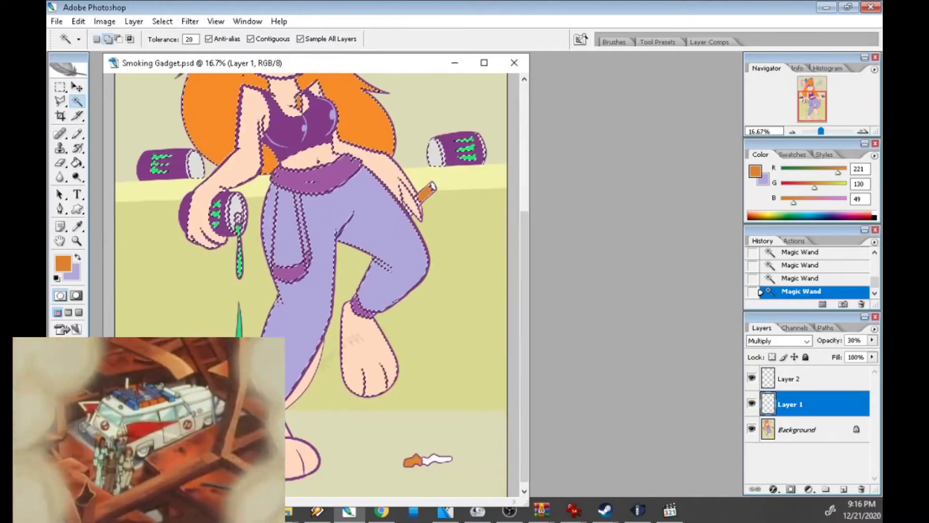
scroll(310, 285, "up", 5)
Sample the line-art purple (130, 58, 132) for the pencil and undo the two trial strokes
key("z")
left_click(339, 169)
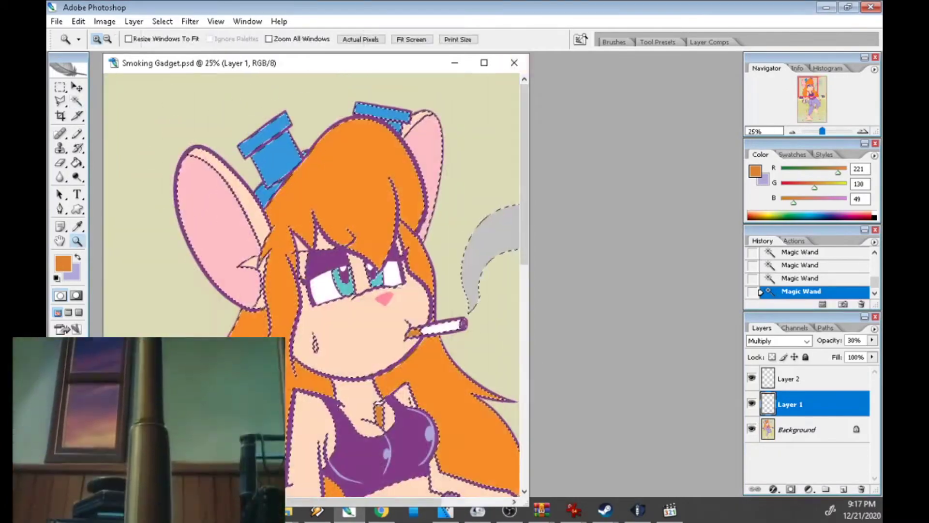
left_click(377, 203)
key("i")
left_click(348, 320)
key("b")
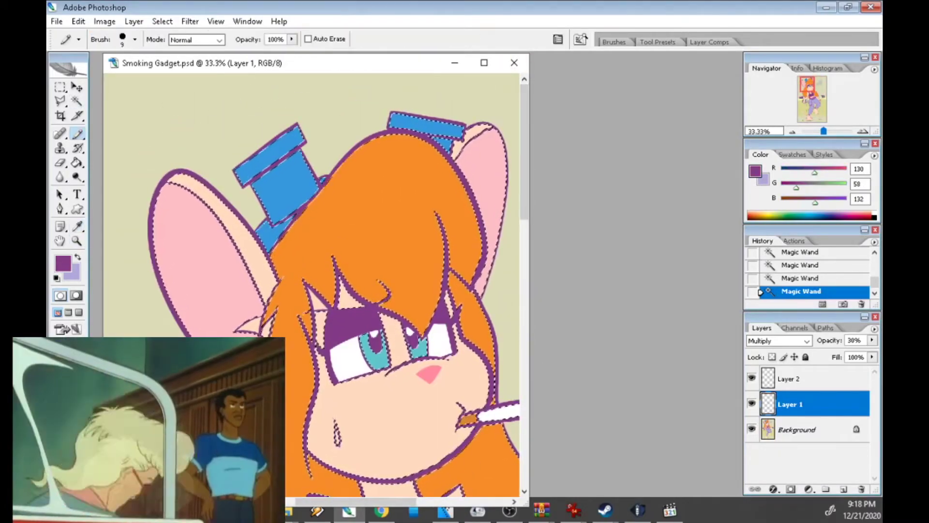
key("ctrl+plus")
key("ctrl+minus")
key("ctrl+plus")
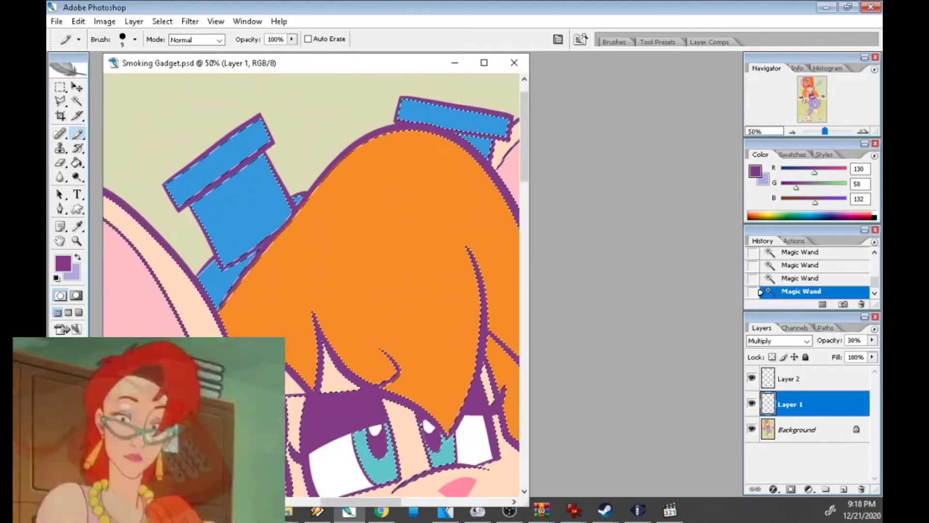
key("ctrl+alt+z")
key("ctrl+alt+z")
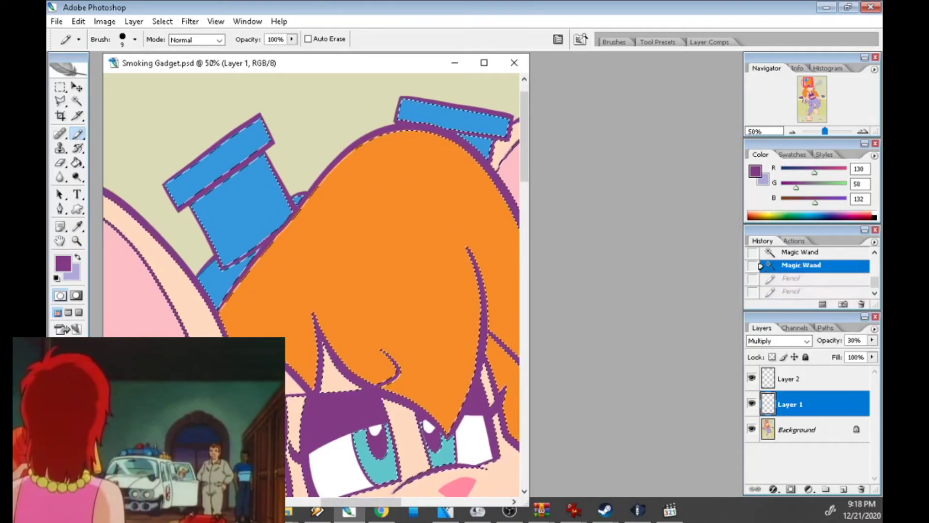
Set the pencil to 19 px, outline shadow edges across the near goggle lens and the fringe, and fill the shaded sides
left_click(136, 39)
left_click(127, 175)
left_click_drag(236, 135, 239, 162)
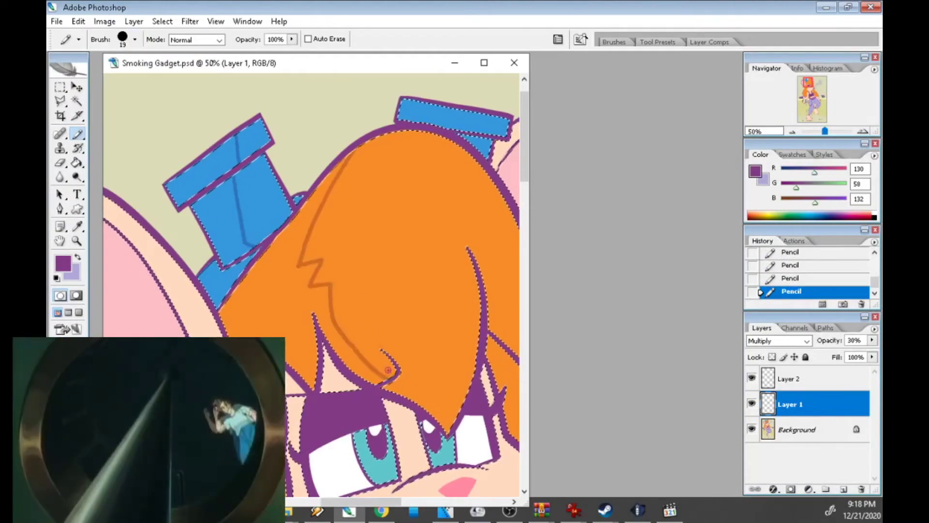
key("g")
left_click(204, 171)
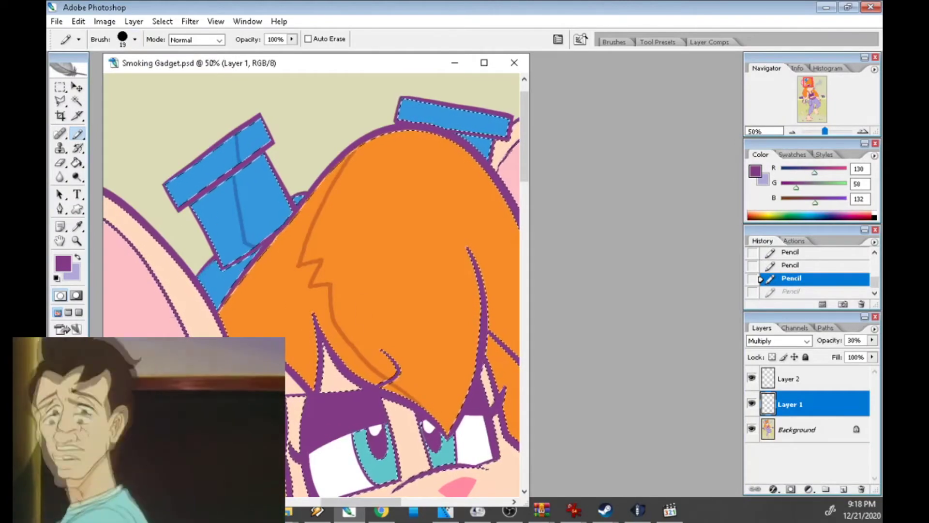
left_click(217, 224)
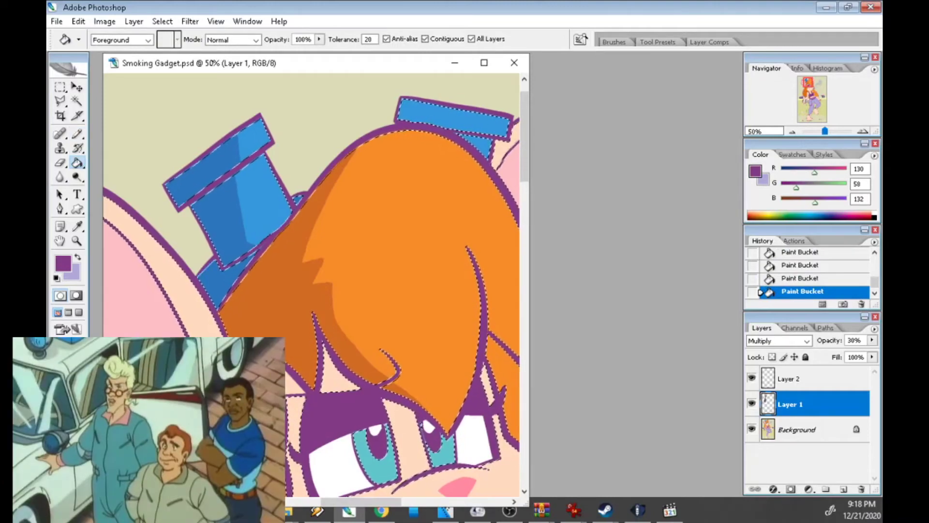
Undo the trial pencil stroke on the large ear and fill its entire skin-coloured rim with shadow
scroll(310, 281, "left", 5)
key("n")
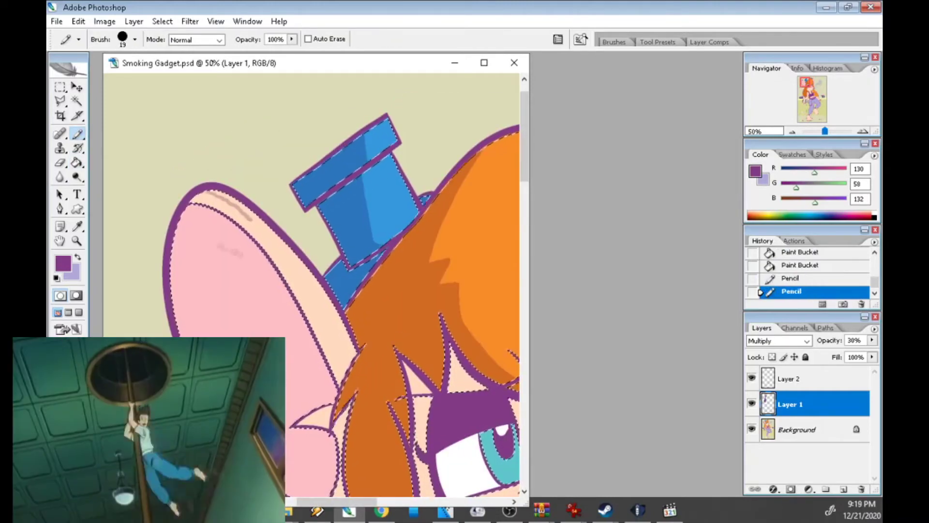
key("ctrl+z")
key("g")
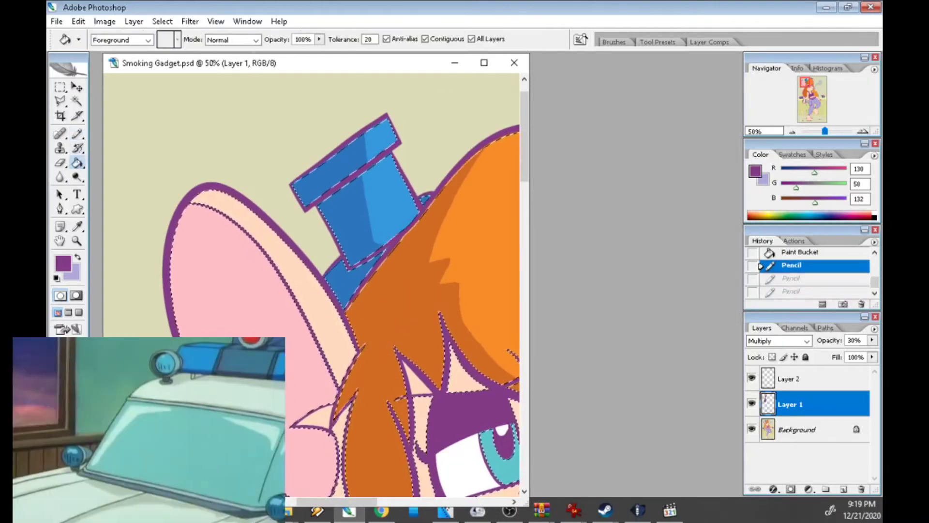
left_click(227, 205)
key("b")
scroll(310, 280, "down", 5)
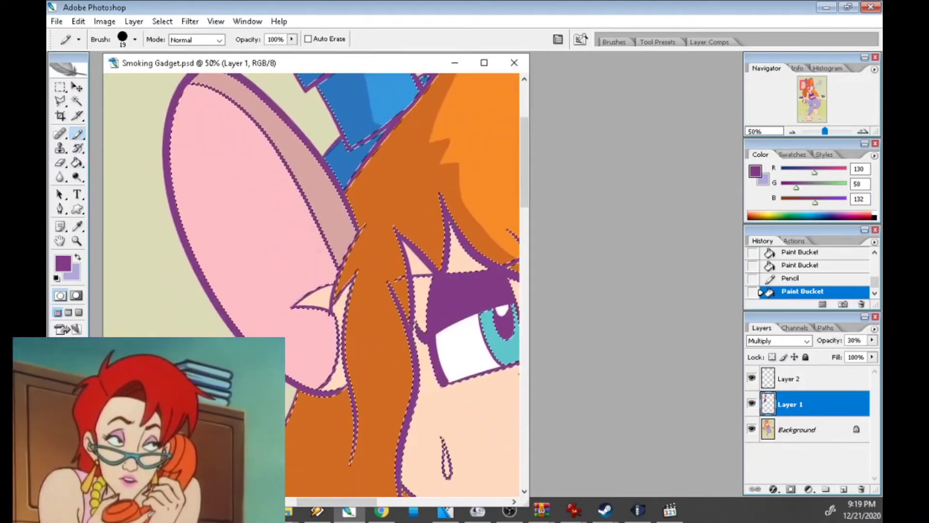
Fill the large ear's pink interior and the small skin patches at its base with shadow
key("w")
left_click(218, 99)
key("g")
left_click(213, 116)
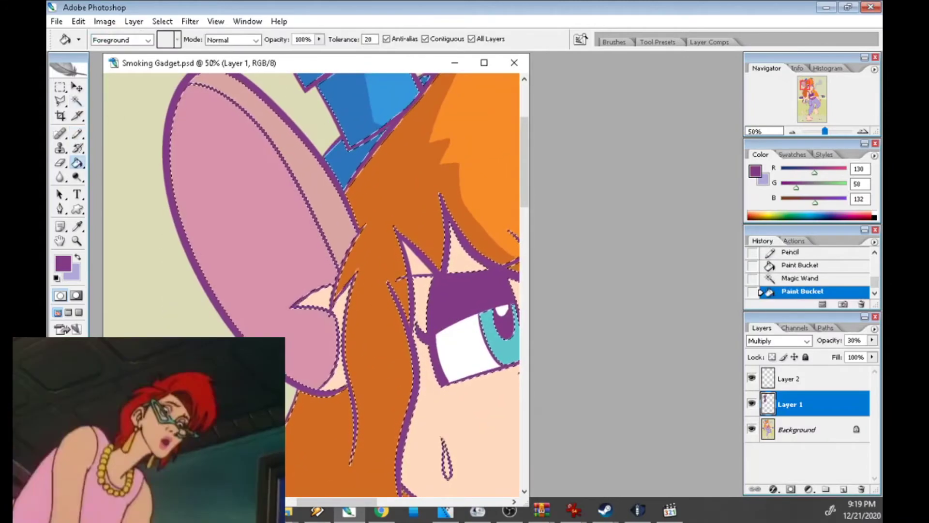
left_click(213, 116)
left_click(213, 116)
Set the Eraser to Pencil mode with a 19 px tip and erase thin highlights from the shadow along the hair strand edges
key("e")
left_click(207, 40)
left_click(184, 58)
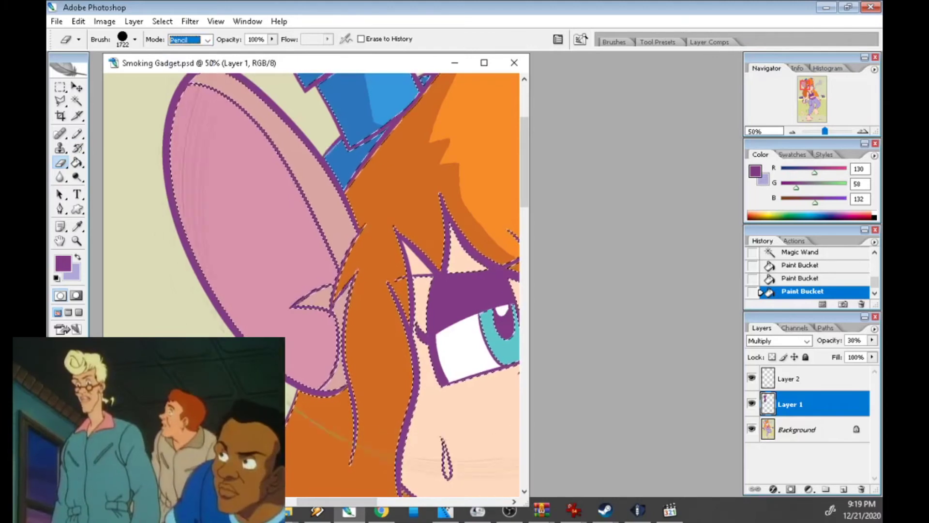
left_click(135, 40)
left_click(102, 175)
key("Tab")
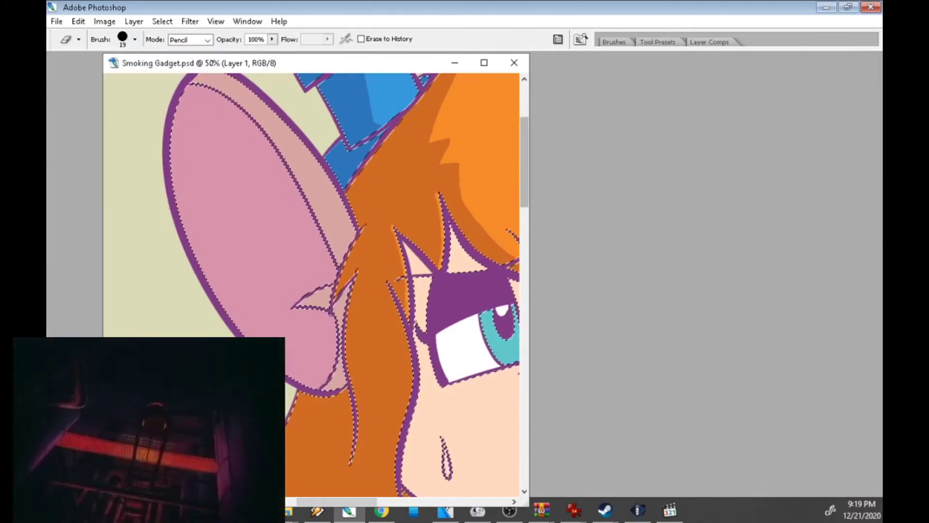
scroll(310, 281, "down", 8)
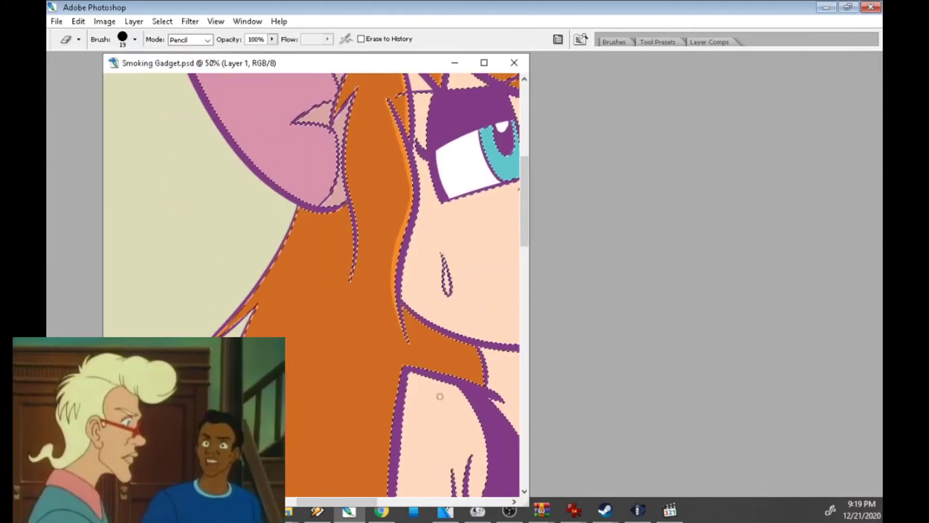
scroll(490, 96, "right", 10)
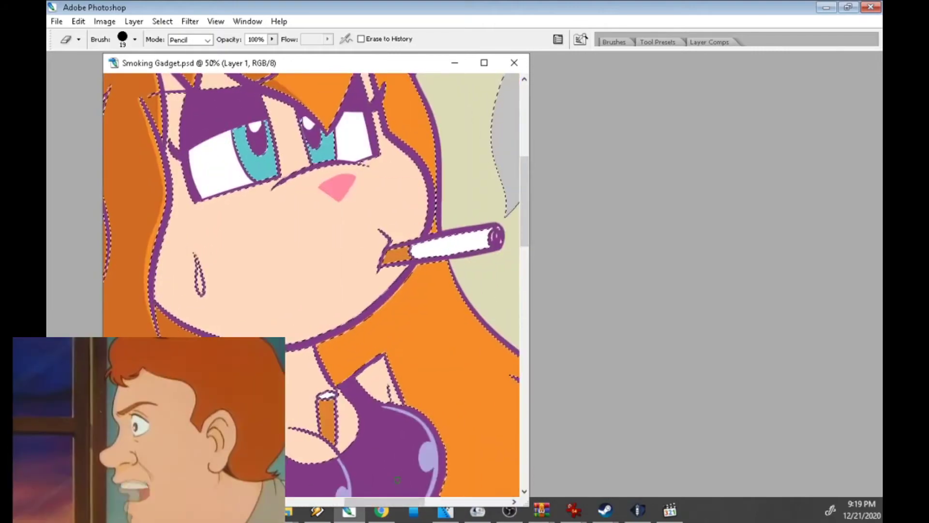
Shade the upper parts of both irises and pencil shadow edges on the skin beneath the fringe and between the eyes
scroll(490, 95, "up", 6)
key("Tab")
key("w")
key("b")
mouse_move(265, 253)
left_mouse_down()
mouse_move(308, 291)
mouse_move(244, 304)
left_mouse_up()
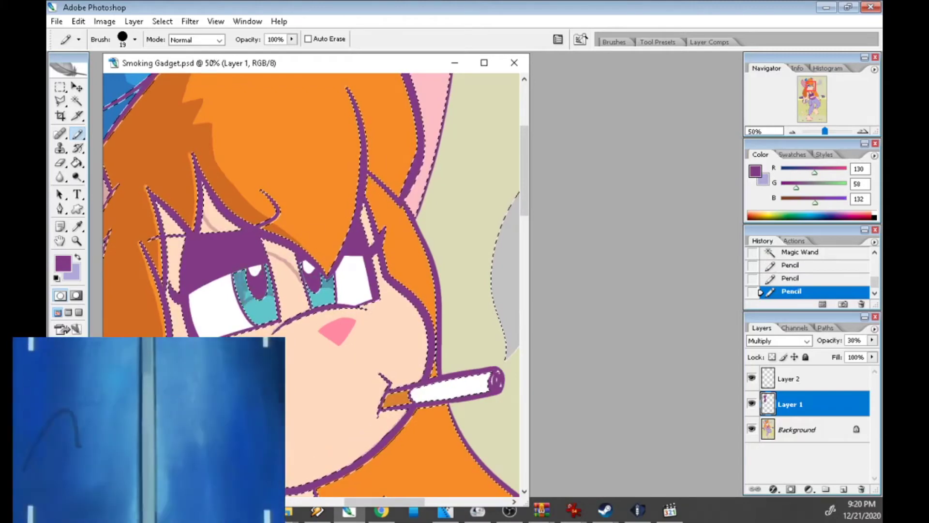
left_click_drag(271, 262, 310, 295)
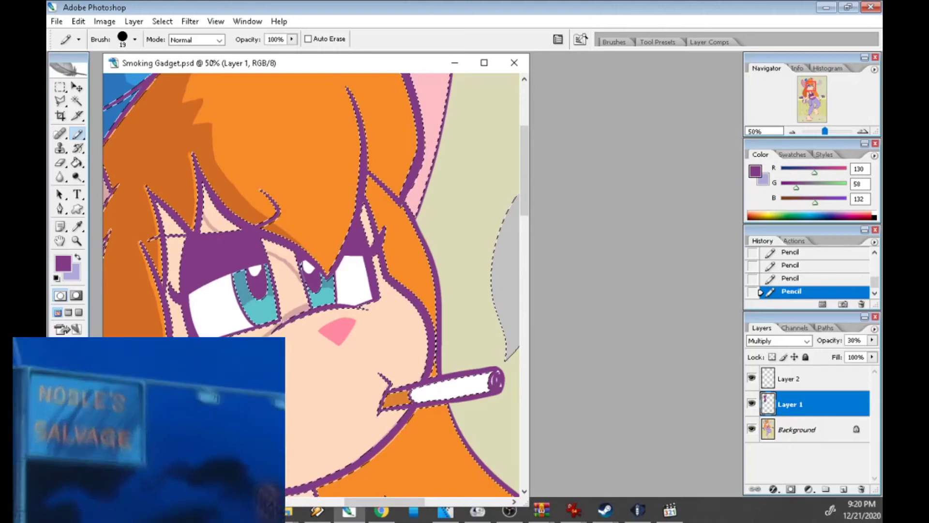
Fill the skin beneath the fringe, between the eyes and along the shaded side of the face with shadow
key("g")
left_click(268, 264)
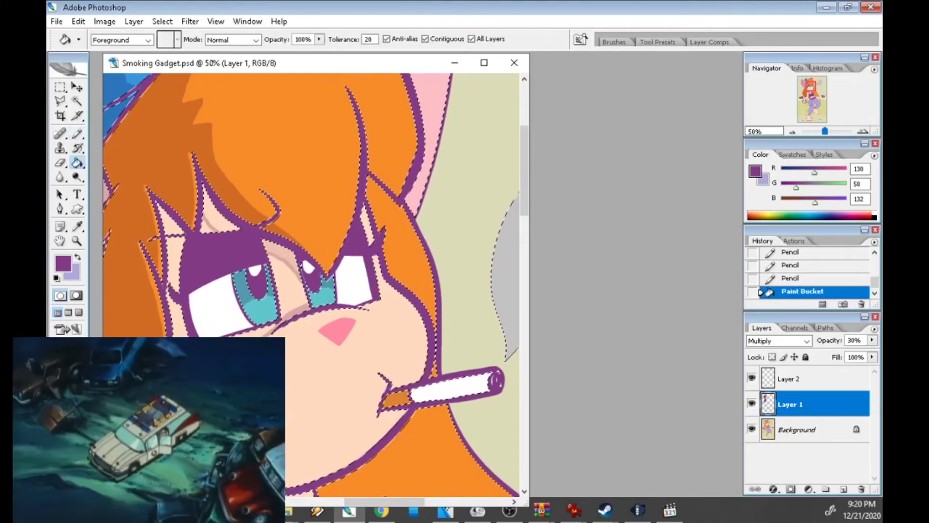
left_click(286, 271)
left_click(184, 237)
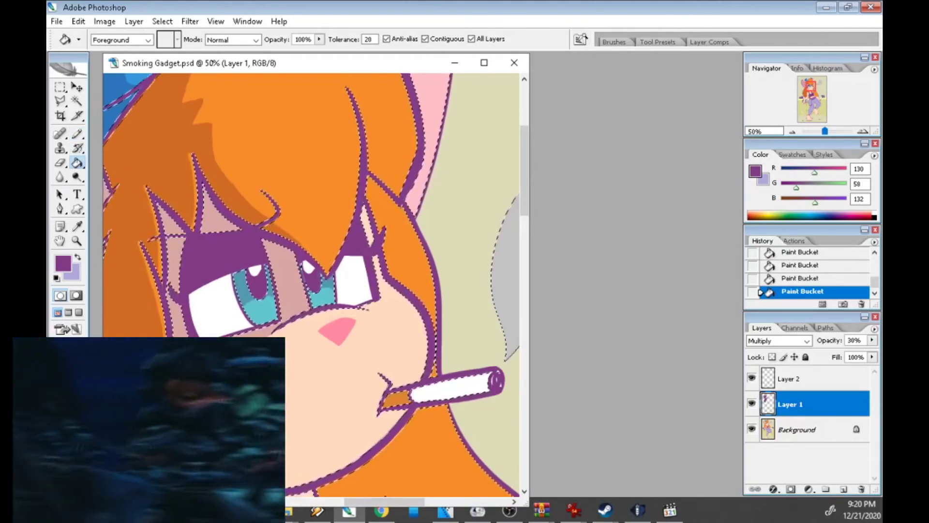
Pencil shadow onto the lower part of the pink nose and the orange filter of the cigarette in the mouth
key("b")
left_click_drag(321, 331, 336, 342)
left_click(337, 322)
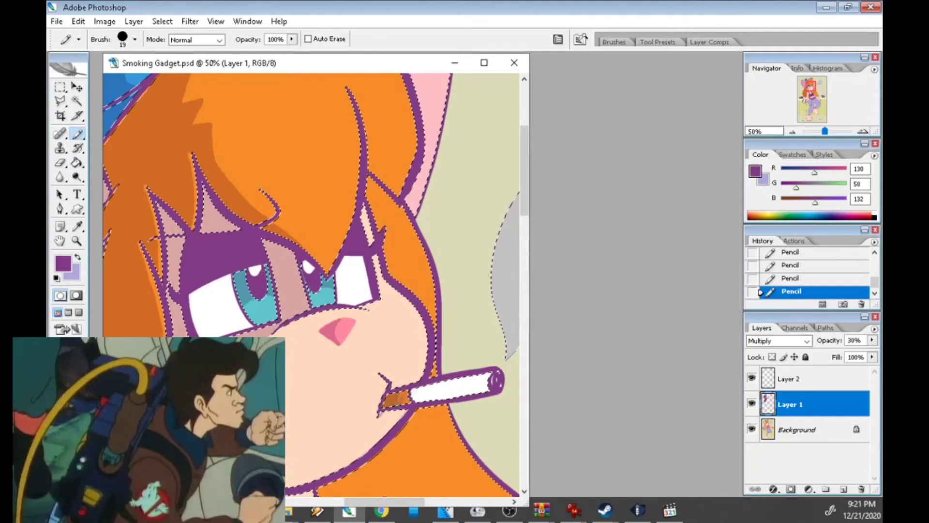
Outline shadow edges on the hair locks beside the far eye and fill their shaded areas
left_click_drag(369, 154, 402, 183)
left_click_drag(389, 257, 409, 228)
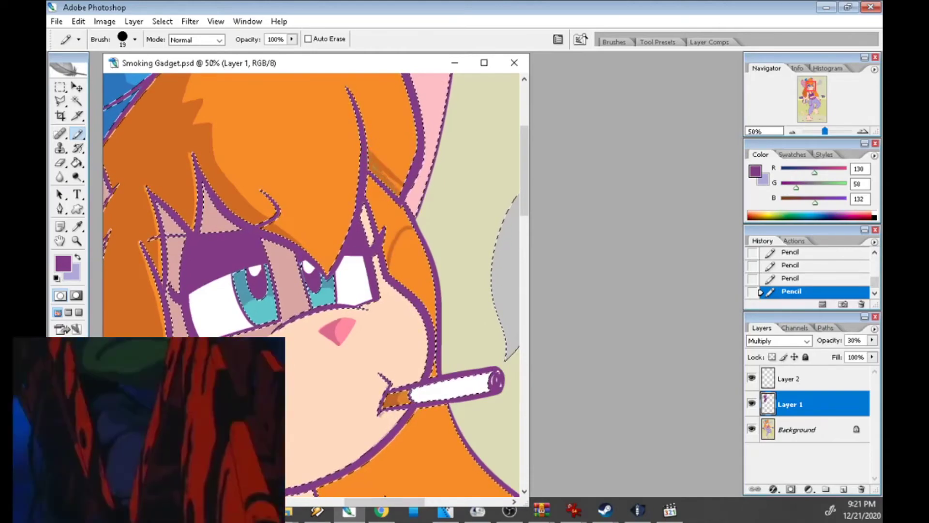
key("g")
left_click(314, 291)
Draw striped shadow edges across the blue goggle rims, clean them with the eraser and fill the shaded sides
scroll(315, 290, "up", 5)
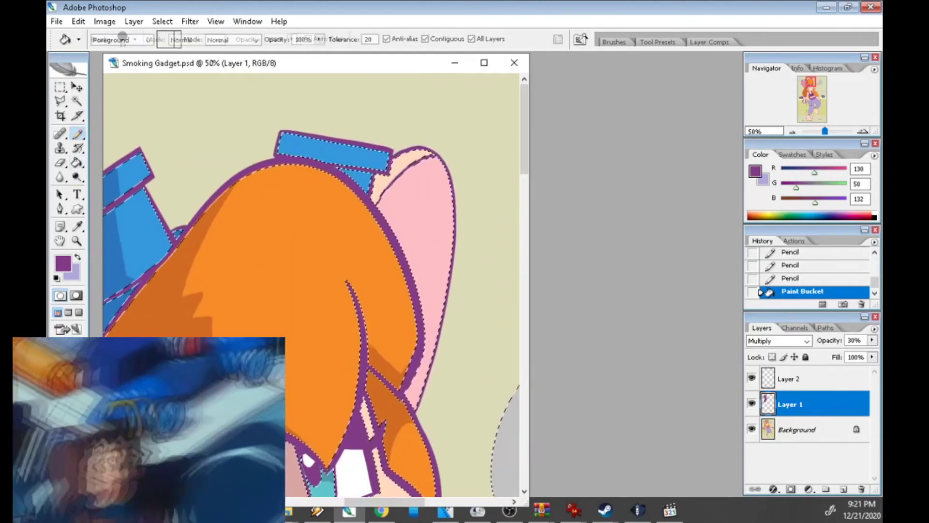
key("b")
left_click_drag(347, 147, 347, 165)
left_click(217, 141)
left_click(167, 162)
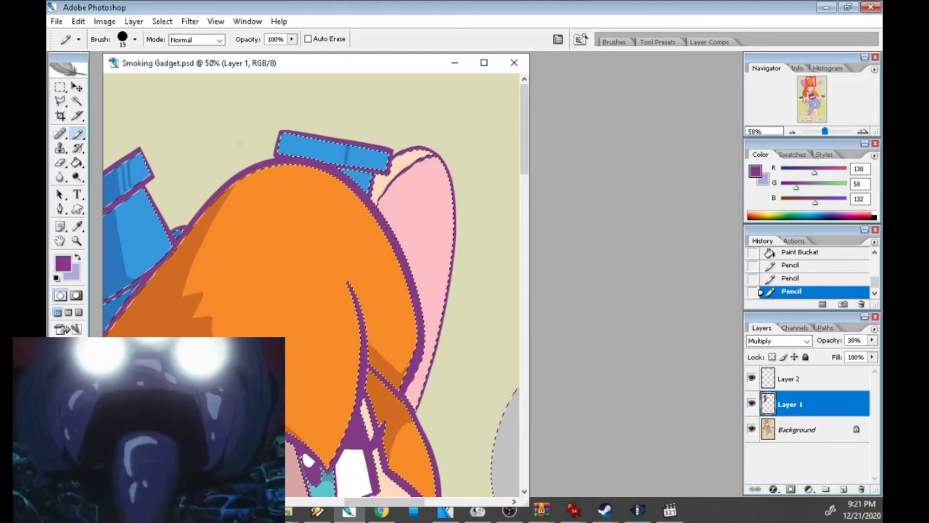
key("e")
left_click(347, 282)
key("g")
left_click(136, 156)
Draw a shadow edge down the far ear's skin rim and pink interior and fill the shaded side
key("b")
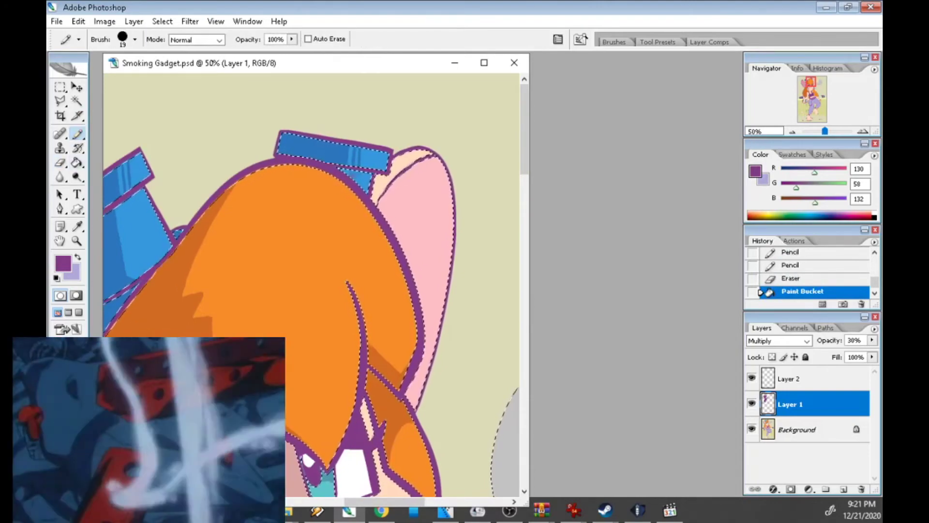
left_click_drag(419, 160, 405, 183)
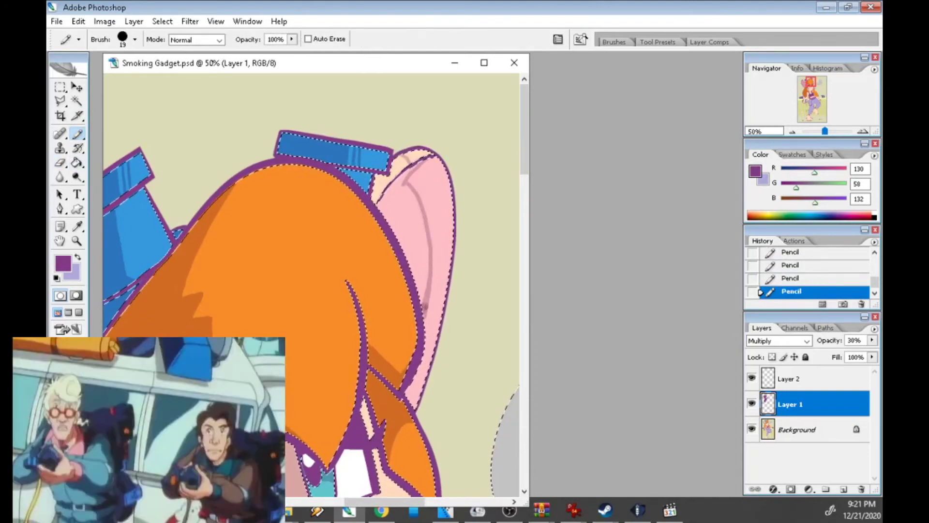
key("g")
left_click(414, 220)
left_click(413, 221)
Outline a pointed shadow edge down the long hair behind the far shoulder, fill its inner side and the remaining hair patches, and erase stray shadow
scroll(413, 220, "down", 5)
key("b")
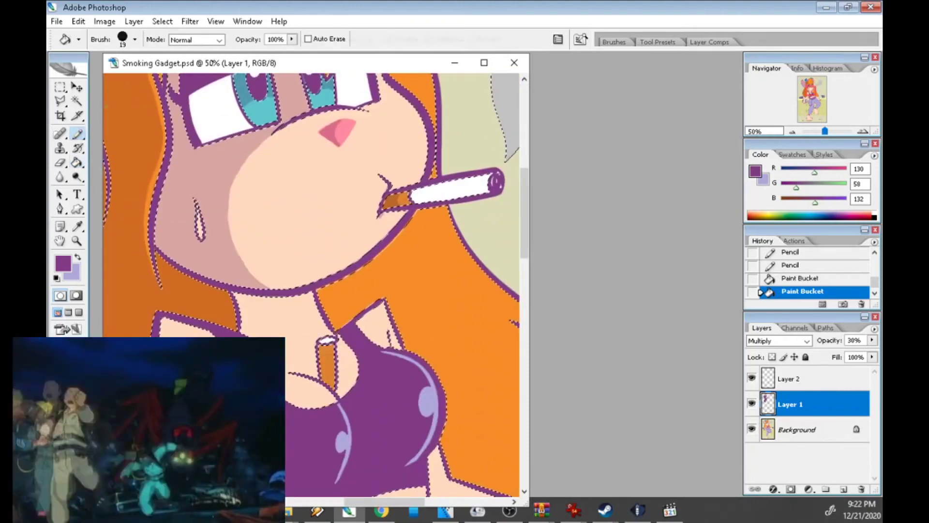
scroll(310, 286, "right", 5)
left_click_drag(298, 317, 341, 322)
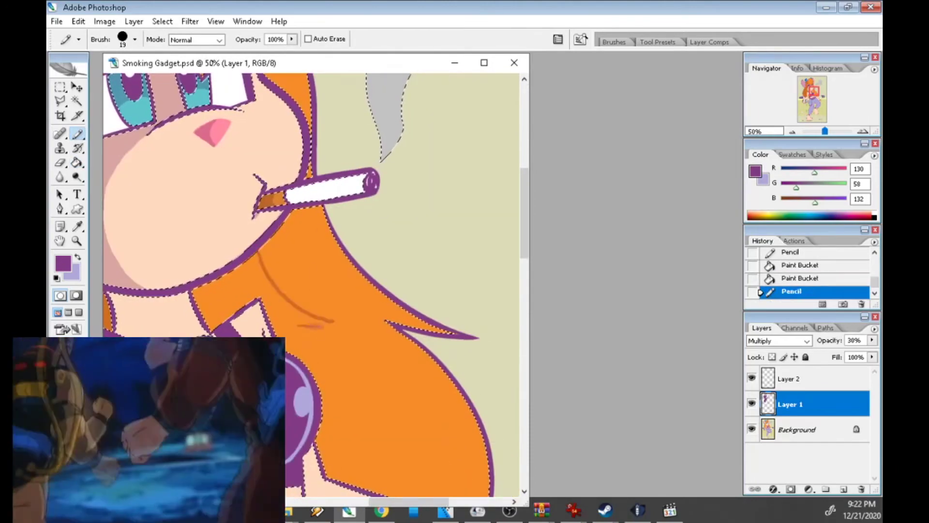
scroll(301, 329, "down", 7)
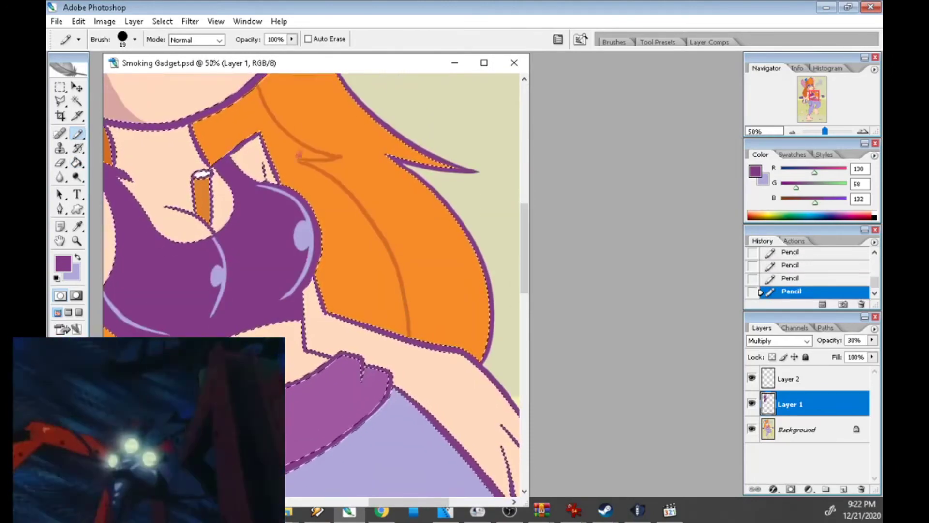
key("g")
left_click(303, 114)
key("e")
left_click_drag(109, 131, 114, 164)
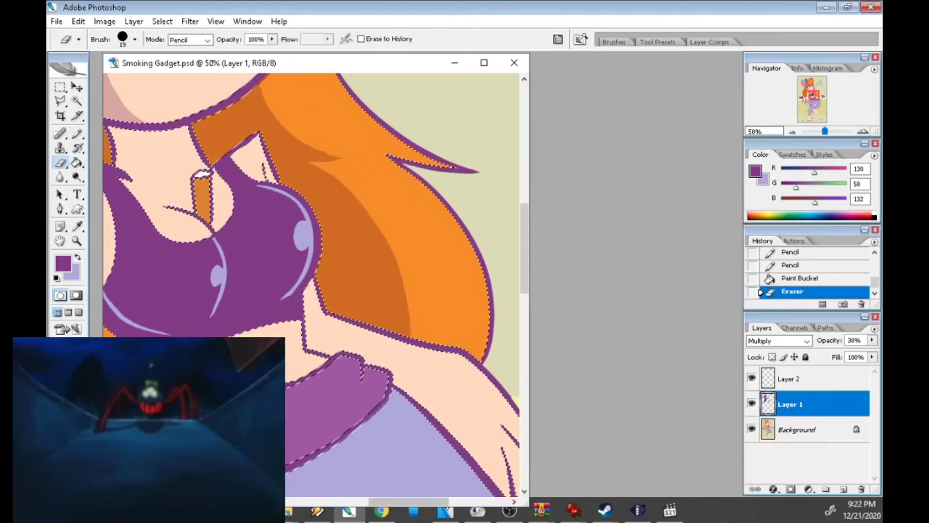
scroll(309, 285, "left", 9)
key("g")
left_click(501, 160)
Pencil shadow edges on the neck, chest, near arm and the hand around the can, and fill the shaded skin
key("b")
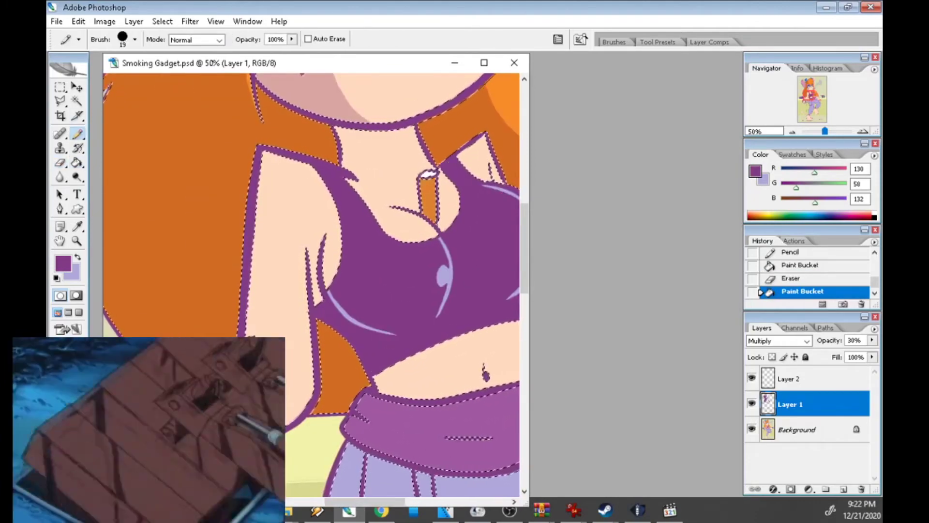
left_click_drag(373, 146, 414, 138)
left_click_drag(413, 137, 366, 145)
key("ctrl+z")
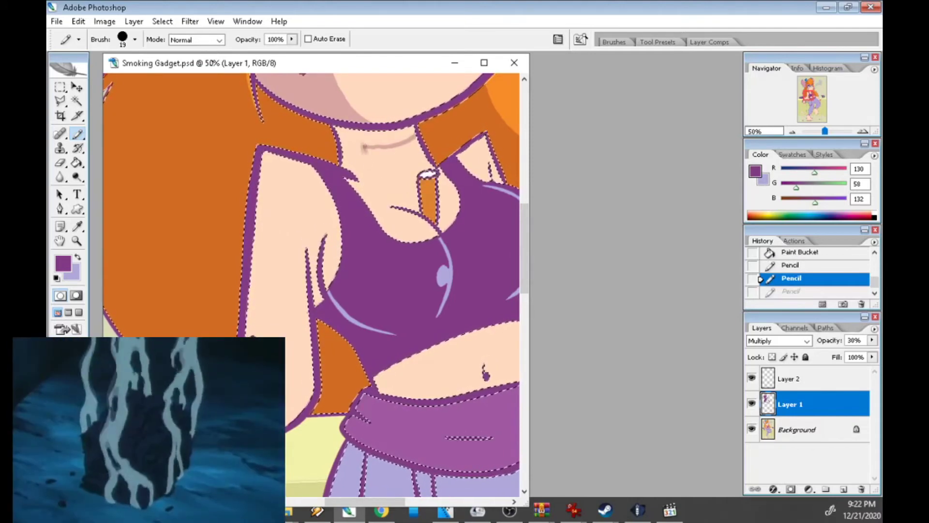
left_click_drag(372, 197, 378, 182)
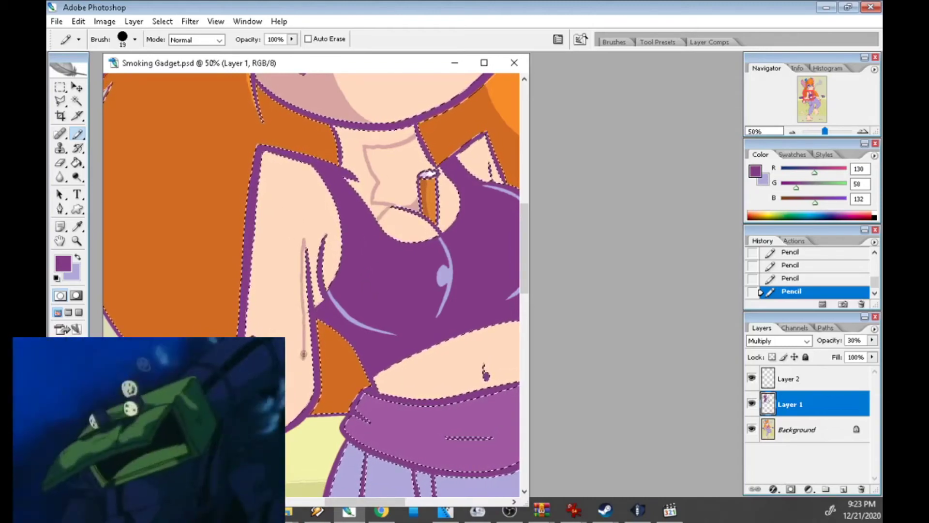
scroll(309, 285, "down", 5)
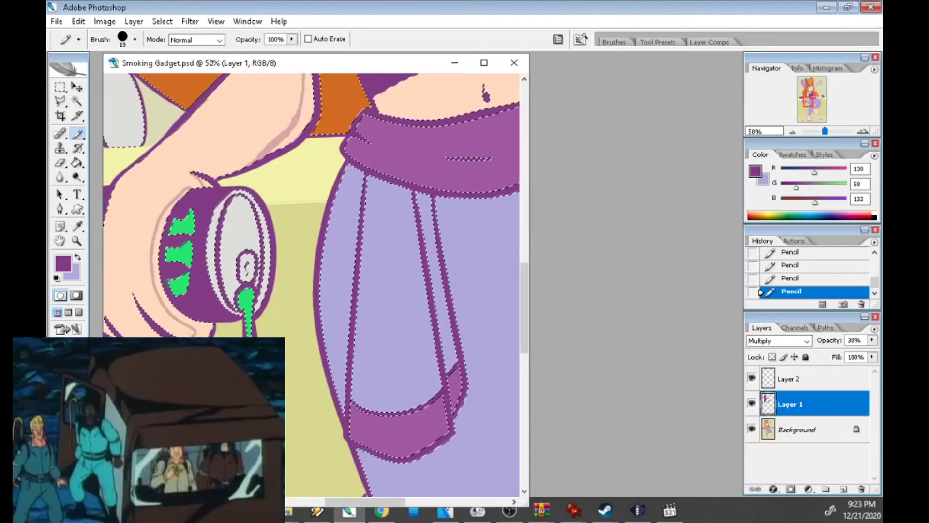
key("g")
left_click(146, 218)
Touch up the shadow along the edge of the cigarette tucked into the purple top
scroll(309, 286, "up", 4)
scroll(309, 285, "up", 3)
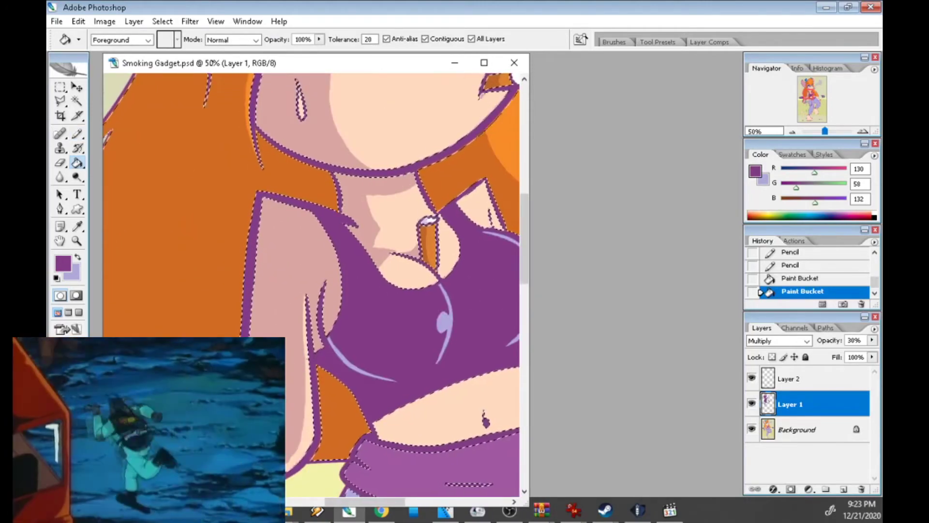
key("b")
left_click(438, 239)
left_click(438, 239)
left_click(438, 240)
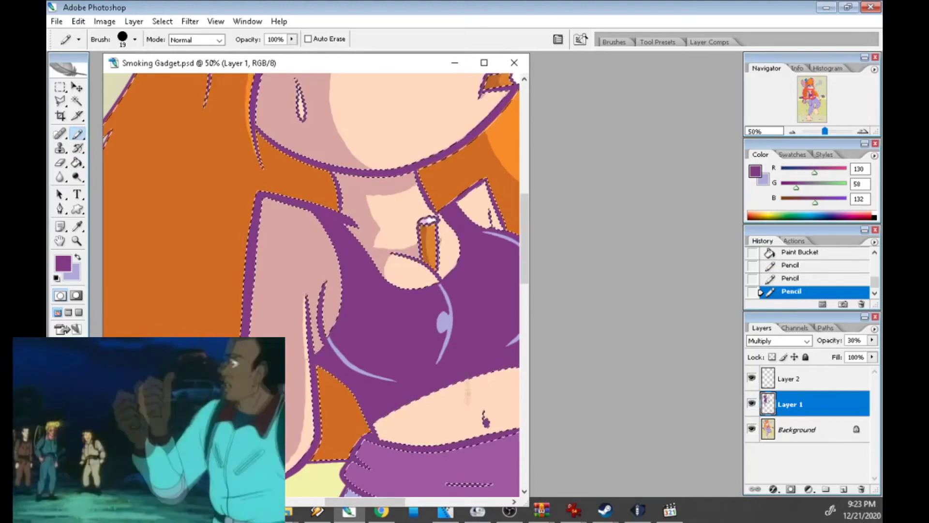
Draw a shadow edge down the midriff and purple waistband and fill the side nearest the can with shadow
scroll(312, 286, "down", 4)
scroll(312, 285, "right", 4)
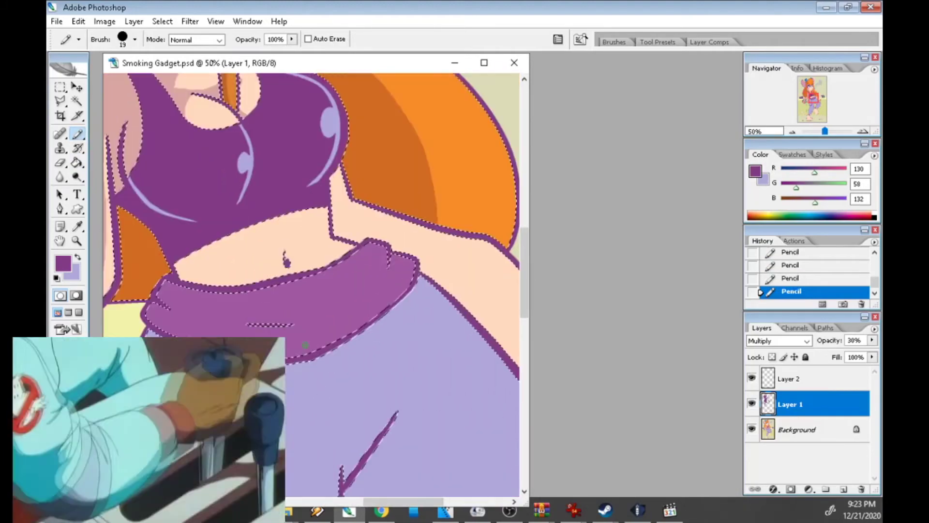
left_click_drag(224, 238, 243, 334)
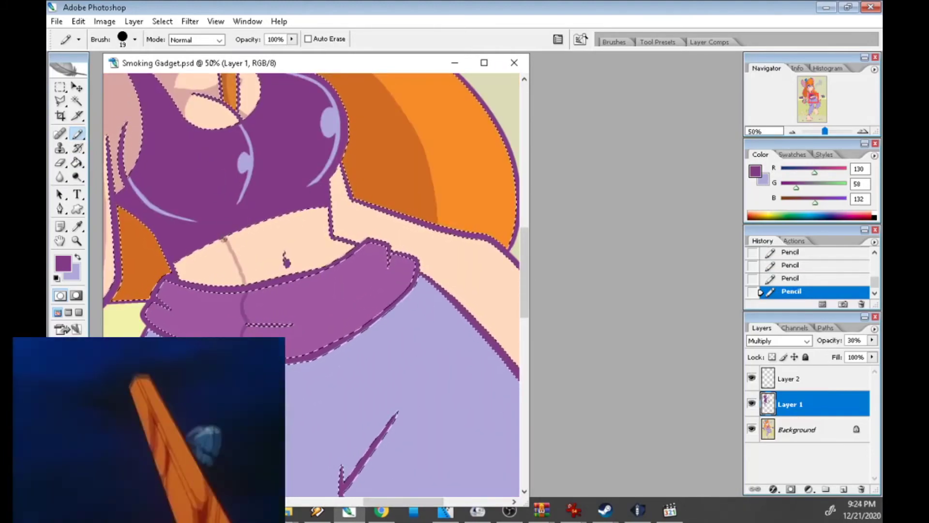
key("g")
left_click(203, 256)
left_click(194, 304)
Outline shadow edges along the far arm, hand and held cigarette, and fill their shaded areas
key("b")
left_click(237, 271)
scroll(290, 86, "up", 5)
scroll(289, 86, "right", 3)
left_click(290, 86)
scroll(362, 231, "down", 5)
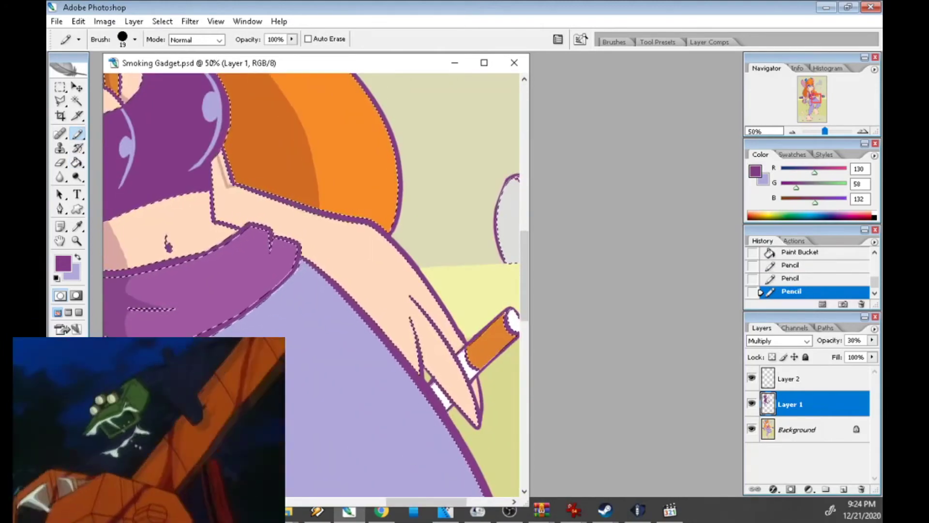
key("w")
key("b")
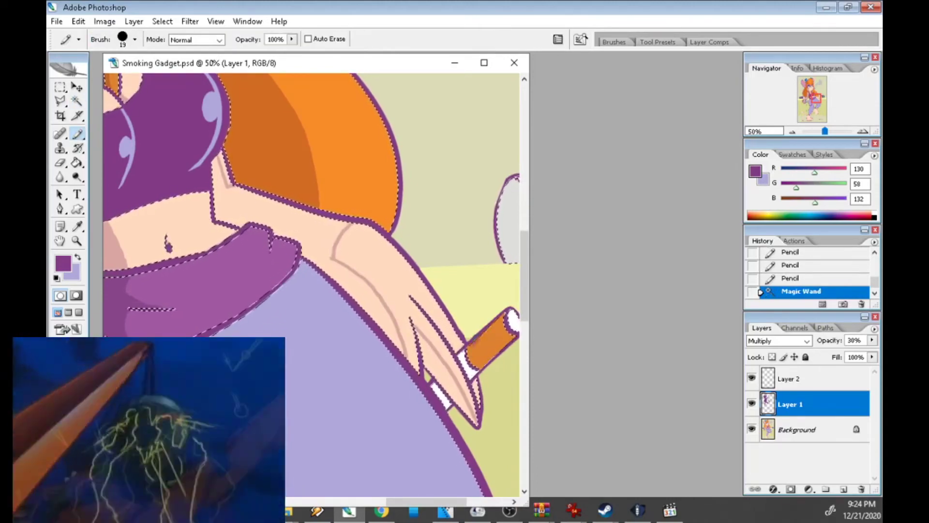
key("g")
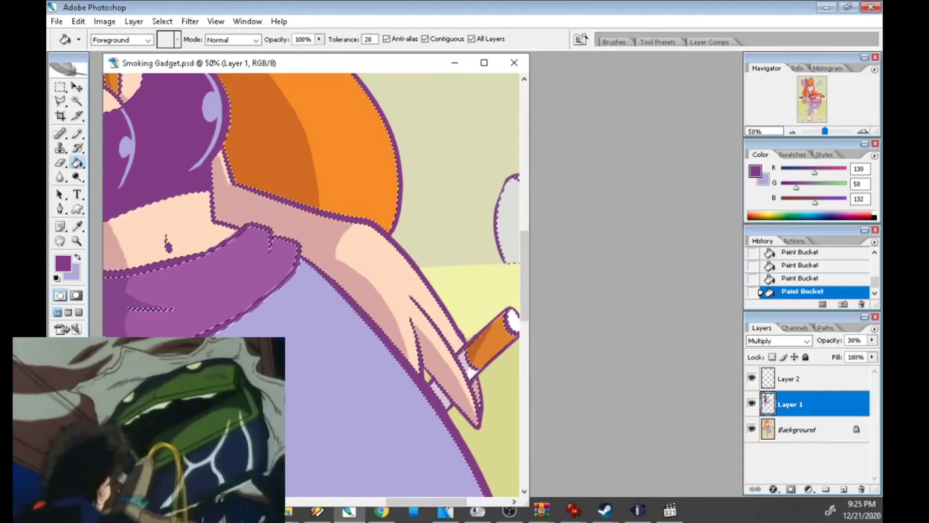
Pencil shadow edges down the upper trouser leg, below the waistband and around the knee crease, redrawing the crease edge
scroll(310, 285, "down", 5)
key("b")
left_click_drag(249, 133, 261, 334)
mouse_move(359, 141)
left_mouse_down()
mouse_move(364, 208)
mouse_move(438, 201)
left_mouse_up()
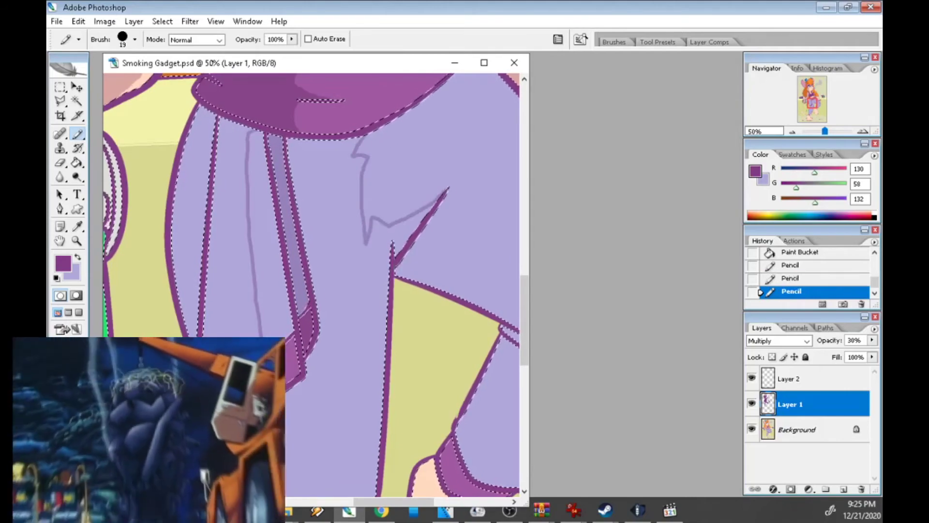
key("ctrl+z")
left_click_drag(391, 222, 452, 177)
left_click_drag(414, 245, 445, 290)
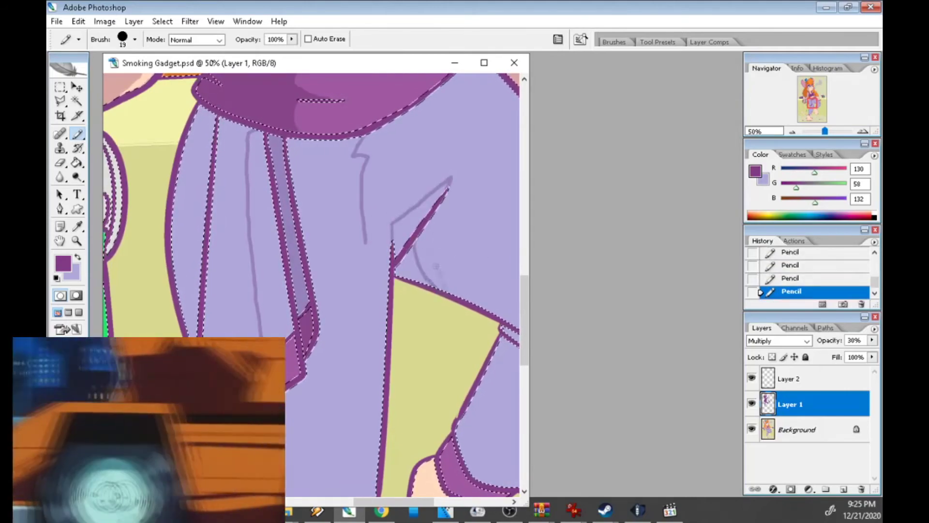
Draw a jagged shadow edge down the lower trouser leg, redo it closer to the outline, and fill the trousers' shaded areas
scroll(310, 285, "down", 5)
scroll(312, 286, "down", 2)
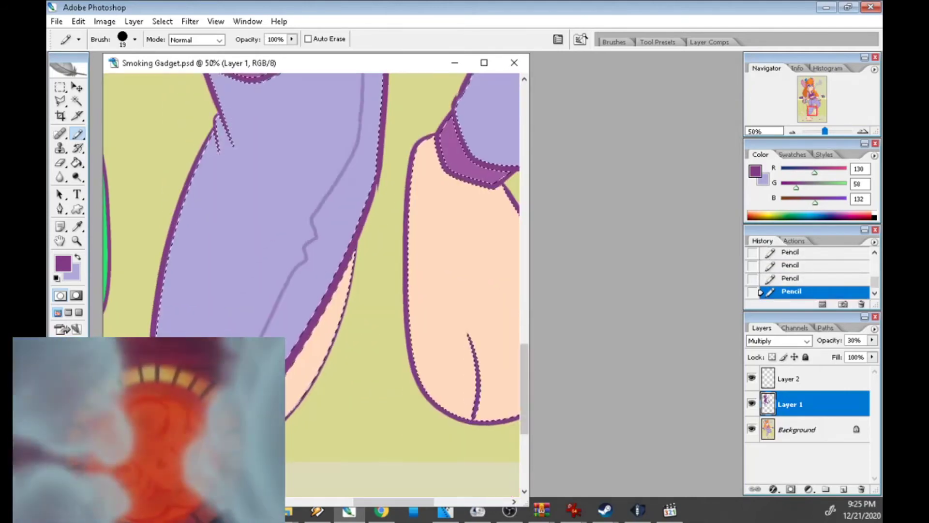
key("ctrl+z")
key("g")
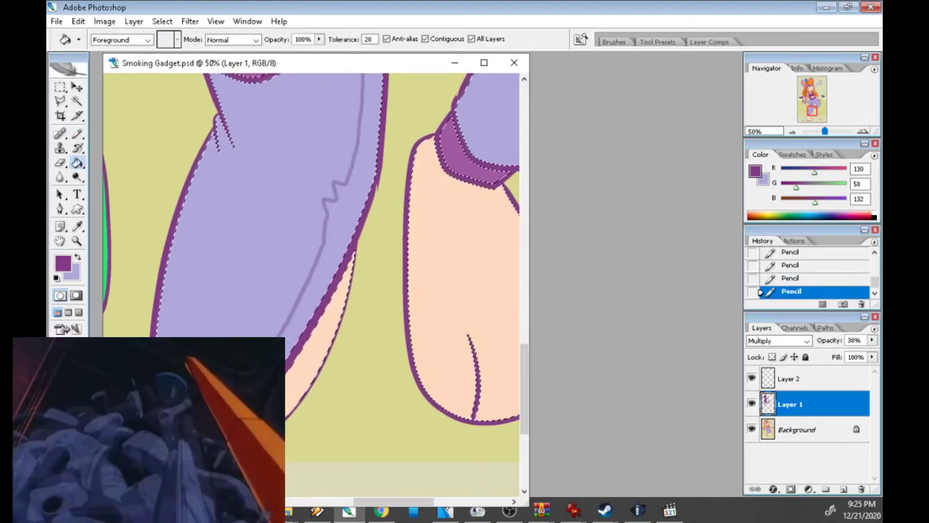
left_click(290, 126)
scroll(310, 286, "up", 5)
left_click(426, 271)
Draw shadow edges down the ankle and across the foot below the trouser cuff, and fill their shaded sides
scroll(309, 286, "down", 10)
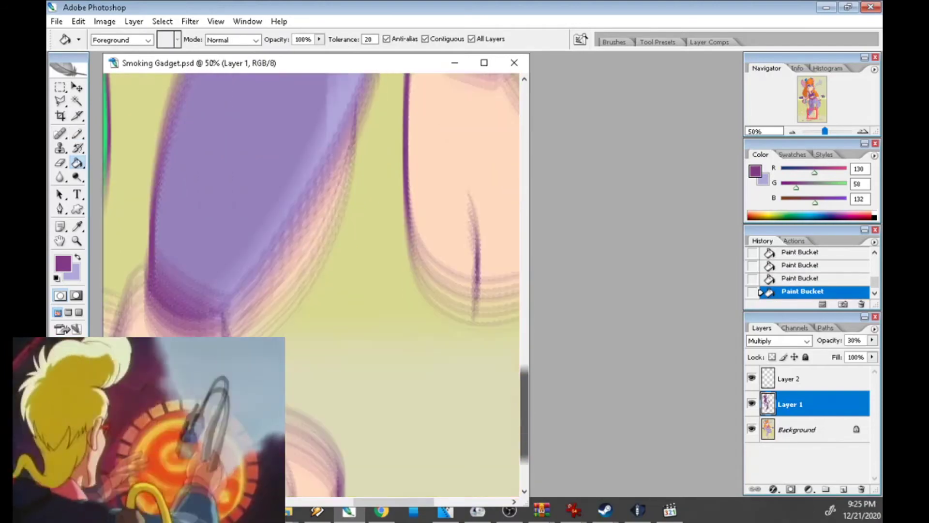
key("b")
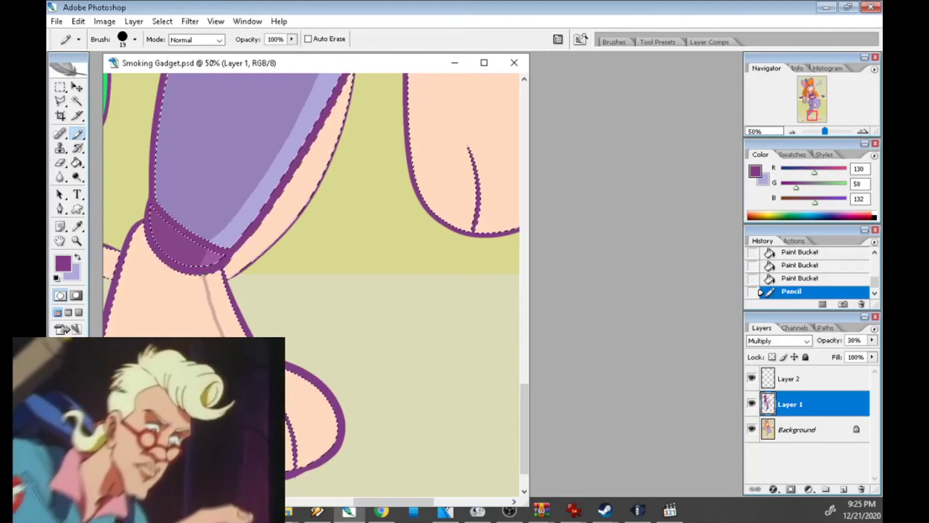
left_click_drag(201, 274, 208, 297)
left_click_drag(208, 298, 221, 335)
key("g")
left_click(155, 300)
key("b")
left_click_drag(467, 145, 474, 230)
key("g")
left_click(300, 426)
Undo the full shadow fill on the skin strip behind the lower trouser leg and pencil a shadow edge along the strip
scroll(310, 285, "left", 2)
left_click(312, 218)
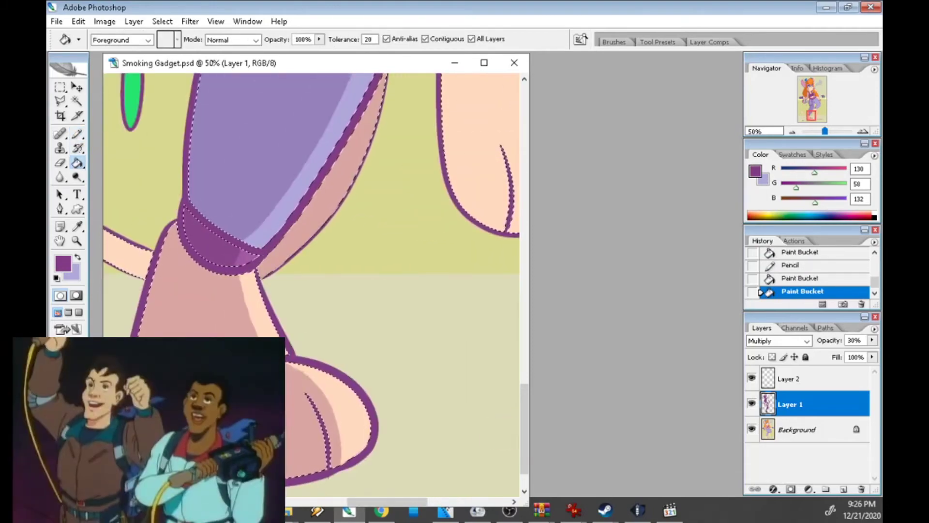
key("ctrl+z")
scroll(309, 286, "up", 3)
key("b")
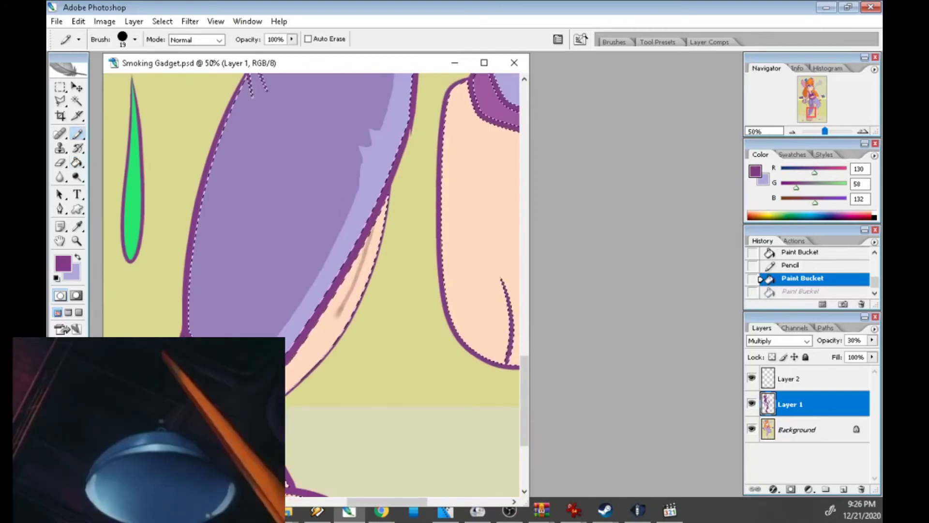
left_click_drag(368, 242, 346, 300)
Close the gap in the tail's underside with a pencil stroke and fill the whole skin-coloured tail with shadow
scroll(313, 286, "left", 3)
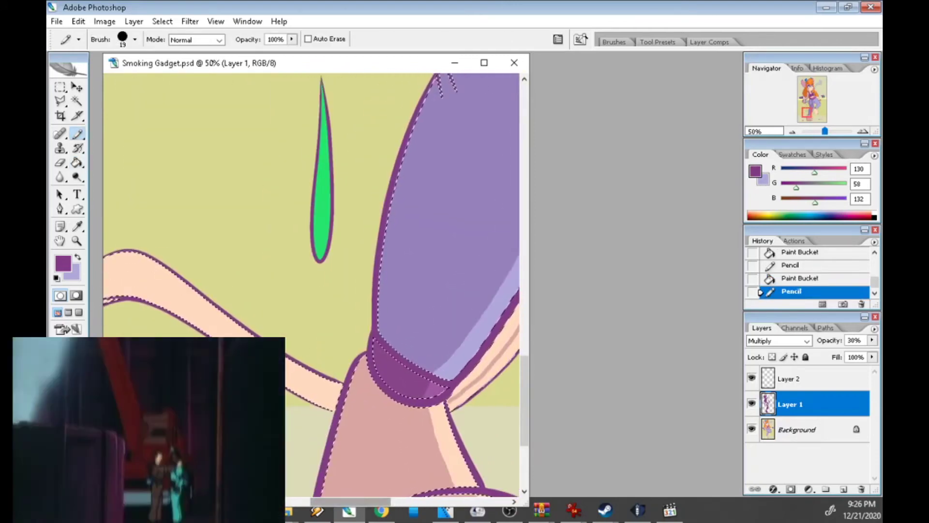
scroll(312, 285, "left", 3)
left_click_drag(252, 301, 264, 298)
key("g")
left_click(368, 339)
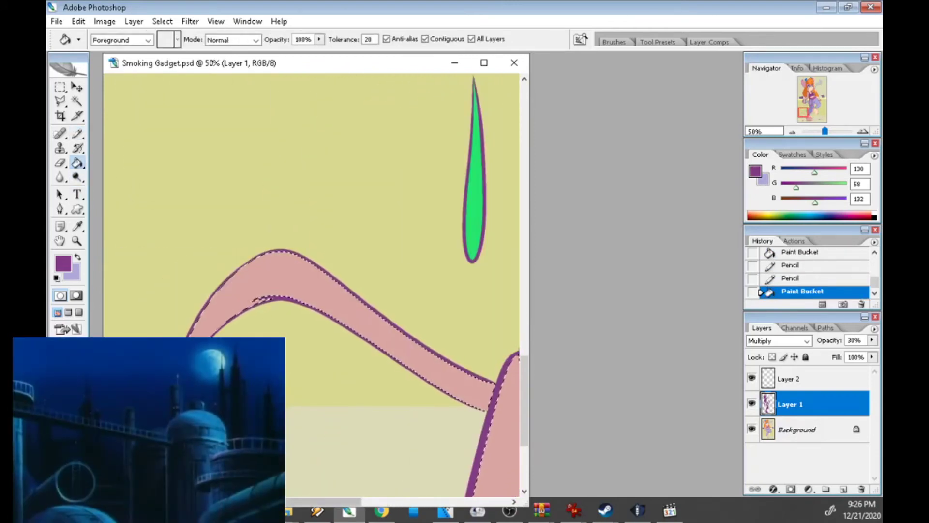
Fill the skin strip behind the lower trouser leg with shadow and pencil a shadow edge along the raised thigh from crotch crease to knee
scroll(312, 286, "right", 6)
left_click(343, 223)
scroll(313, 285, "right", 3)
scroll(312, 285, "up", 5)
key("b")
key("ctrl+z")
left_click_drag(213, 181, 329, 344)
scroll(320, 362, "down", 5)
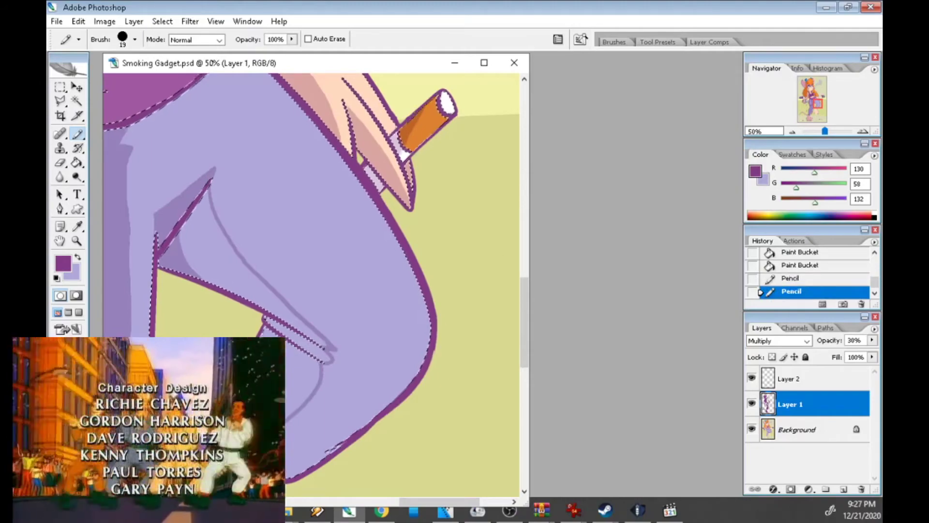
Pencil shadow edges down the raised calf, its cuff and the bare foot below, and fill their shaded sides
left_click_drag(348, 285, 428, 197)
left_click_drag(392, 193, 430, 77)
left_click_drag(387, 290, 426, 97)
scroll(312, 286, "down", 3)
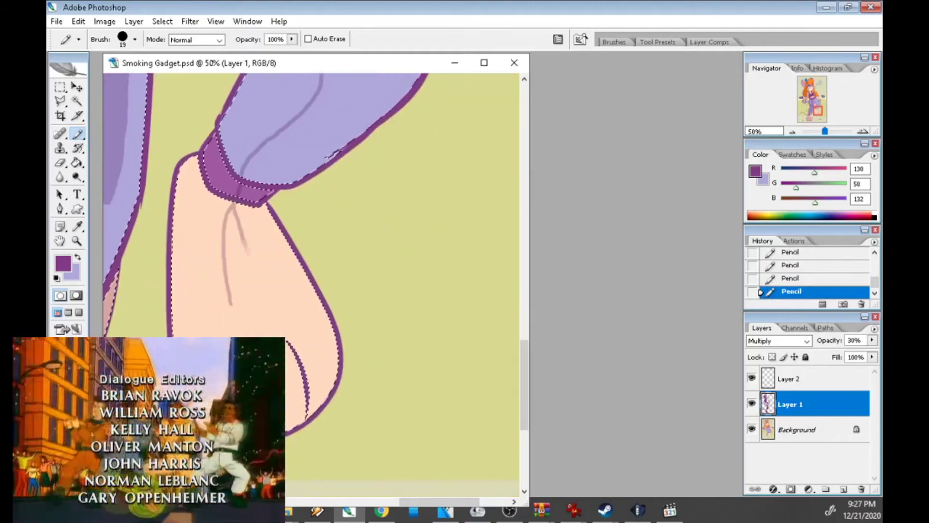
key("g")
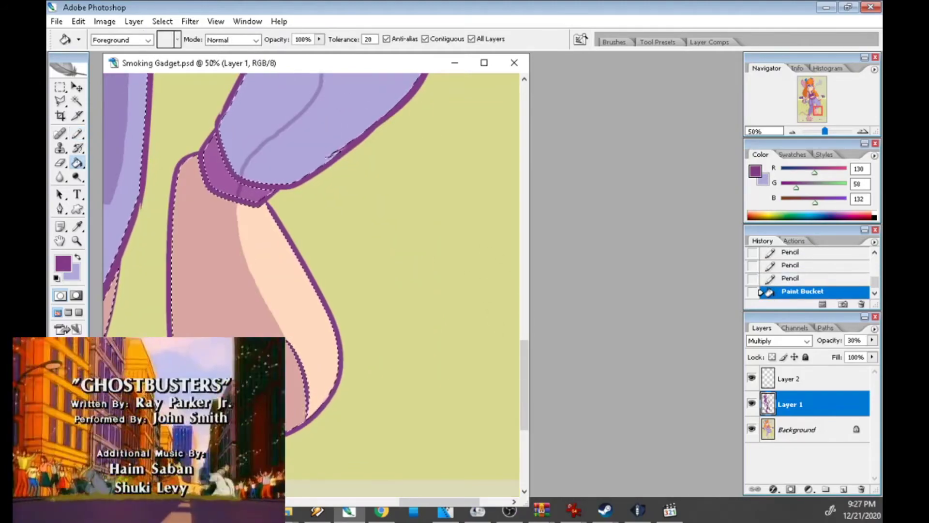
Make Layer 2 active, set the foreground colour to magenta (RGB 248, 0, 255) and pencil highlight stripes on the goggles beside the pink ear
scroll(310, 285, "up", 10)
scroll(311, 285, "up", 10)
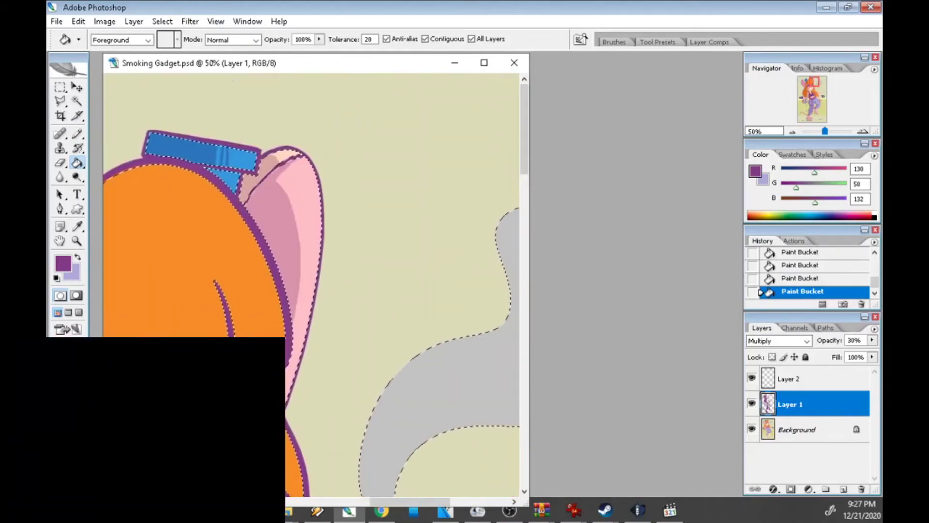
left_click(789, 379)
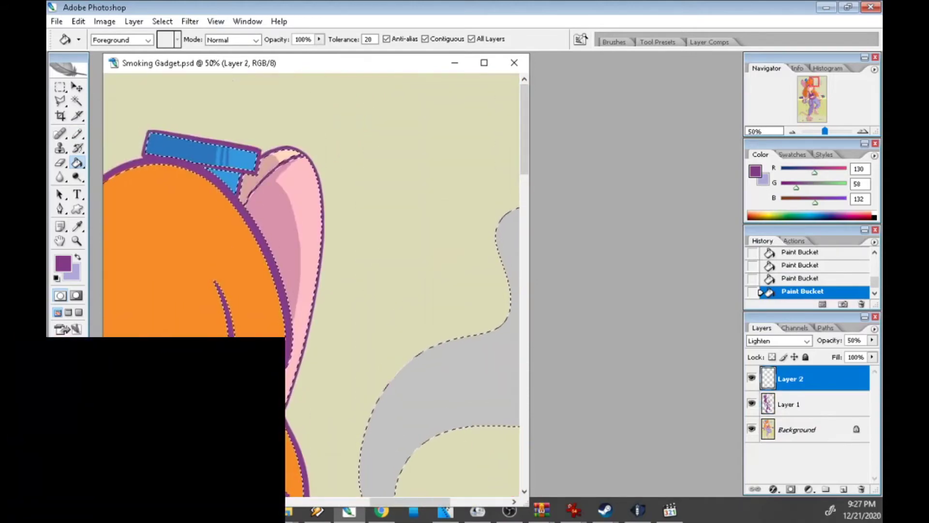
left_click(63, 264)
left_click(737, 218)
key("b")
key("Tab")
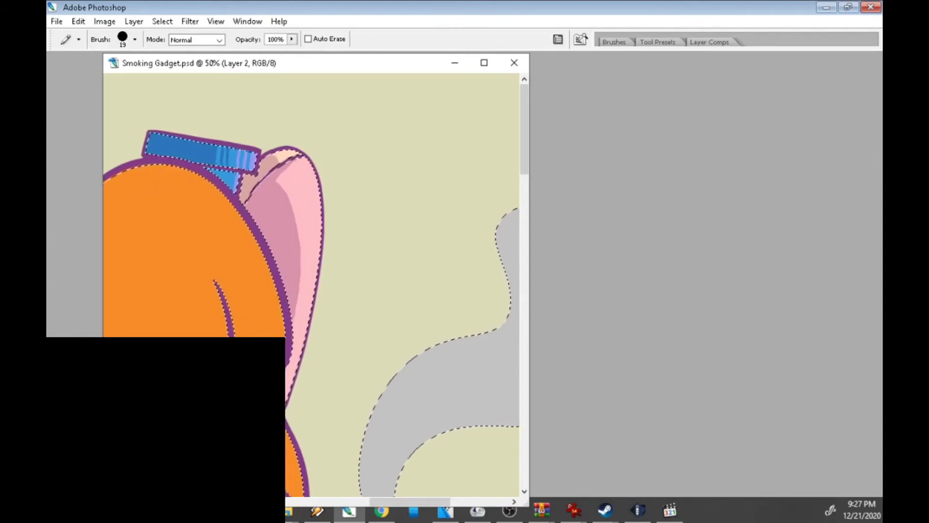
key("Tab")
Draw and fill highlights on the crown and outer edge of the hair, and add a small dot and a line along the fringe
mouse_move(150, 170)
left_mouse_down()
mouse_move(208, 193)
mouse_move(277, 356)
left_mouse_up()
key("g")
left_click(177, 187)
key("b")
left_click(197, 248)
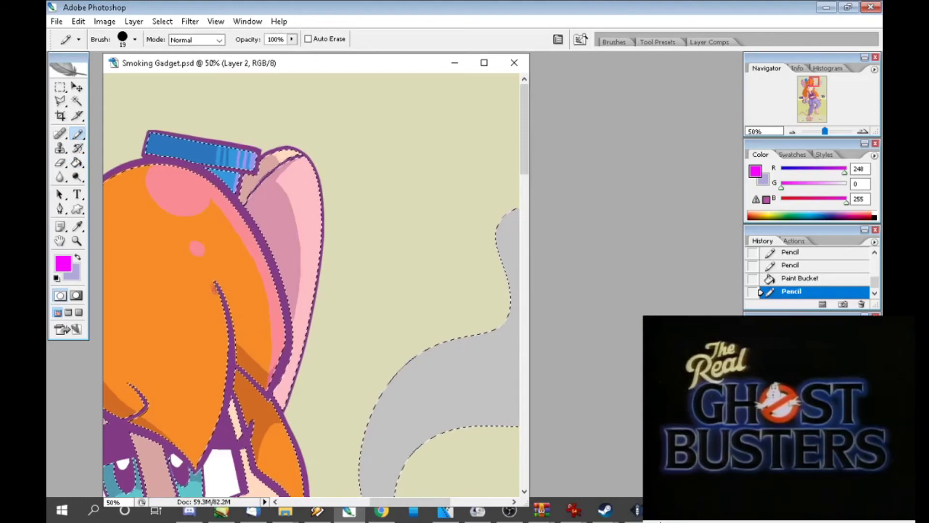
left_click_drag(213, 286, 222, 377)
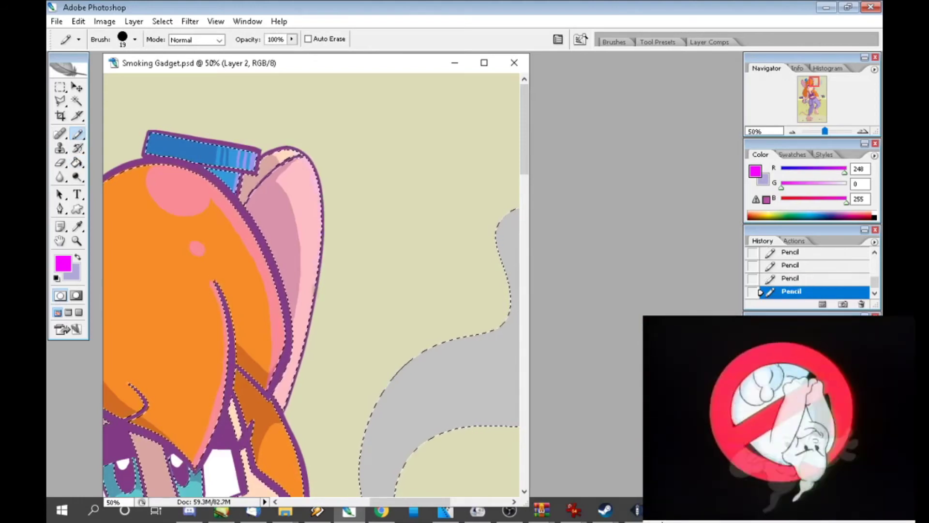
Pencil highlights on the nose, cheek and outer edge of the long hair, with an oval spot near the hair's lower curve
scroll(310, 285, "down", 3)
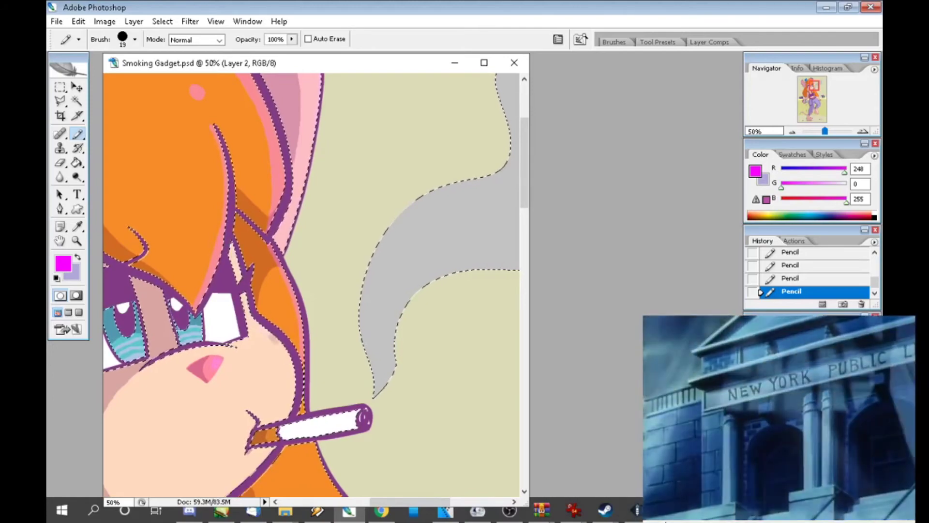
scroll(310, 286, "down", 4)
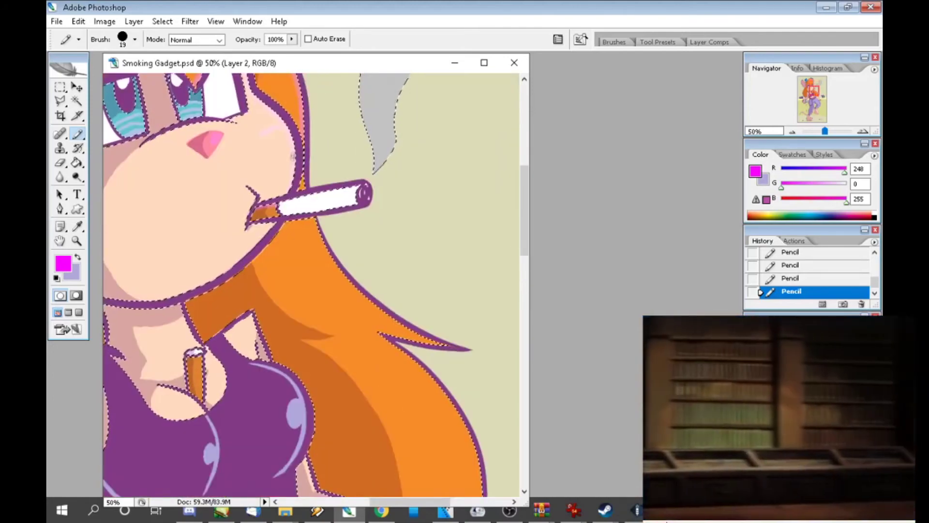
scroll(310, 285, "up", 3)
scroll(310, 286, "down", 3)
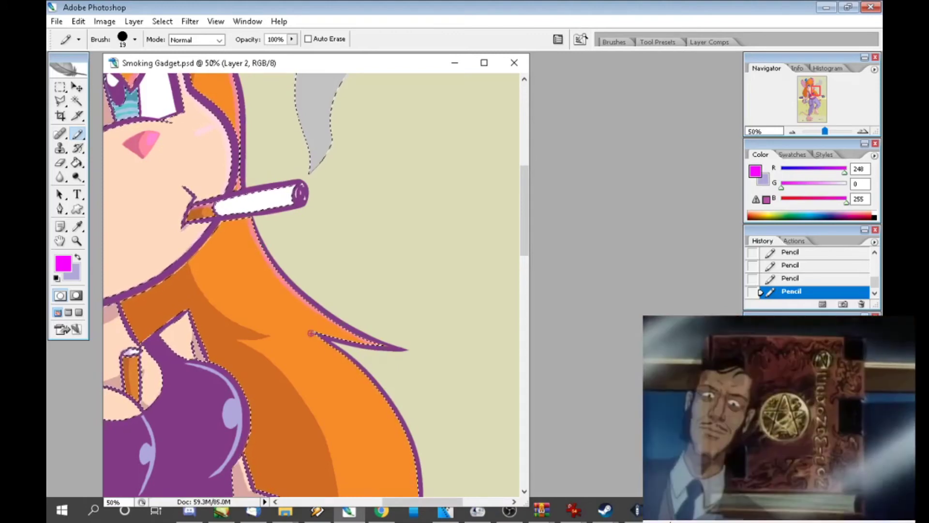
scroll(372, 196, "down", 3)
left_click_drag(400, 257, 403, 281)
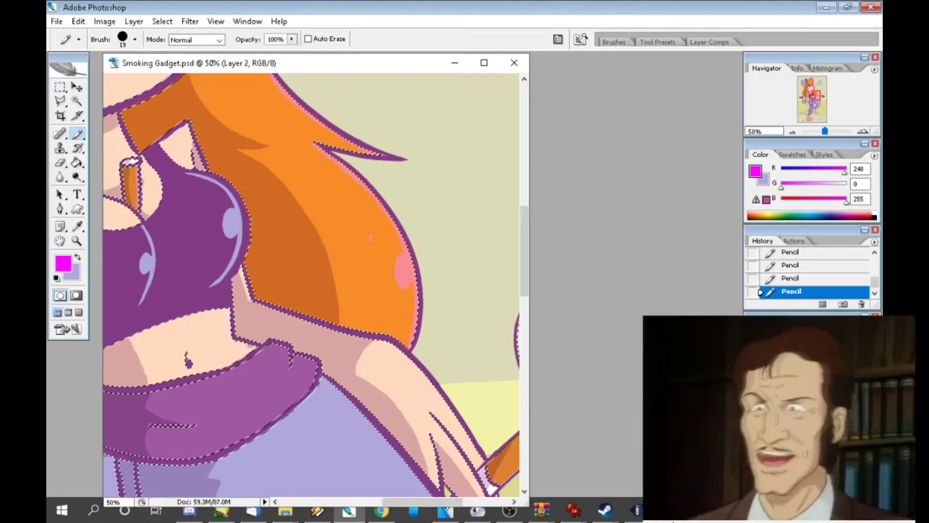
Pencil highlights along the edge of the waist sash, the outer forearm and the top of the raised thigh
left_click_drag(314, 357, 297, 394)
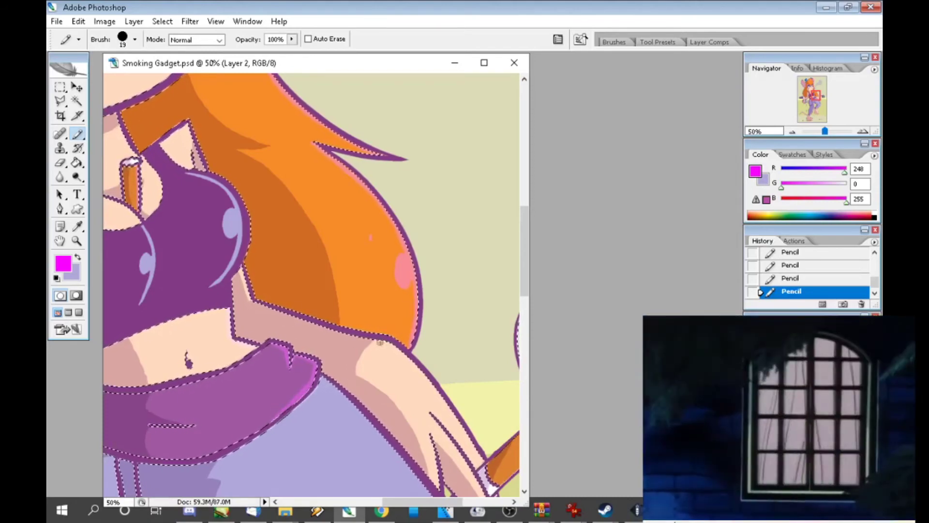
left_click_drag(385, 344, 485, 471)
scroll(311, 286, "down", 5)
scroll(311, 285, "right", 5)
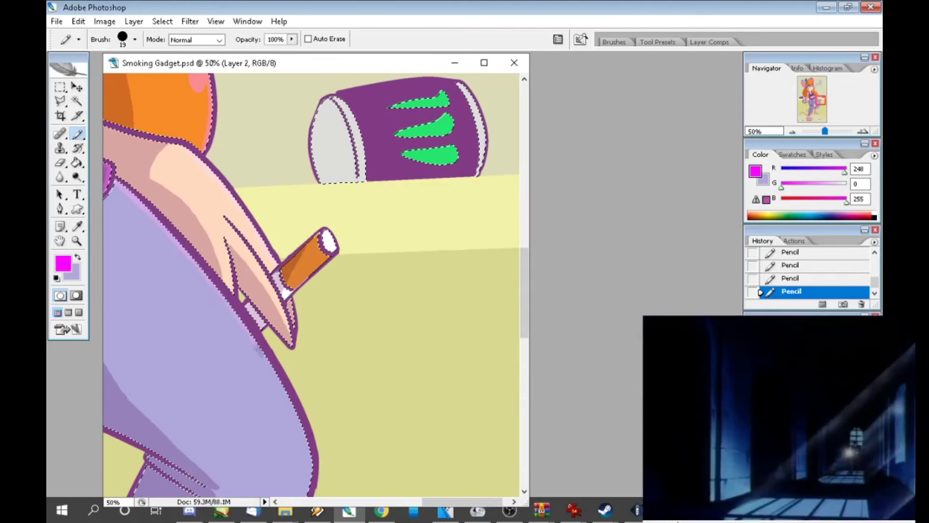
Pencil highlights along the raised knee's outer edge and down the outer edge of the raised foot
scroll(312, 286, "down", 3)
scroll(311, 286, "down", 2)
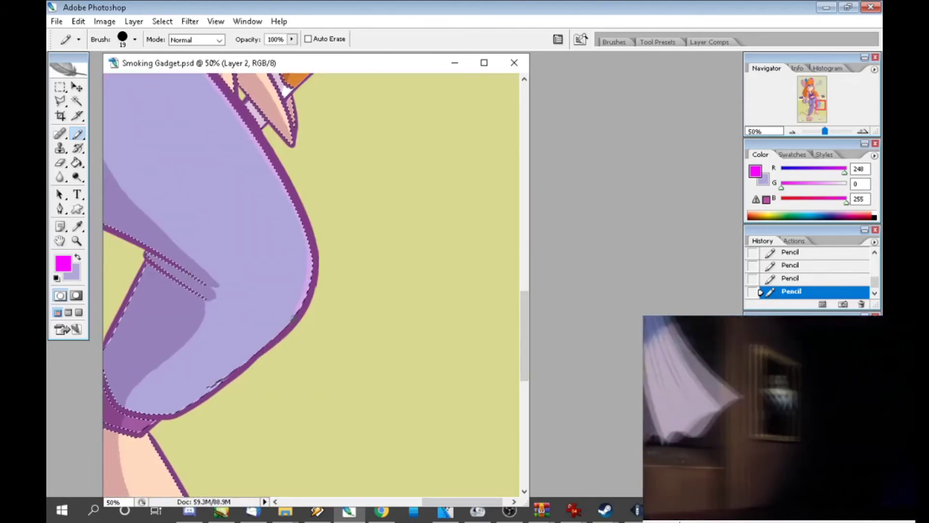
scroll(311, 286, "down", 3)
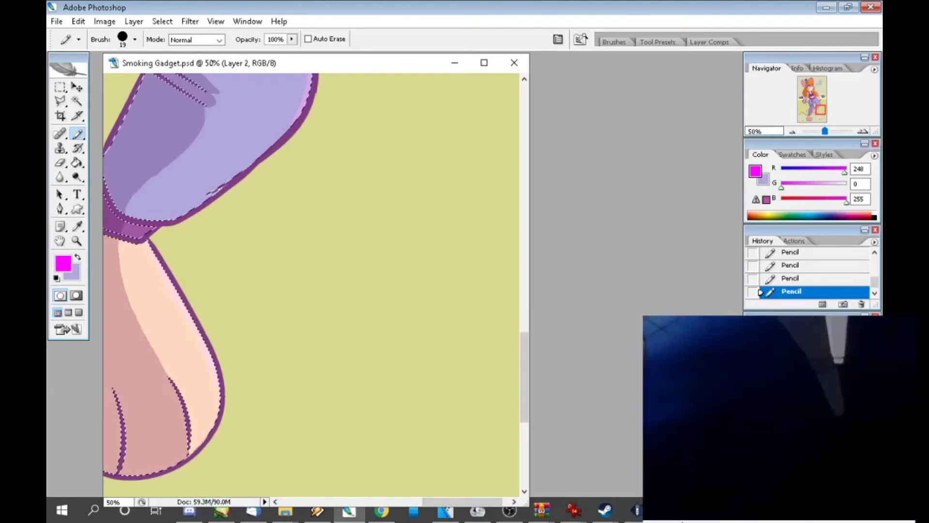
mouse_move(445, 510)
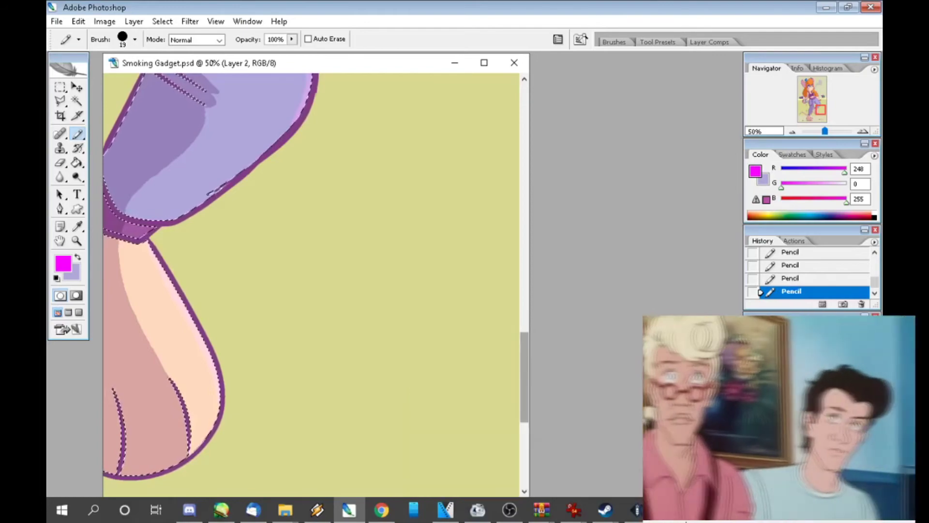
Step back the last two pencil strokes and draw highlights along the edges of the sash's hanging ends
scroll(314, 280, "up", 10)
left_click_drag(373, 63, 384, 60)
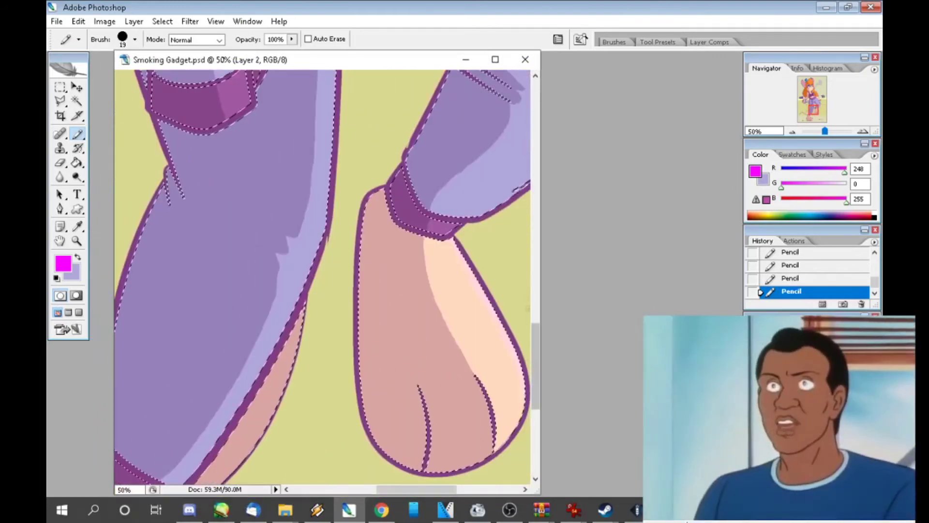
key("ctrl+alt+z")
key("ctrl+alt+z")
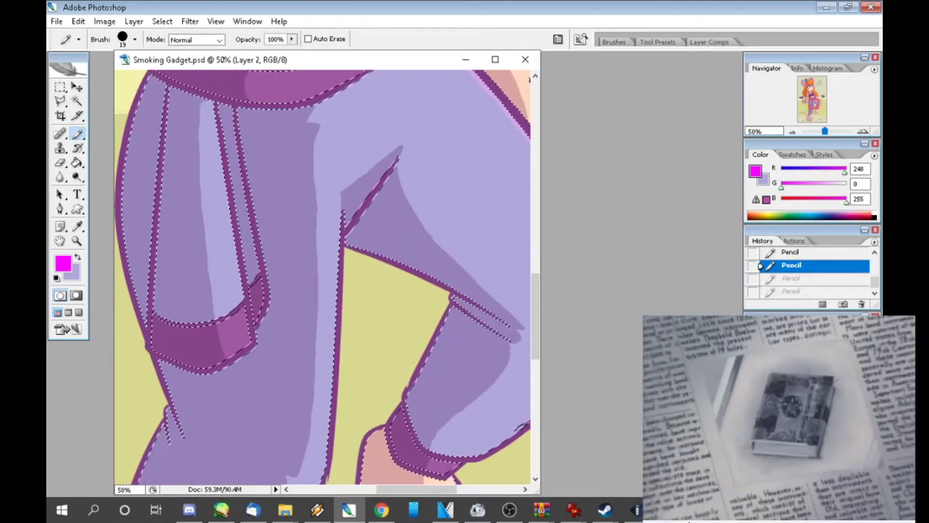
key("ctrl+shift+z")
key("ctrl+shift+z")
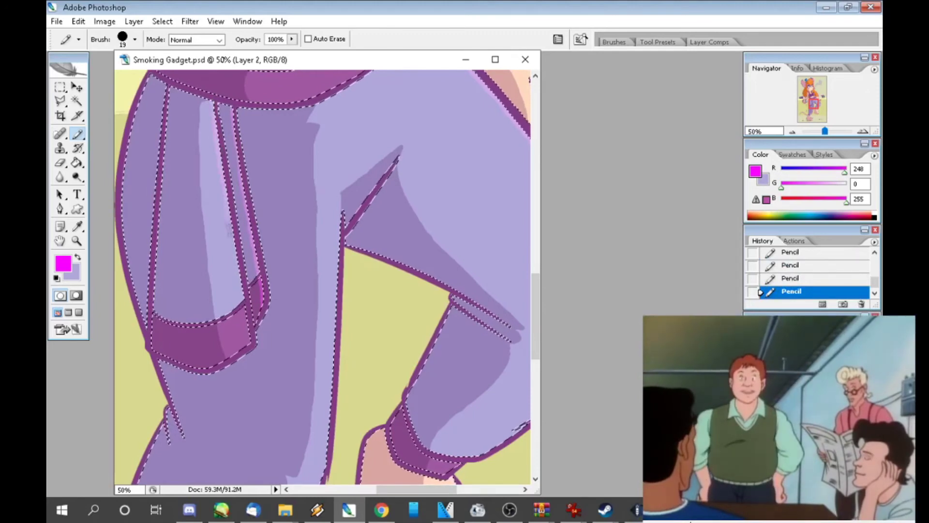
Pencil highlights on the hanging sash's hem and along the outer edge of the skin strip behind the standing leg
scroll(323, 277, "down", 5)
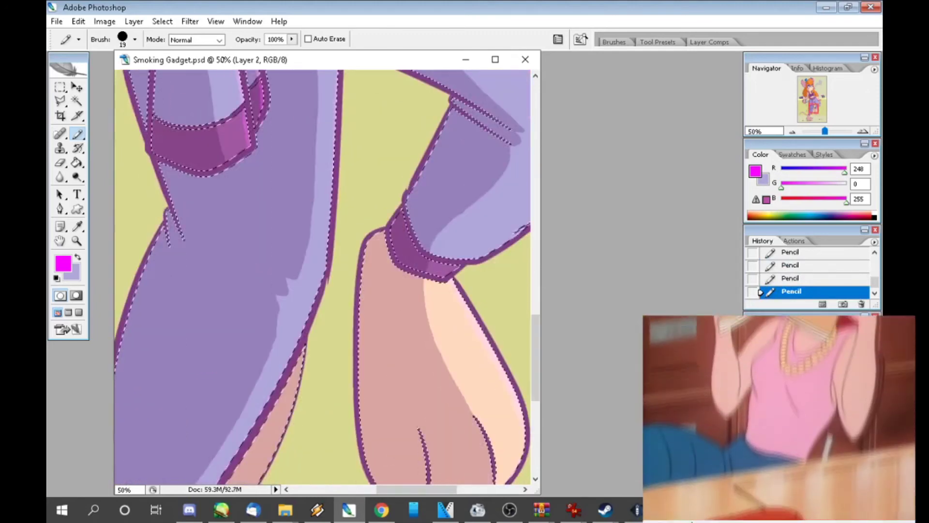
scroll(322, 276, "down", 3)
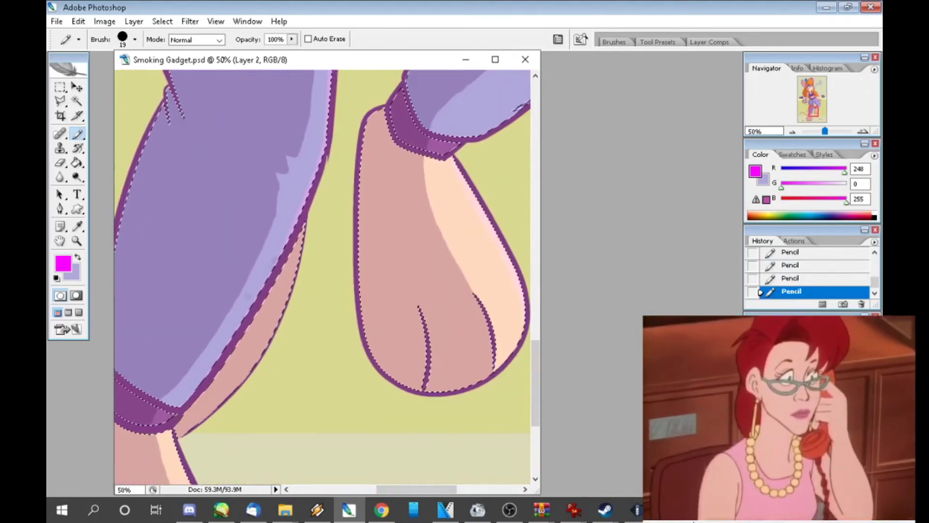
key("ctrl+z")
key("ctrl+z")
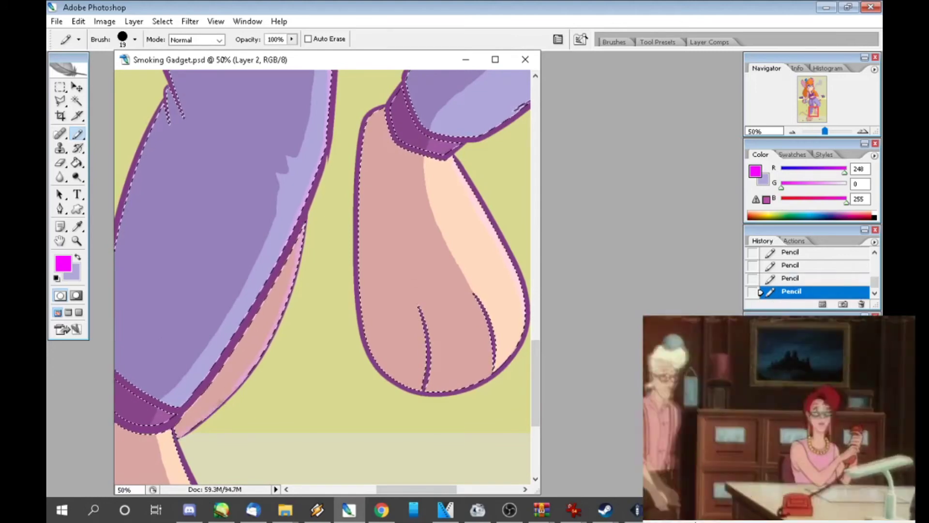
scroll(322, 277, "down", 4)
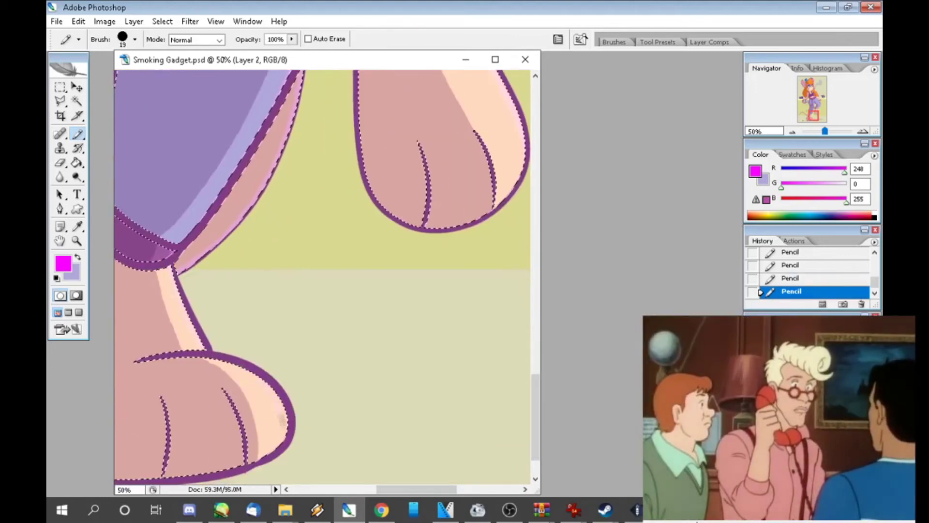
Set a purple shadow colour (RGB 152, 3, 150) and pencil shadows on the two crushed cigarette butts on Layer 1
scroll(322, 277, "left", 5)
scroll(338, 480, "down", 2)
scroll(338, 480, "left", 5)
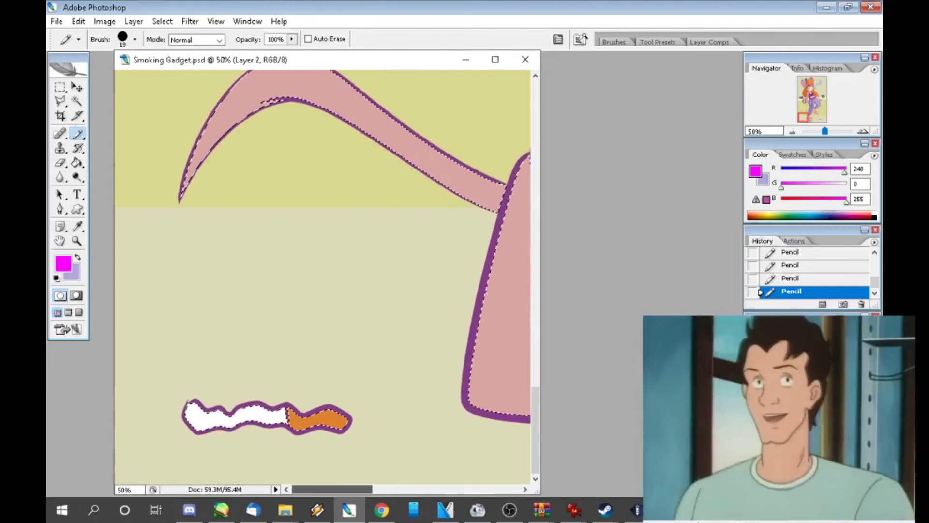
left_click(78, 257)
left_click(63, 264)
left_click(628, 255)
left_click(737, 219)
key("b")
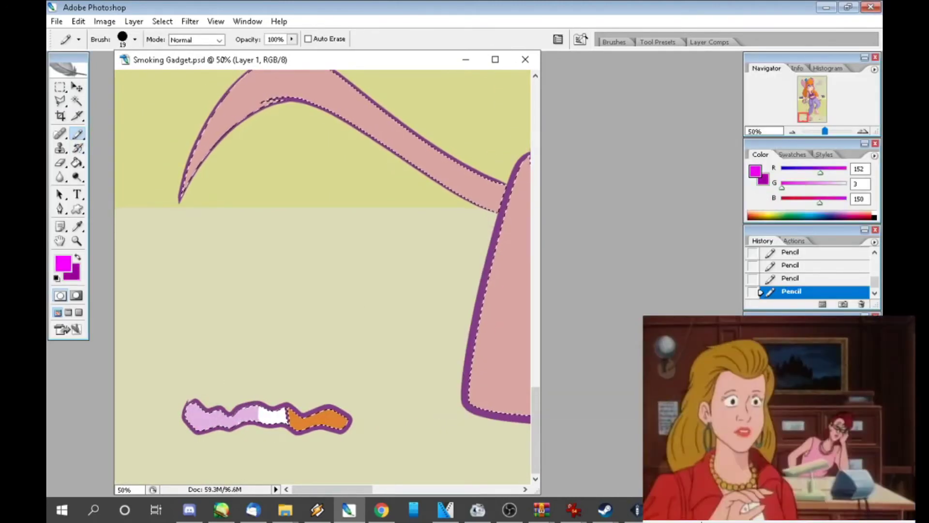
scroll(323, 277, "right", 5)
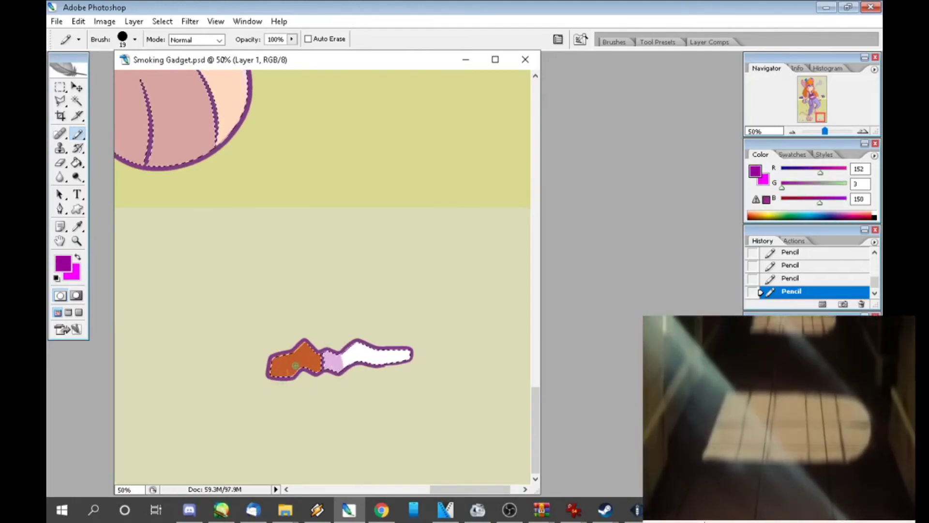
Return to the head and, on Layer 2 with magenta, pencil highlights on the larger goggle lens and the shaded cheek
key("ctrl+minus")
key("ctrl+minus")
key("ctrl+minus")
key("ctrl+minus")
key("z")
key("ctrl+plus")
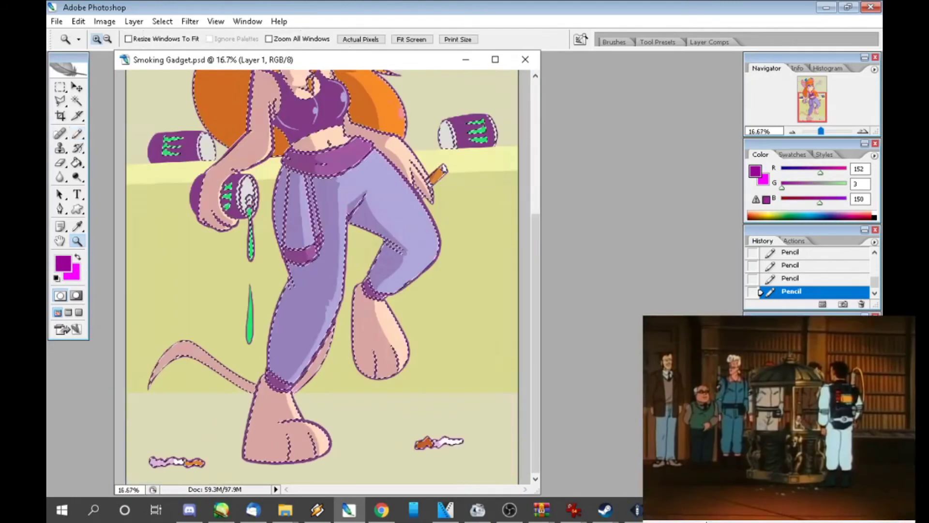
key("ctrl+plus")
scroll(323, 277, "up", 15)
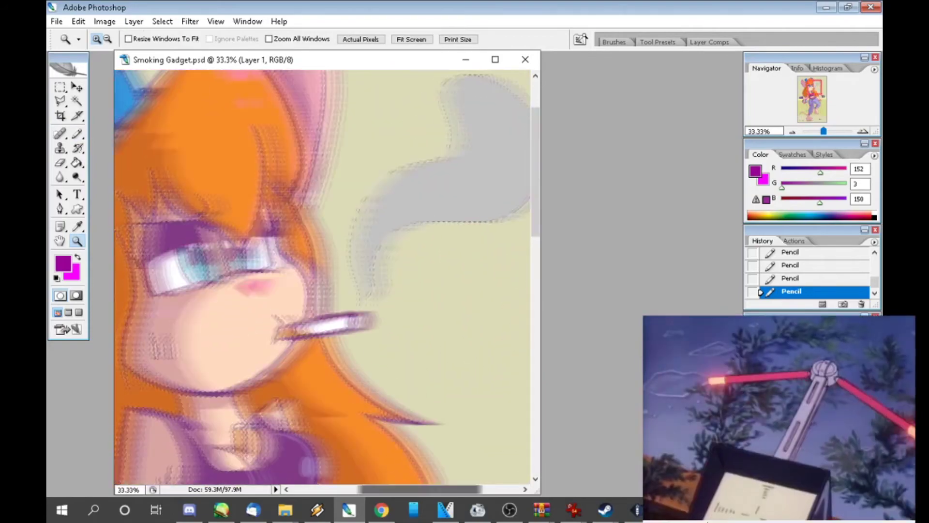
scroll(322, 277, "up", 3)
key("x")
key("b")
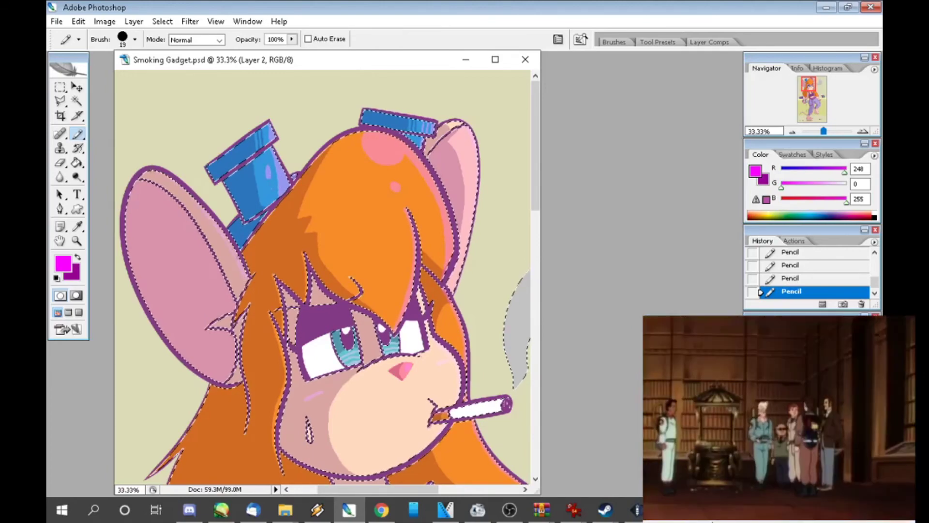
Pencil a small magenta highlight on the hair strand beside the face
scroll(323, 277, "down", 3)
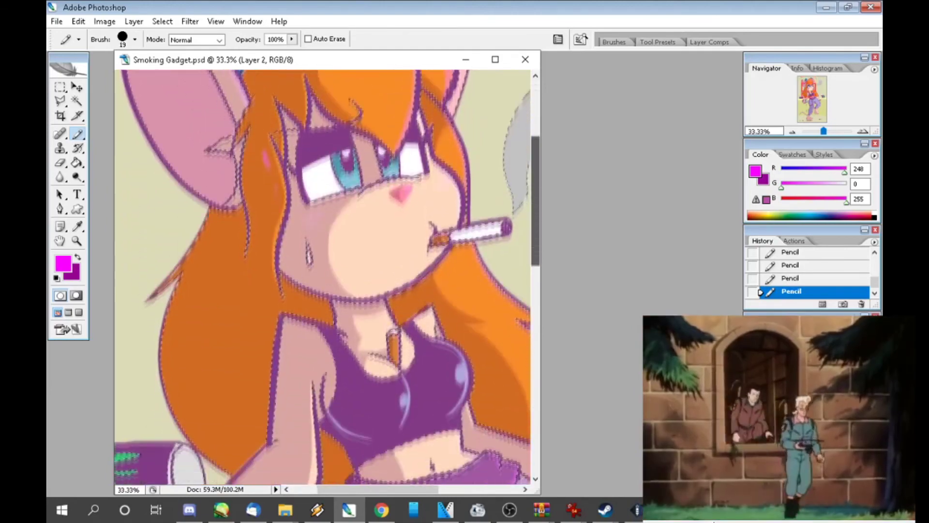
scroll(323, 277, "down", 6)
key("ctrl+z")
key("ctrl+z")
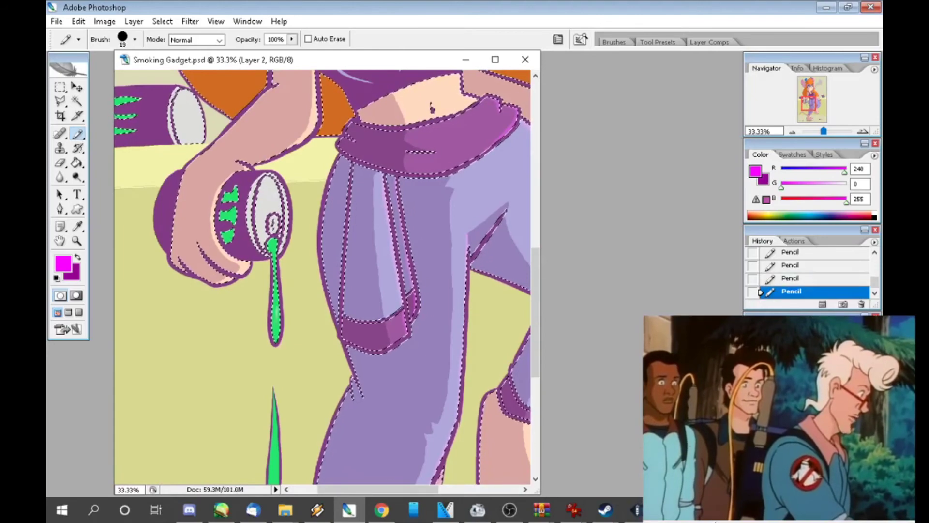
Add the falling green drop to the selection and pencil purple shadows on the green drips on Layer 1
key("w")
left_click(274, 435, "shift")
scroll(323, 276, "down", 2)
key("b")
key("x")
scroll(322, 276, "up", 4)
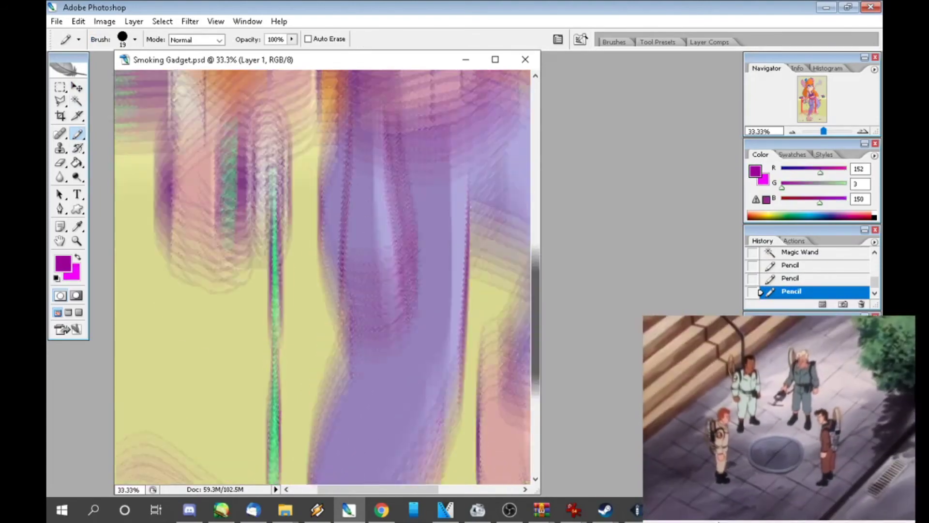
scroll(322, 277, "left", 3)
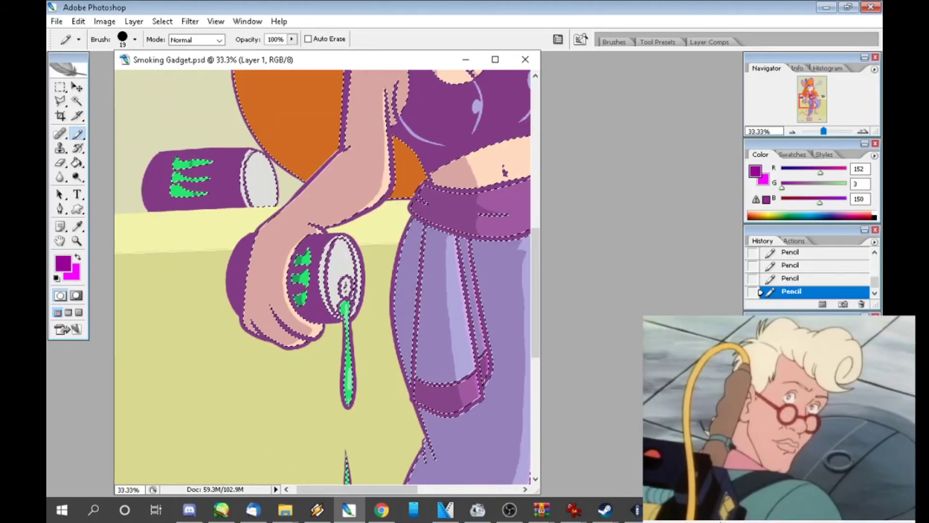
Fill the green claw marks on the lying can with shadow and switch back to the magenta pencil on Layer 2
key("g")
key("x")
key("b")
key("alt+bracketright")
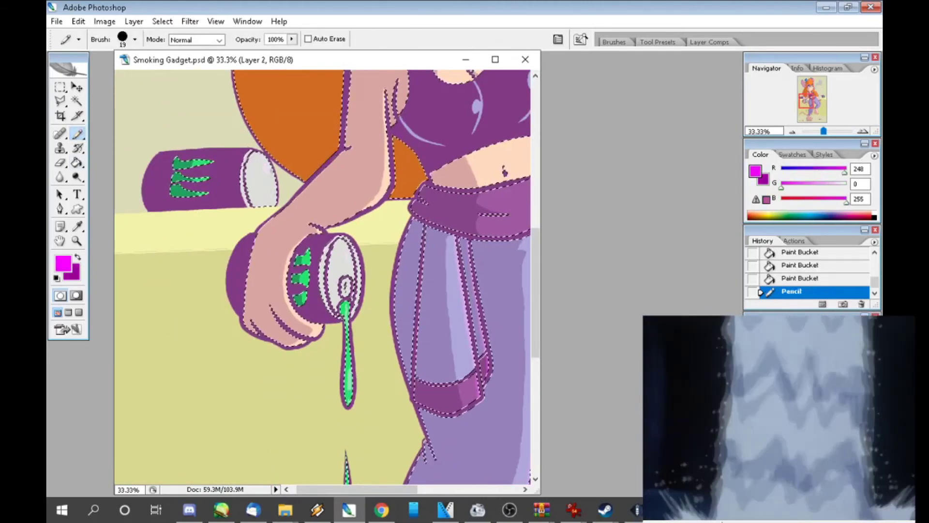
Finish the lying can beside the resting hand: purple shadow on Layer 1, magenta fill over its lid on Layer 2
scroll(323, 277, "right", 5)
key("alt+bracketleft")
key("x")
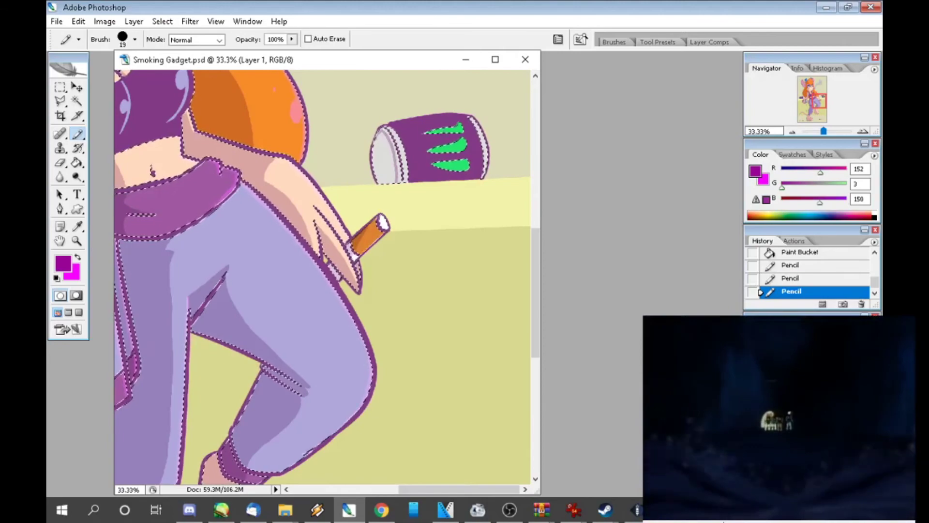
key("g")
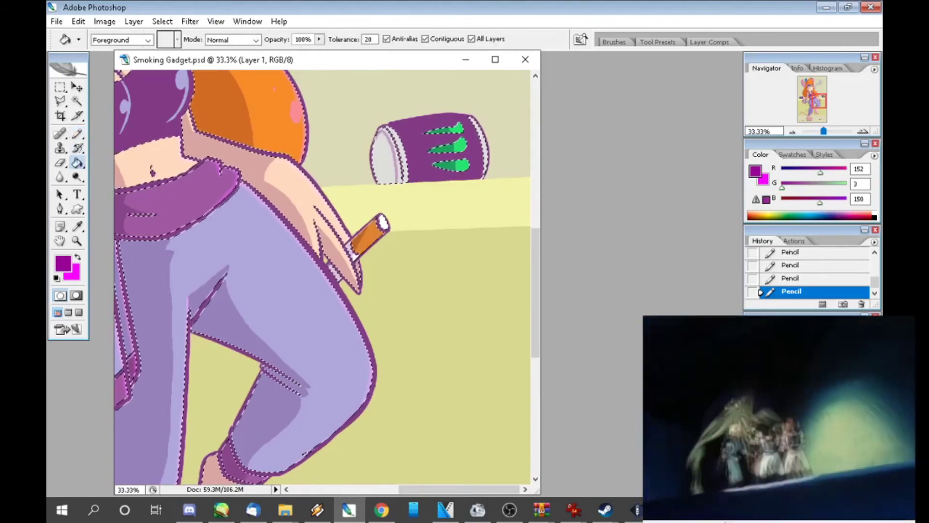
key("alt+bracketright")
key("x")
left_click(384, 158)
key("b")
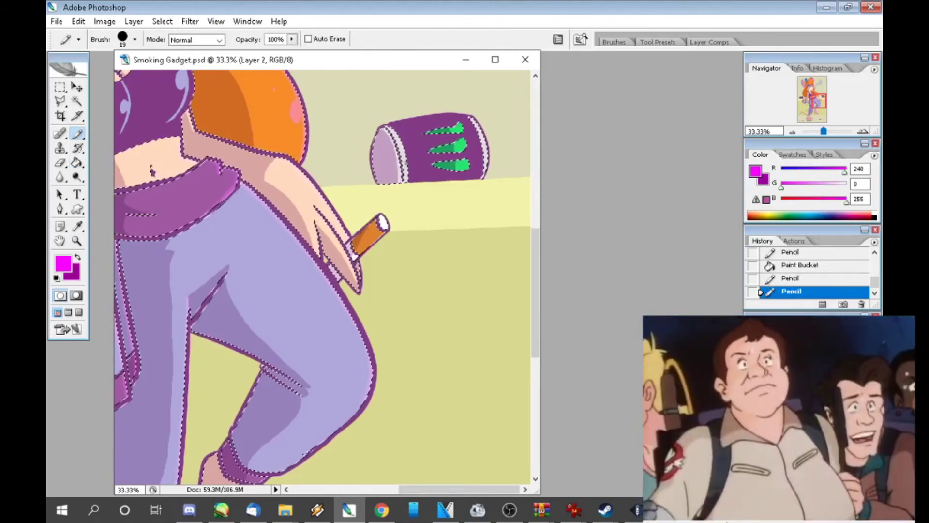
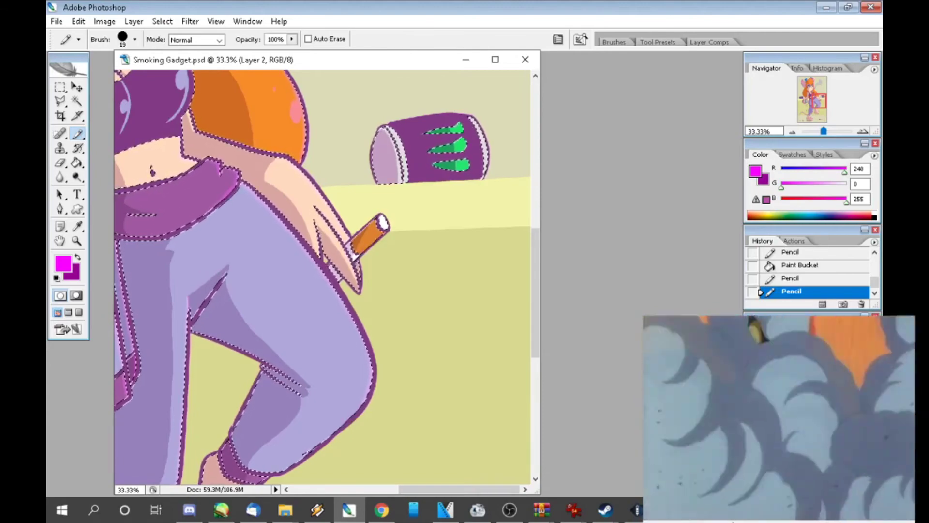
Add a new Layer 3 and change its blending mode and opacity
key("ctrl+shift+alt+n")
left_click(775, 337)
left_click(774, 88)
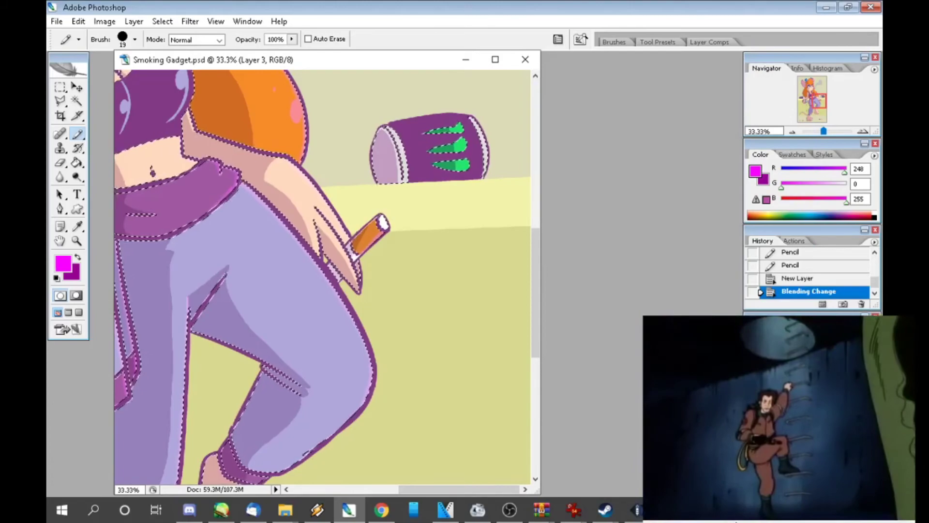
key("Tab")
scroll(322, 277, "up", 5)
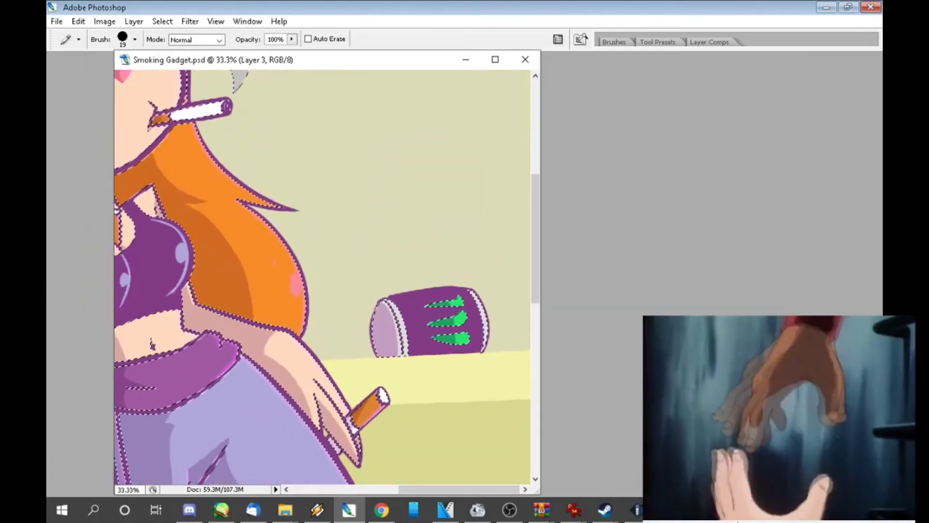
key("Tab")
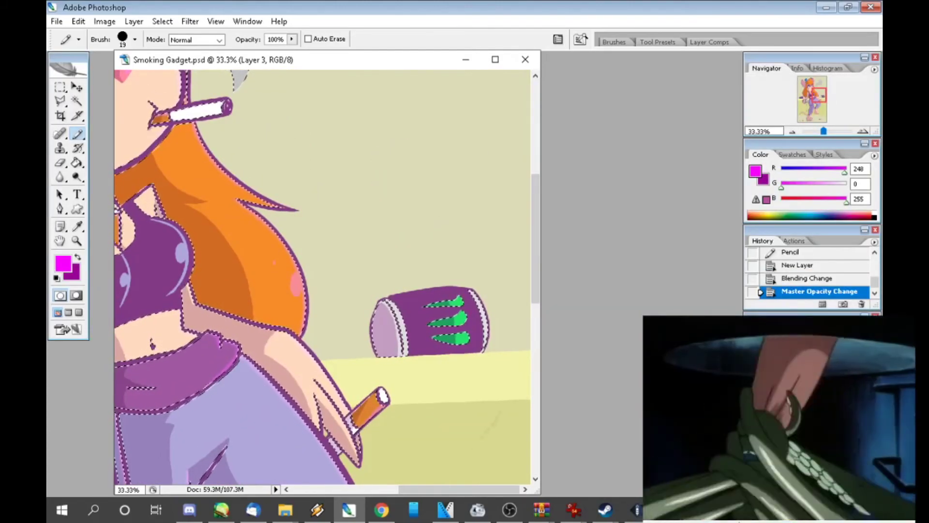
On Layer 3 with magenta, outline an area inside the larger ear near its base and fill it
scroll(322, 277, "up", 5)
key("Tab")
key("Tab")
key("x")
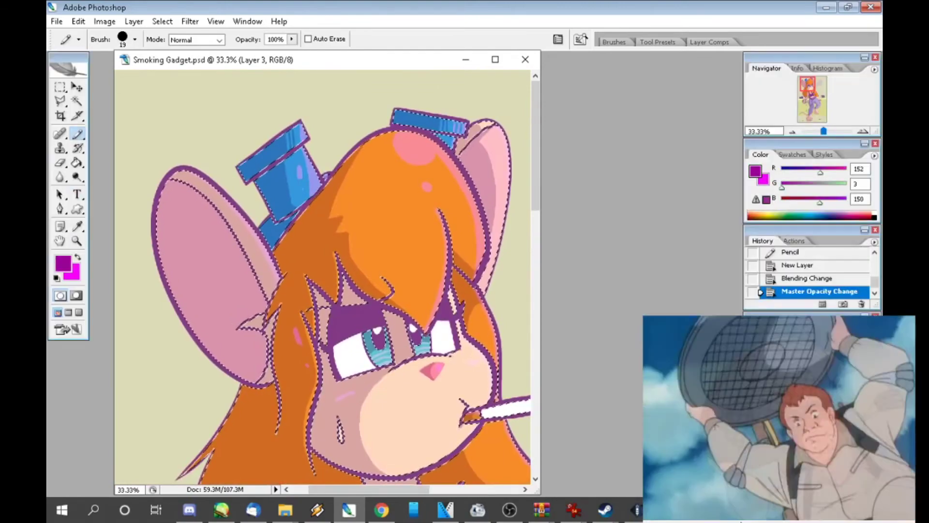
key("x")
mouse_move(251, 290)
left_mouse_down()
mouse_move(227, 319)
mouse_move(252, 365)
mouse_move(229, 334)
left_mouse_up()
mouse_move(228, 335)
left_mouse_down()
mouse_move(230, 358)
mouse_move(257, 380)
left_mouse_up()
key("g")
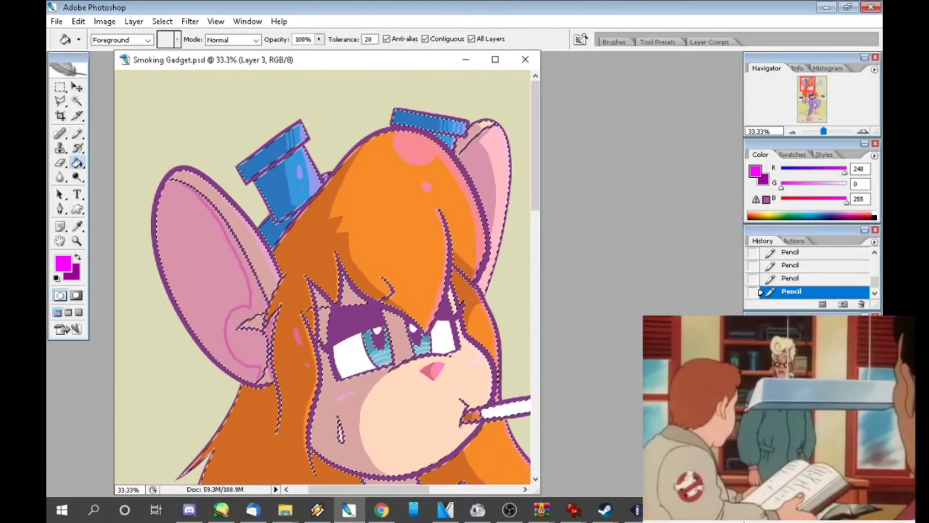
left_click(242, 339)
Pencil a magenta boundary down the shaded back hair and fill the hair behind the arm, neck and torso
key("b")
left_click(285, 273)
scroll(320, 271, "down", 5)
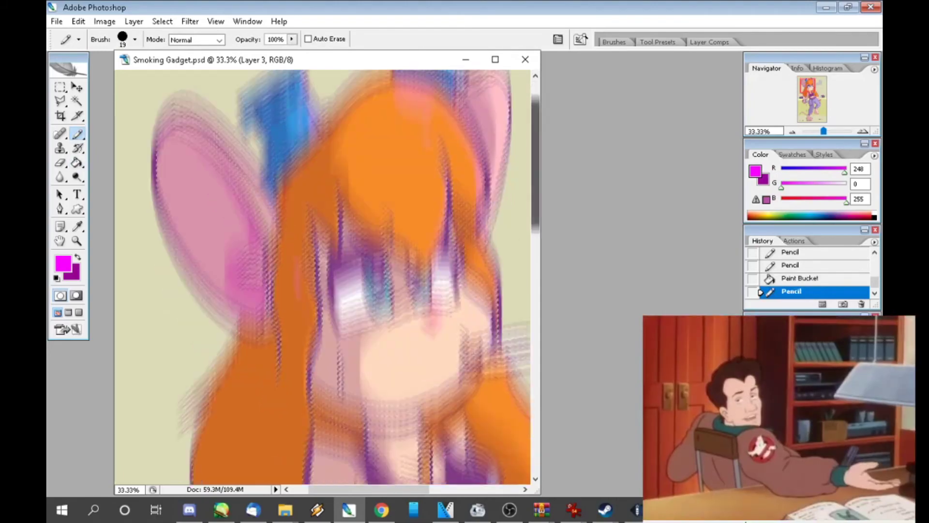
key("g")
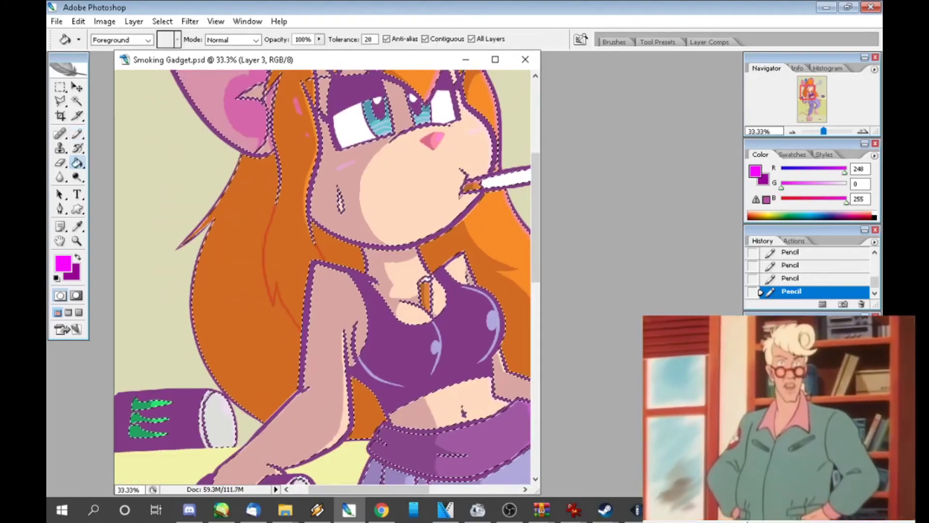
left_click(479, 196)
left_click(492, 412)
Undo and redo the last two magenta hair fills
scroll(323, 277, "right", 3)
scroll(322, 277, "left", 2)
key("ctrl+alt+z")
key("ctrl+alt+z")
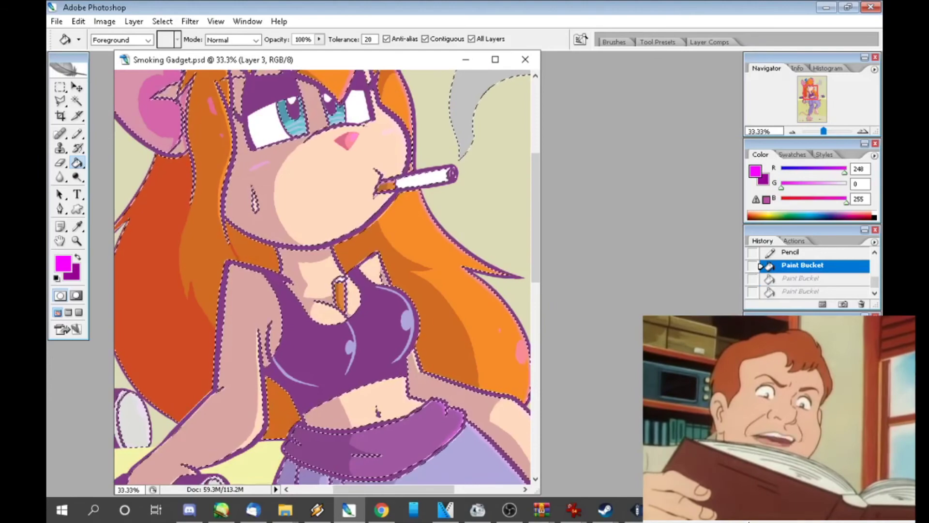
key("ctrl+shift+z")
key("ctrl+shift+z")
Pencil and fill further magenta accents around the larger ear's base and inner edge and on the hair beside the goggles
key("b")
left_click_drag(165, 84, 194, 78)
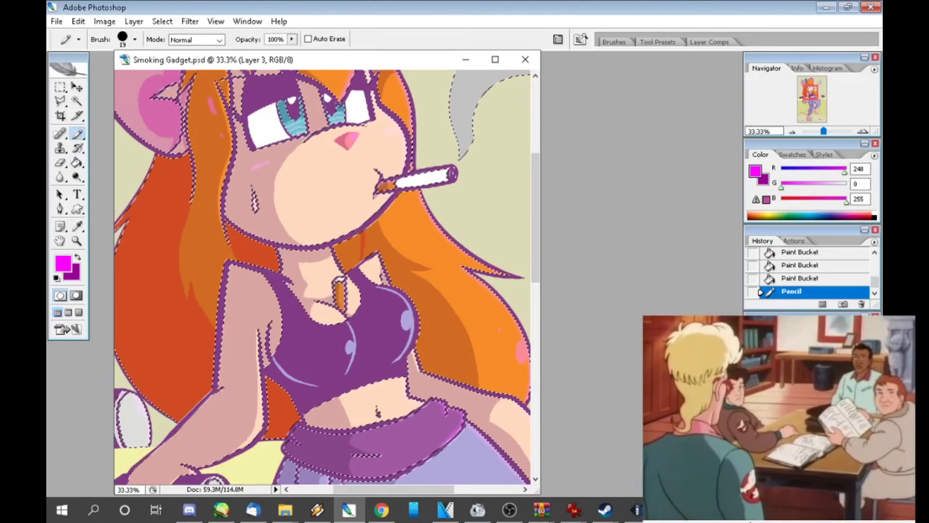
key("g")
left_click(179, 107)
scroll(322, 277, "up", 5)
key("b")
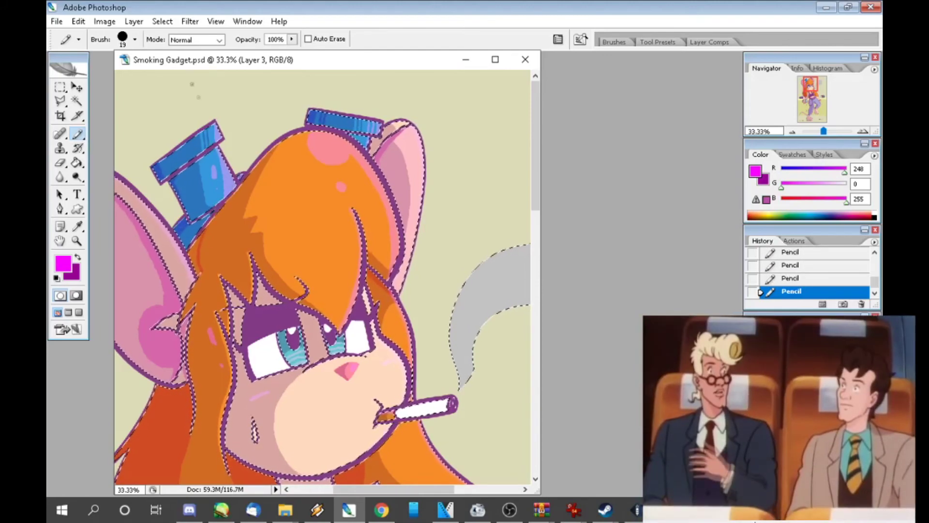
key("g")
left_click(140, 213)
key("b")
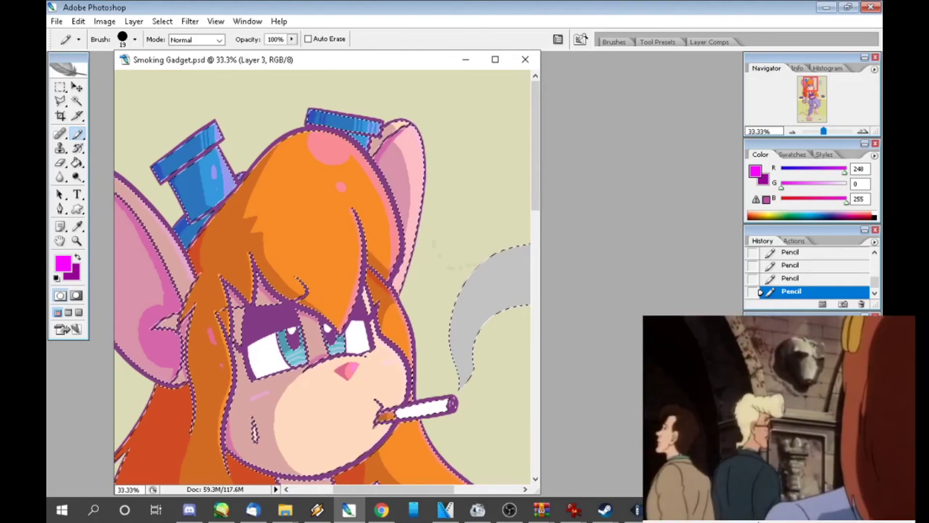
Outline and fill a magenta strip along the outer edge of the arm holding the can
scroll(323, 276, "down", 10)
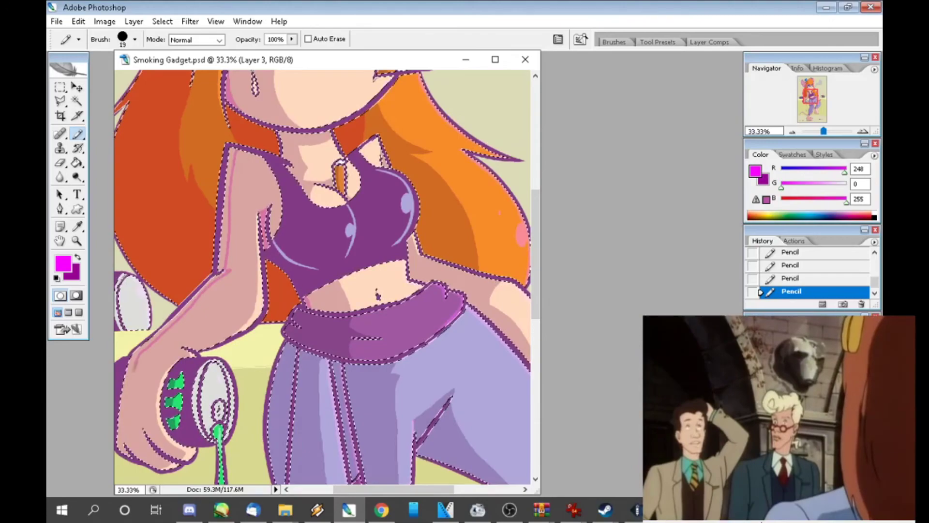
key("g")
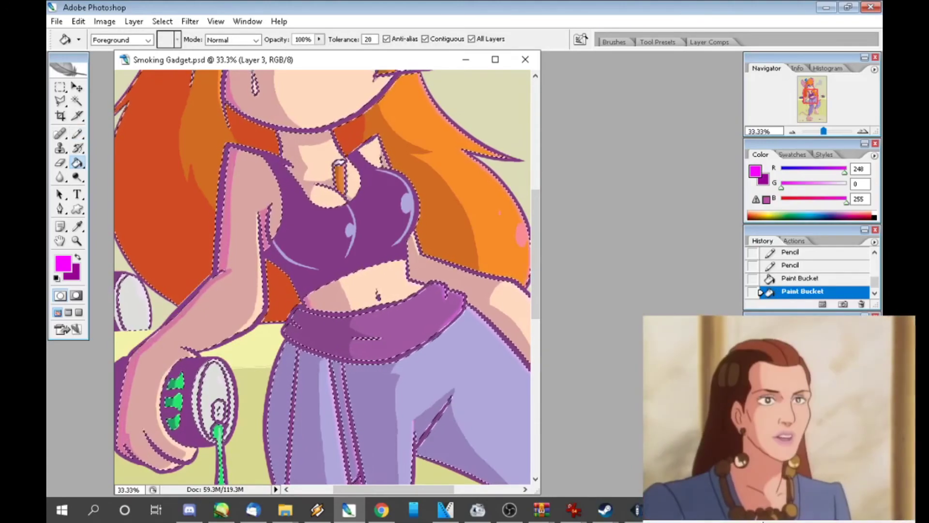
key("b")
Pencil and fill a magenta strip down the hanging sash flap on Layer 3
left_click_drag(453, 266, 355, 87)
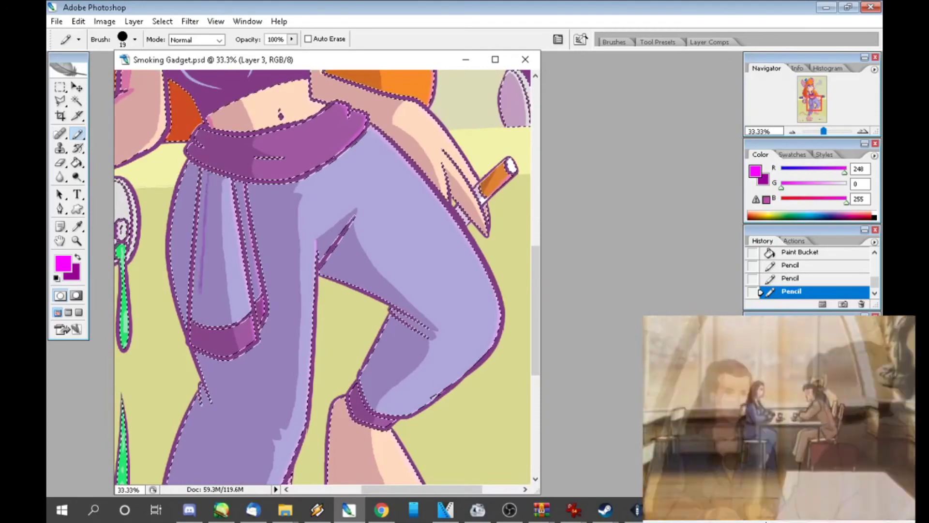
scroll(322, 276, "down", 5)
scroll(323, 276, "up", 10)
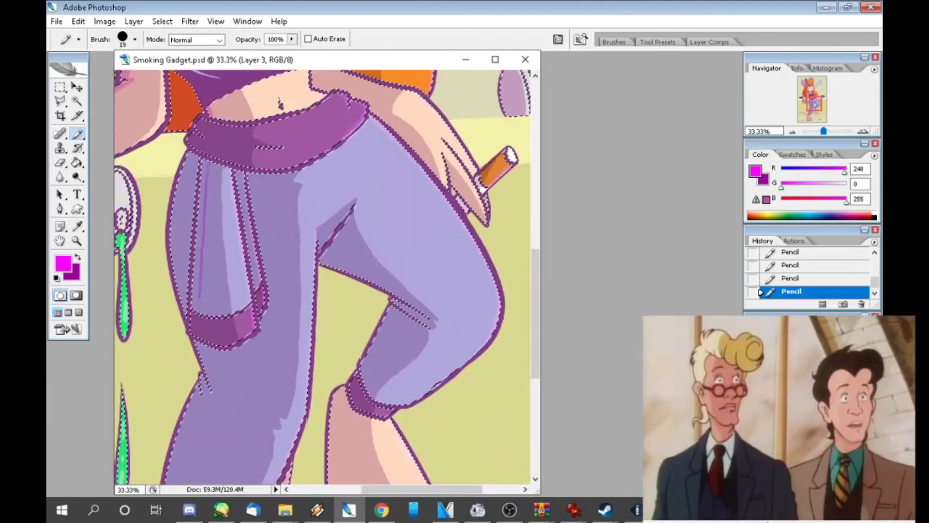
key("g")
key("ctrl+z")
key("b")
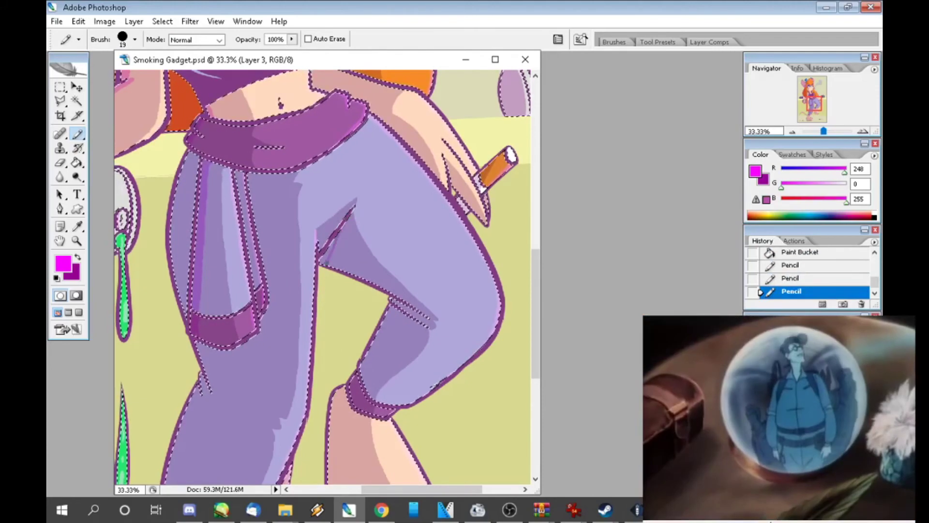
Fill the tip of the tail with magenta on Layer 3
scroll(323, 276, "up", 5)
scroll(322, 276, "down", 10)
scroll(322, 276, "left", 5)
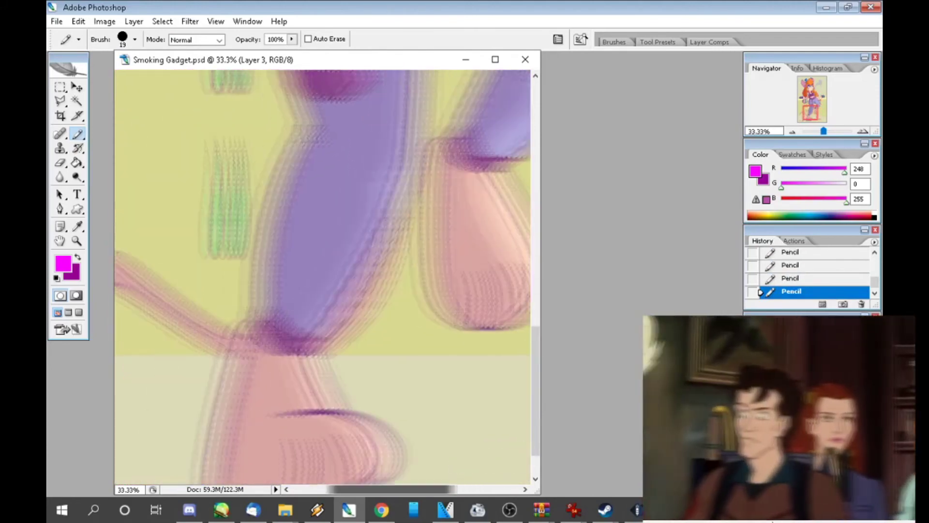
key("g")
left_click(164, 305)
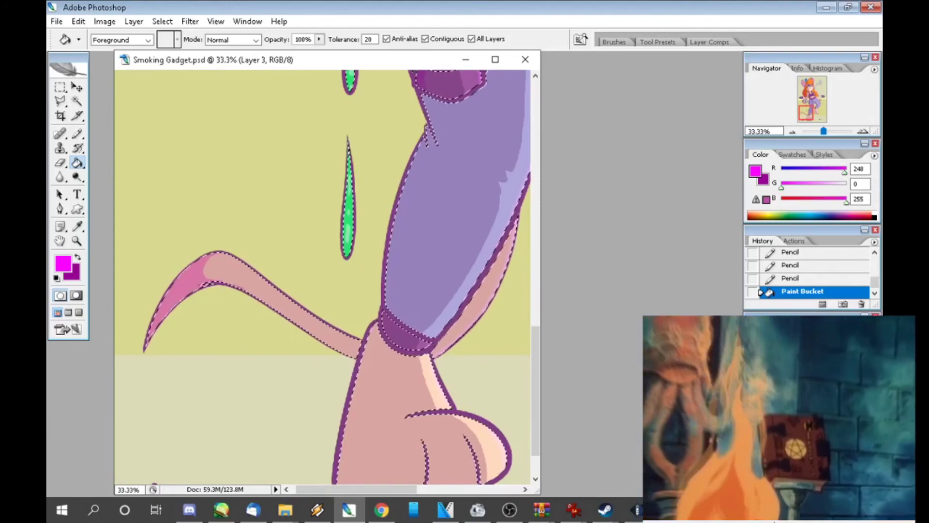
Pencil magenta accents along the heel and toe crease of the planted foot and clear the selection
key("ctrl+minus")
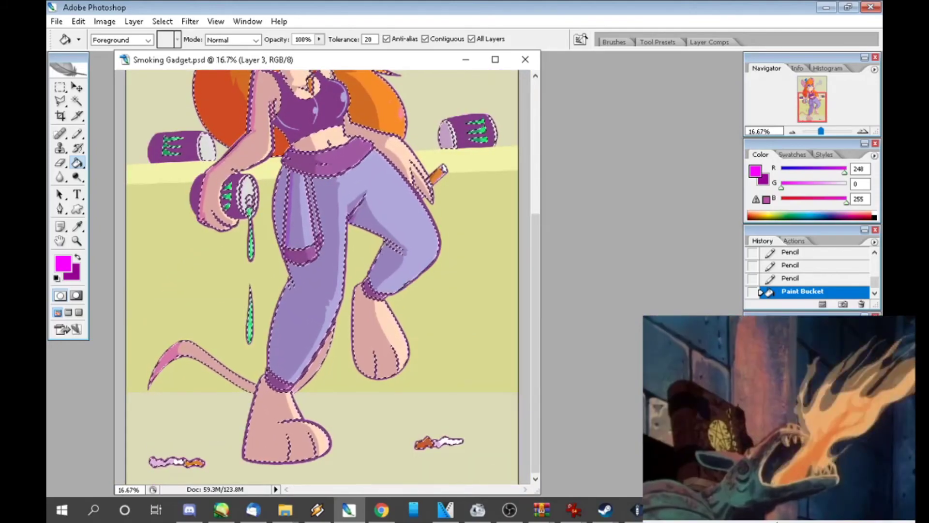
key("z")
left_click(263, 381)
key("b")
mouse_move(321, 372)
left_mouse_down()
mouse_move(367, 352)
mouse_move(458, 402)
left_mouse_up()
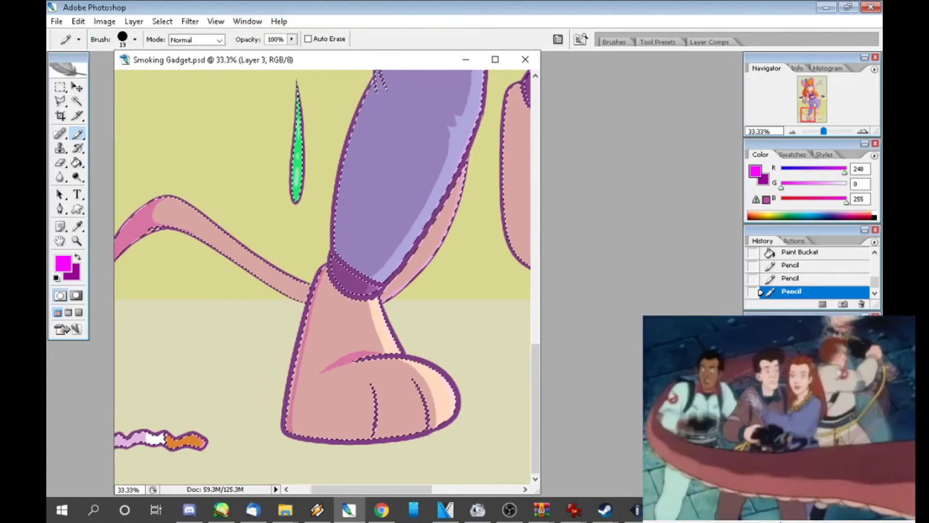
key("ctrl+d")
Select the smoke cloud, sample its grey and shade its lower part with a large soft brush in a darker grey
key("ctrl+minus")
key("ctrl+minus")
key("ctrl+minus")
key("ctrl+minus")
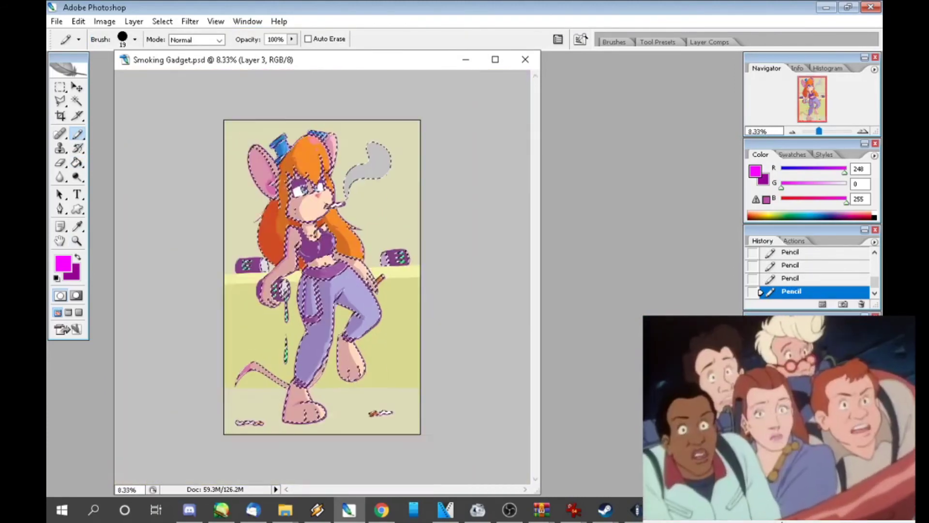
key("ctrl+plus")
key("w")
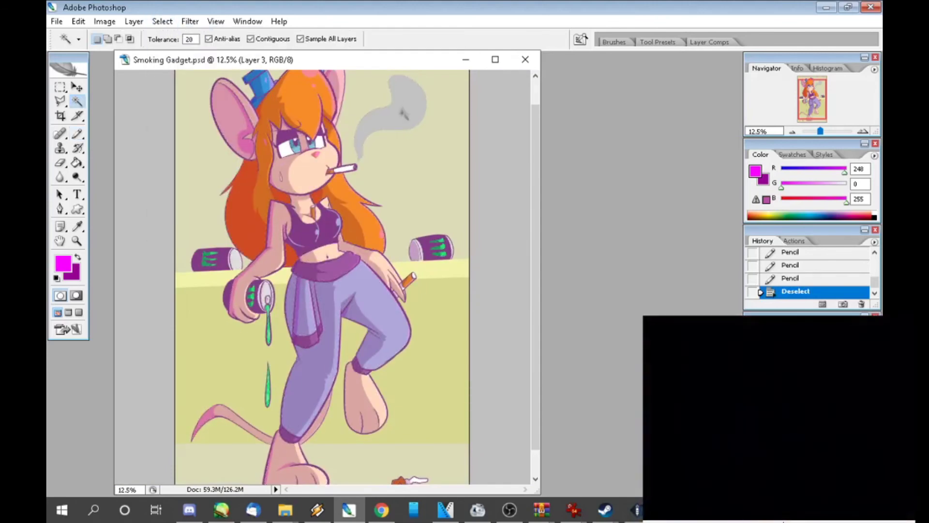
key("i")
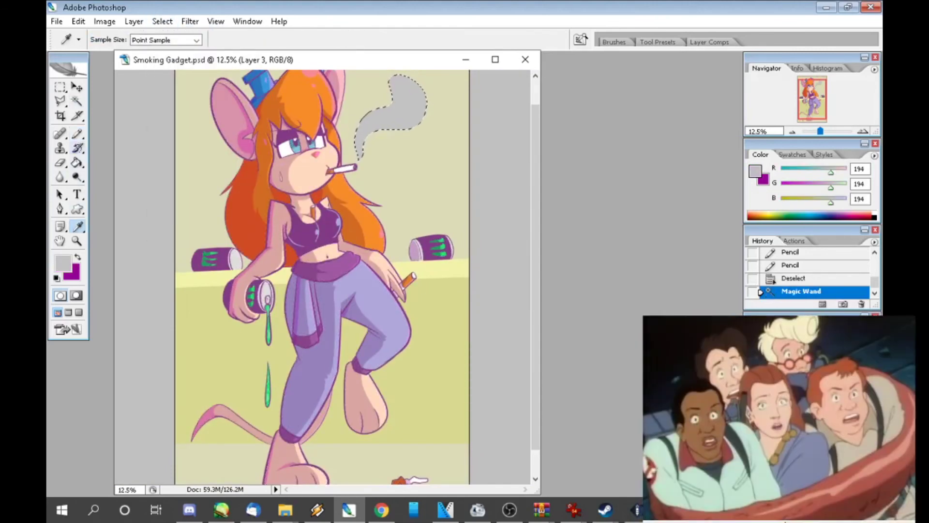
left_click(755, 171)
left_click(752, 225)
left_click(78, 133)
left_click(141, 129)
key("Tab")
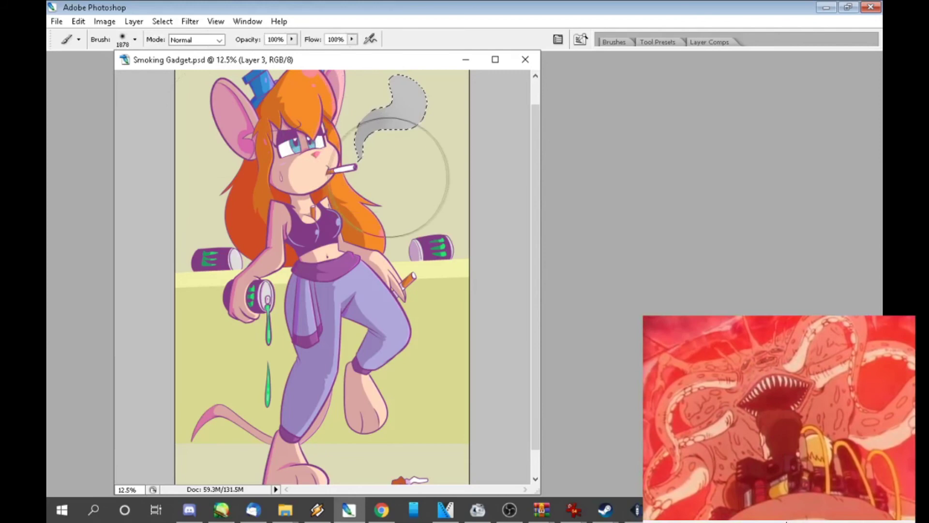
Set the colour to RGB 239, 235, 235, brush a soft highlight on the upper smoke and deselect
key("Tab")
left_click(755, 171)
left_click(736, 217)
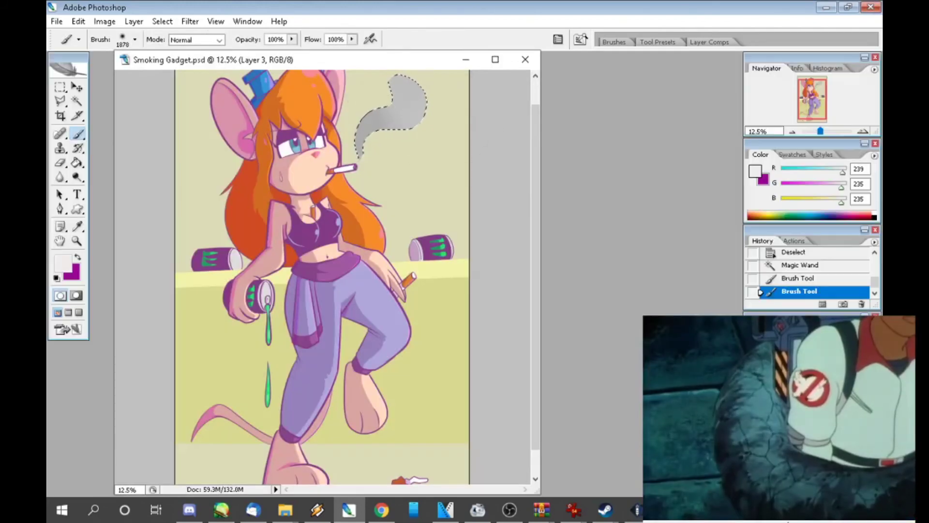
left_click(162, 21)
left_click(167, 56)
Select the wall on both sides of the character and brush a soft purple shadow above the counter on Layer 1
key("w")
left_click(193, 145)
left_click(436, 194, "shift")
key("x")
key("b")
key("alt+bracketleft")
mouse_move(184, 218)
left_mouse_down()
mouse_move(465, 218)
mouse_move(464, 208)
left_mouse_up()
Select the counter's whole top strip and brush soft purple shading onto its ends
key("w")
left_click(357, 267)
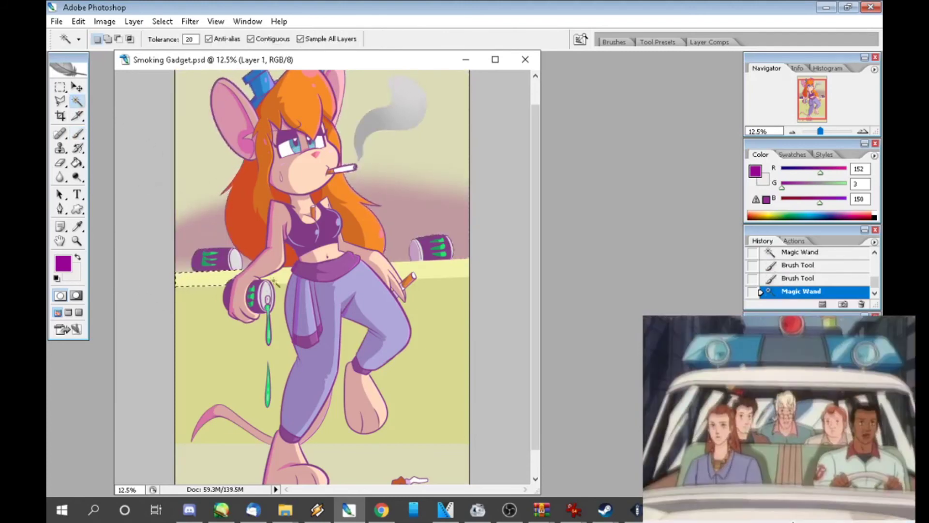
key("ctrl+z")
key("b")
key("w")
left_click(194, 279)
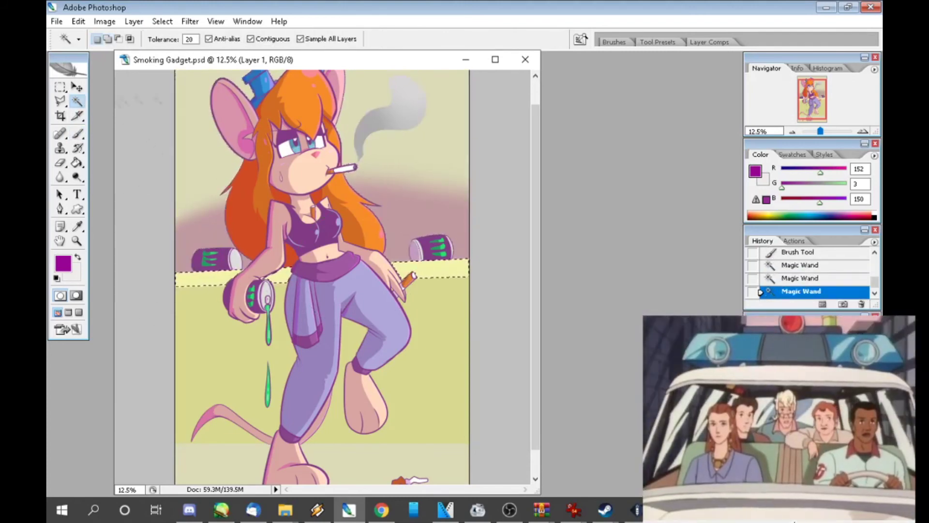
key("b")
left_click(166, 300, "shift")
key("ctrl+z")
left_click(166, 300, "shift")
Select the counter front around the character and brush soft purple shadows along its upper and lower edges
key("w")
left_click(191, 346)
key("b")
left_click(191, 346, "shift")
key("ctrl+z")
key("w")
left_click(360, 368, "shift")
left_click(315, 438, "shift")
left_click(436, 363, "shift")
key("b")
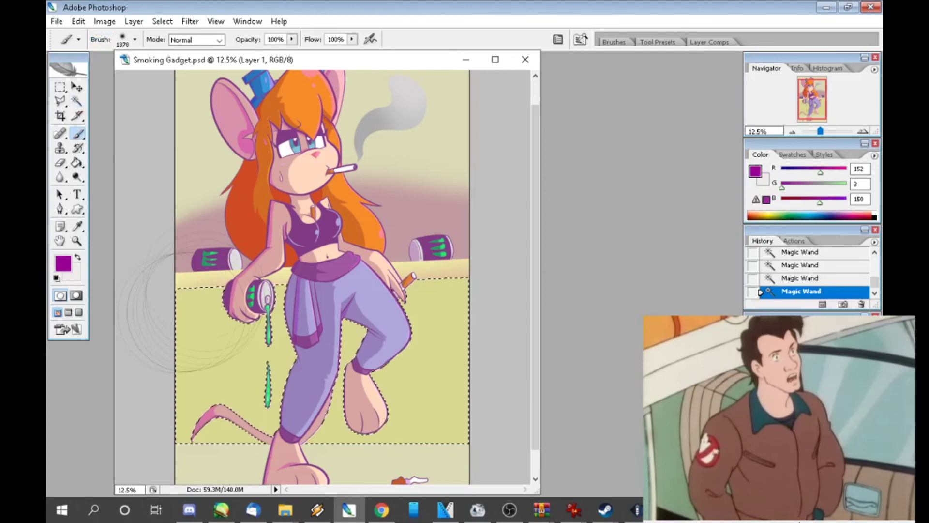
left_click(436, 310, "shift")
left_click(203, 407, "shift")
left_click(252, 368, "shift")
left_click(368, 416, "shift")
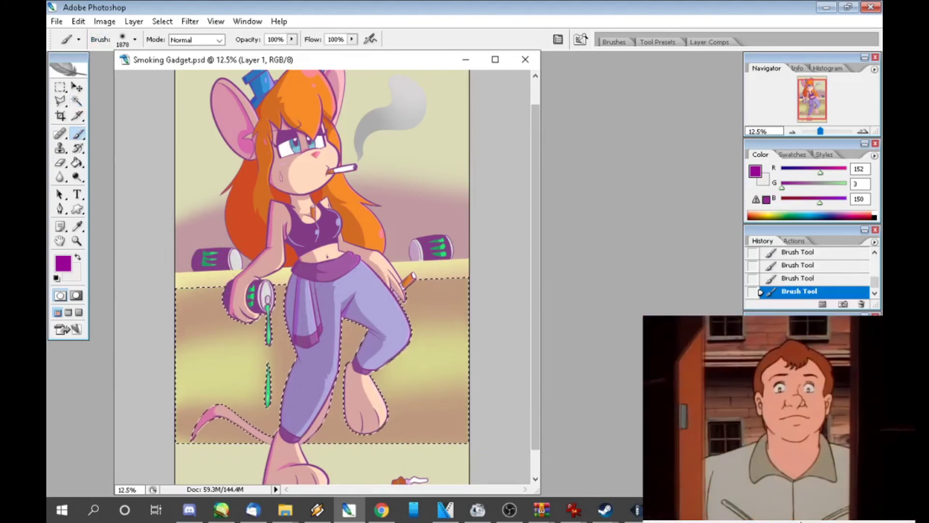
Select the floor and brush soft purple shadows along its back edge and around the planted foot
scroll(446, 404, "down", 2)
key("w")
left_click(205, 394, "shift")
key("ctrl+z")
key("b")
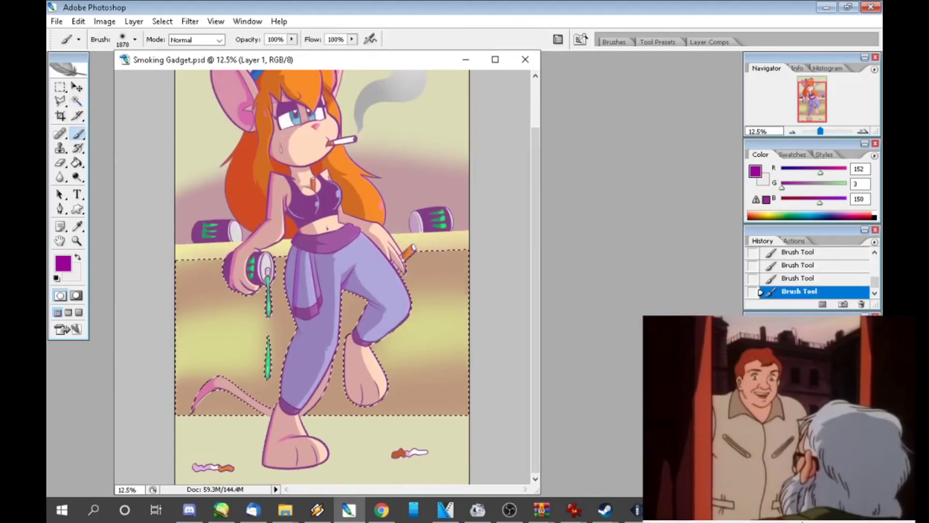
key("w")
left_click(368, 450)
key("b")
left_click(233, 450)
left_click(387, 436)
left_click(203, 436)
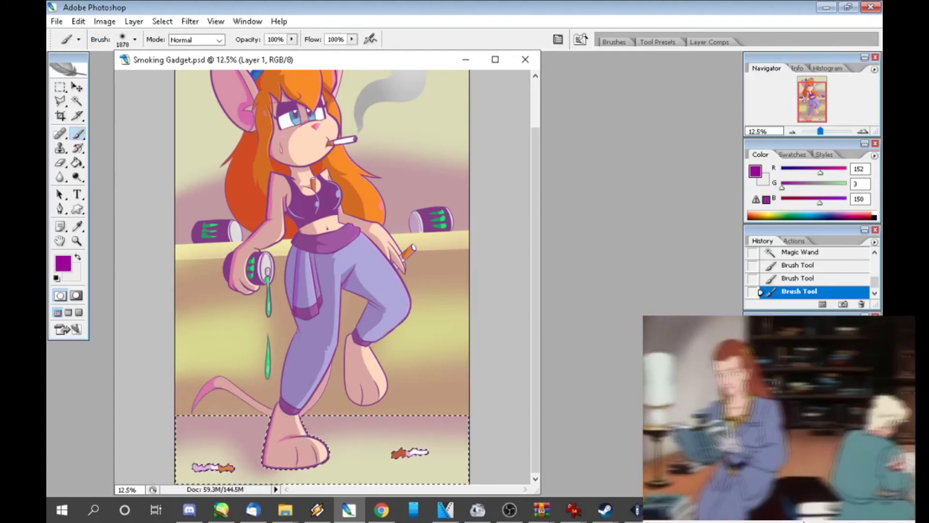
Set the brush size to 176, paint soft shadows beneath the cigarette butts on the floor and deselect
left_click(123, 39)
type("176")
key("Return")
key("Tab")
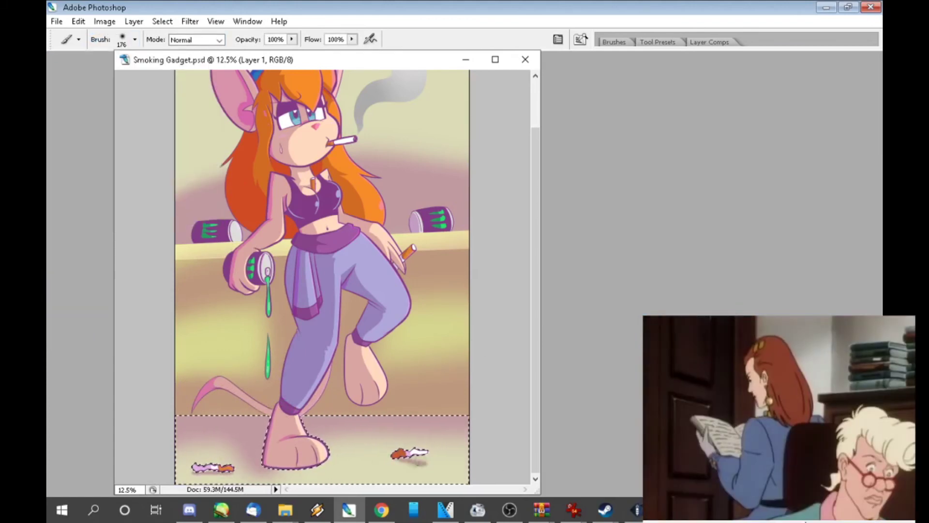
key("Tab")
left_click(162, 22)
left_click(177, 46)
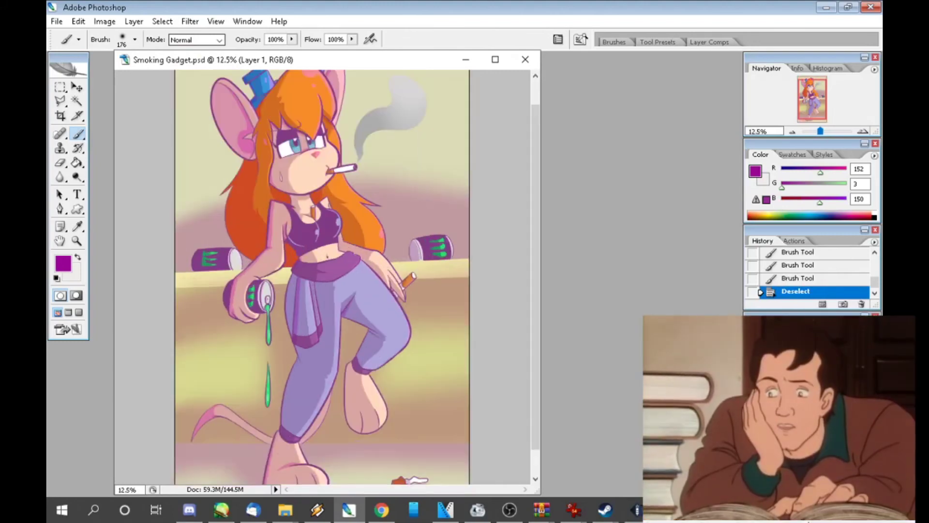
View the drawing with the palettes hidden, reposition its window and switch to Chrome
key("Tab")
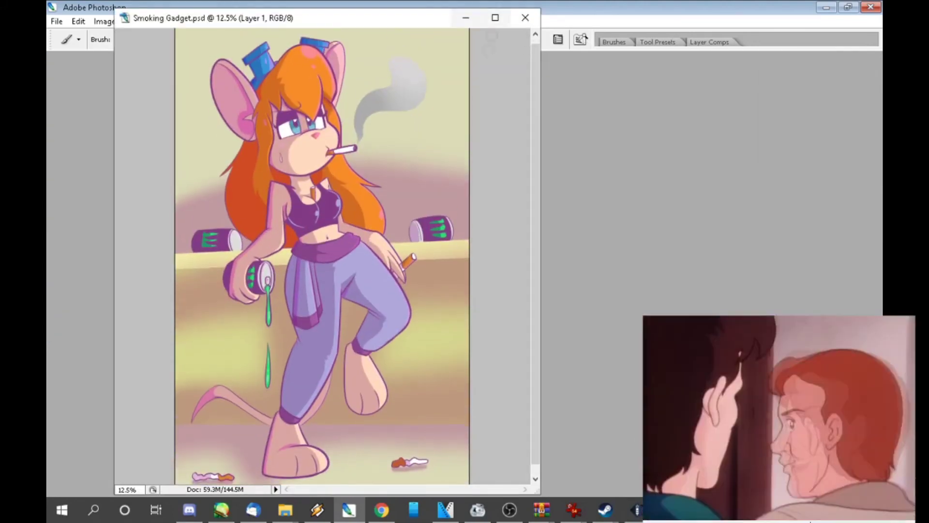
left_click_drag(382, 9, 515, 10)
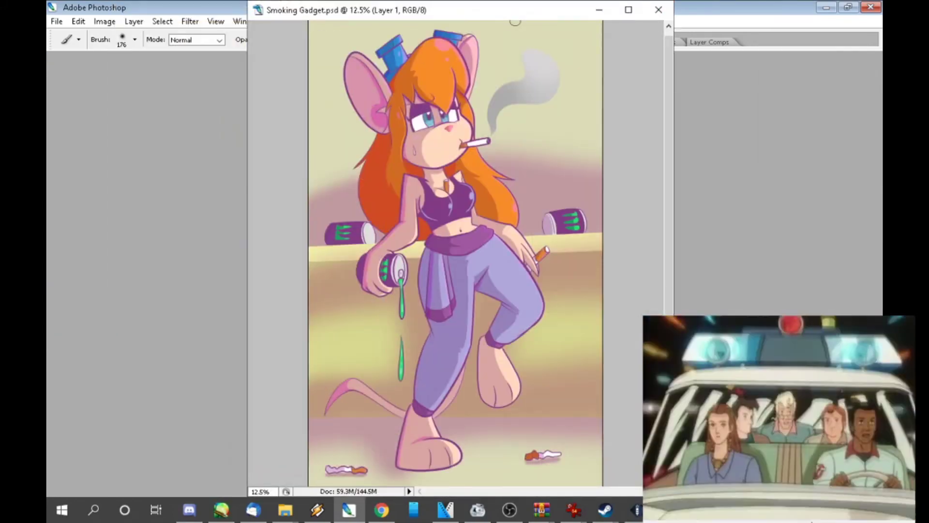
key("alt+Tab")
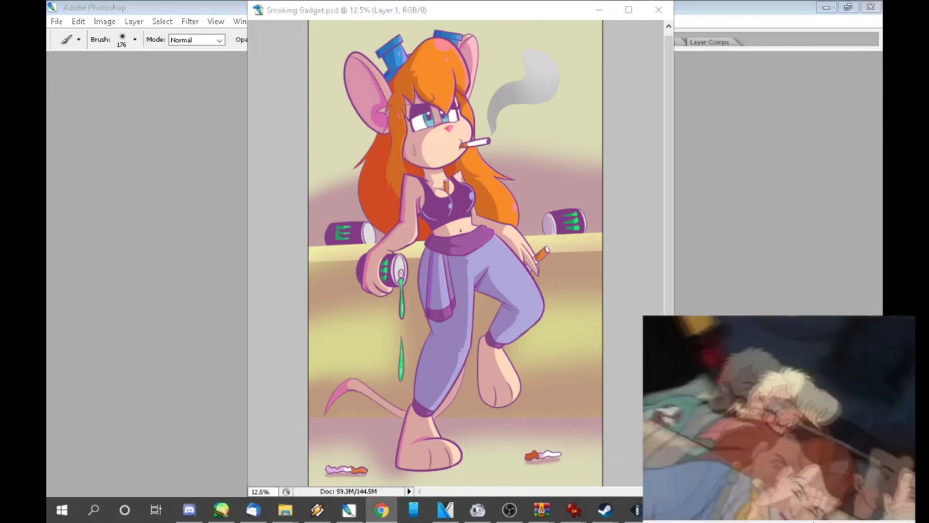